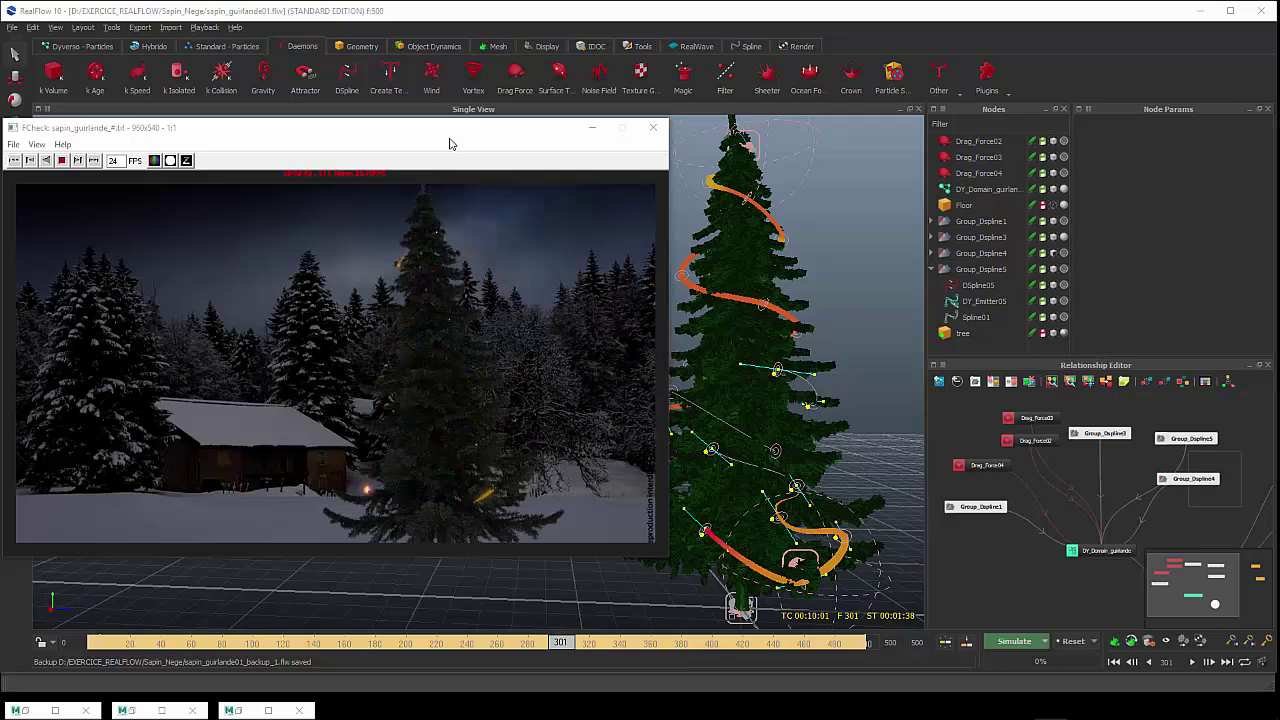
Review the rendered sapin_guirlande sequence playback and close its preview window
mouse_move(457, 140)
mouse_down()
mouse_move(486, 137)
mouse_move(472, 139)
mouse_up()
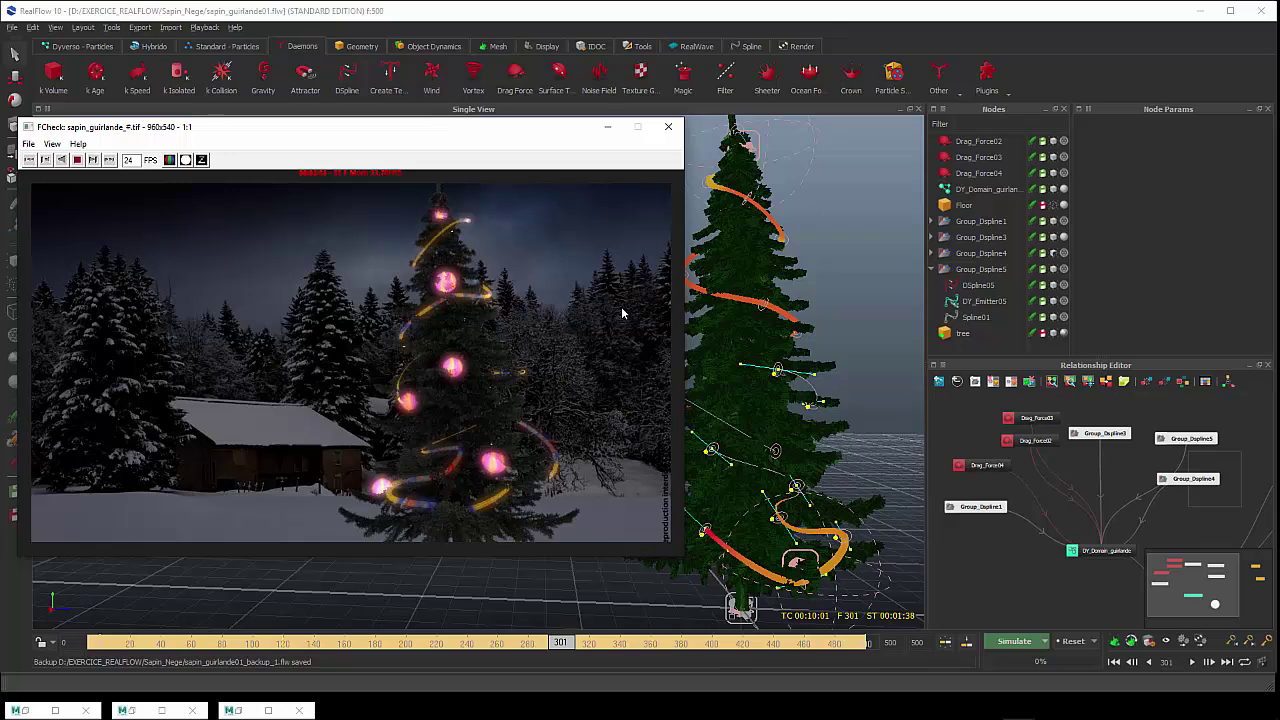
drag(600, 131, 571, 141)
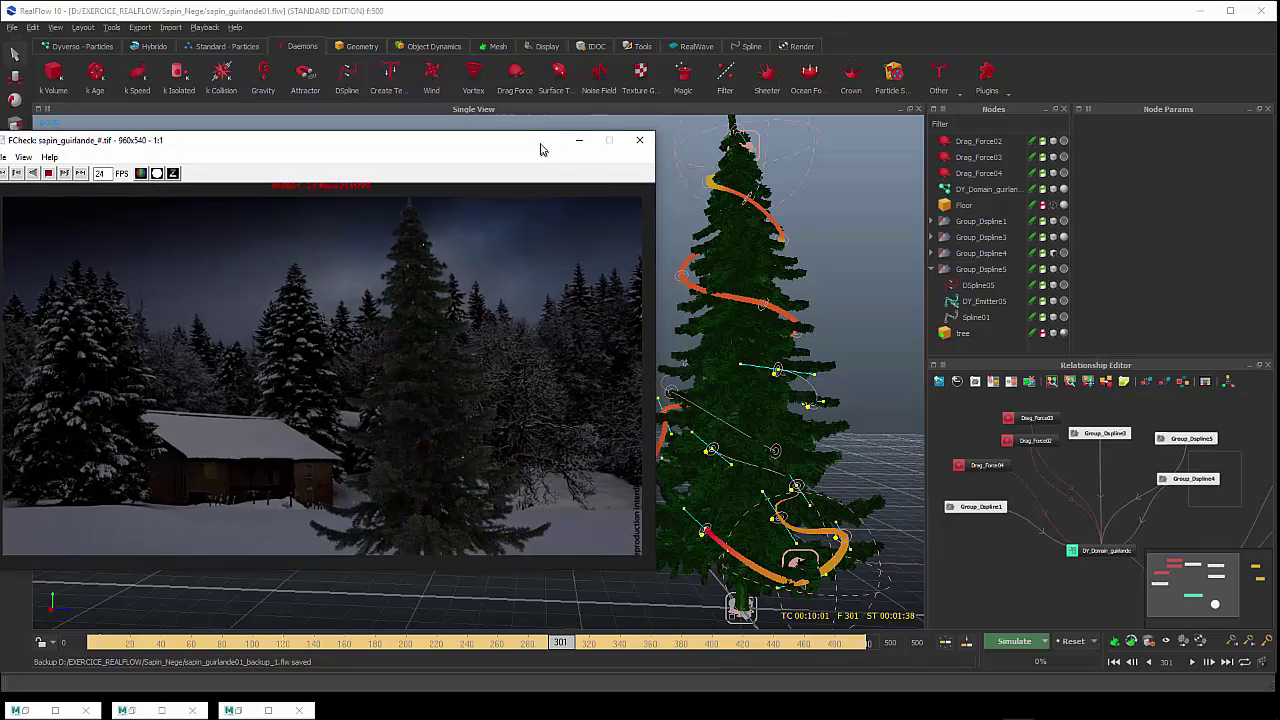
click(641, 137)
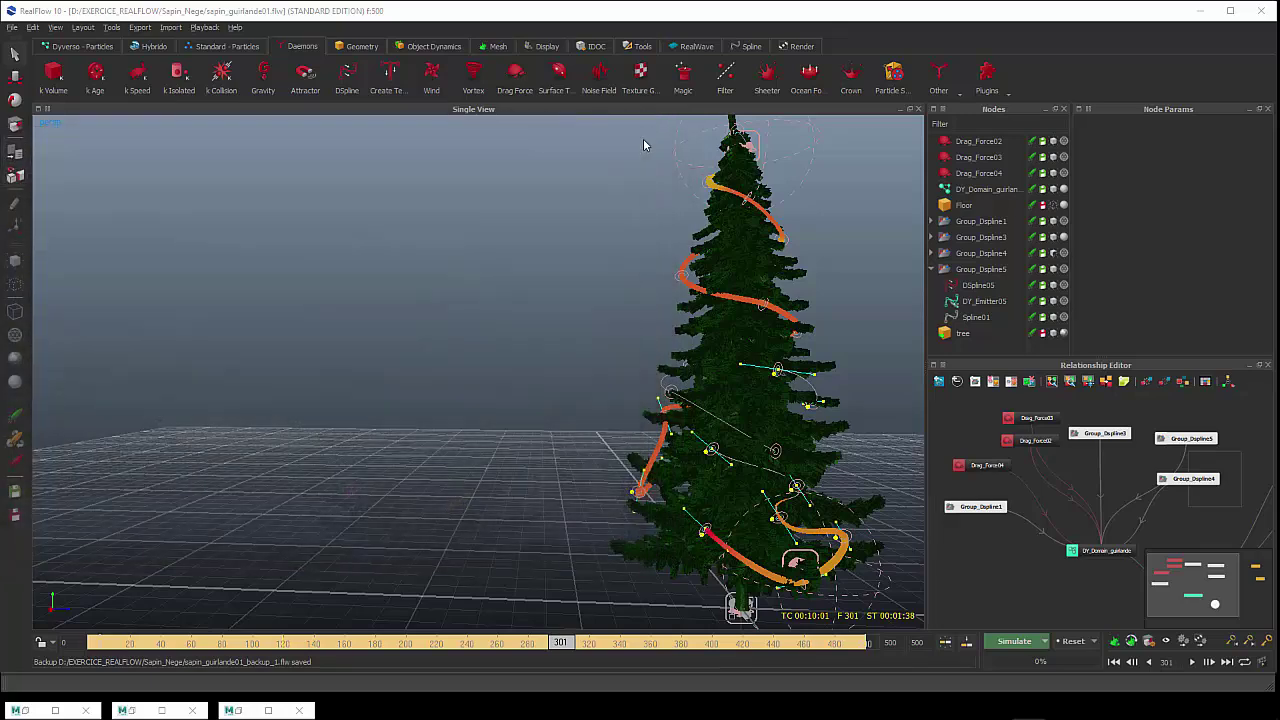
Hide the tree mesh and scrub the garland simulation to frame 456
middle_drag(783, 443, 506, 460)
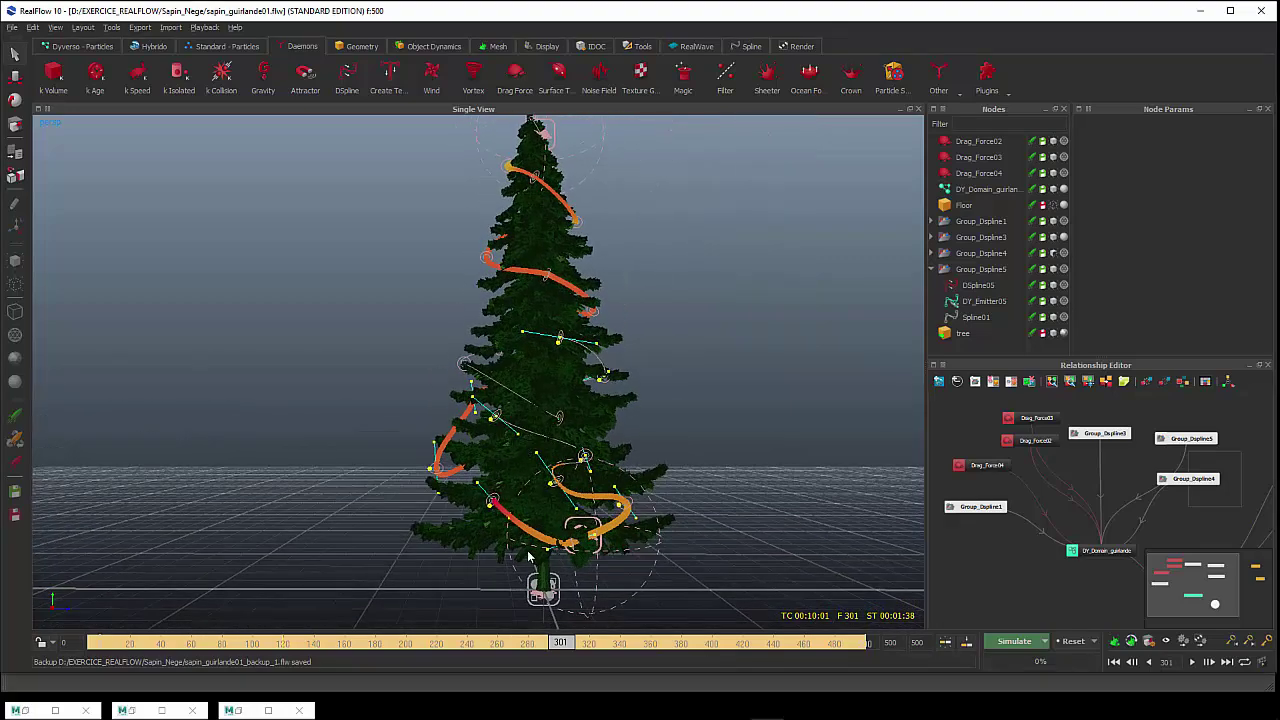
click(113, 643)
drag(113, 643, 303, 643)
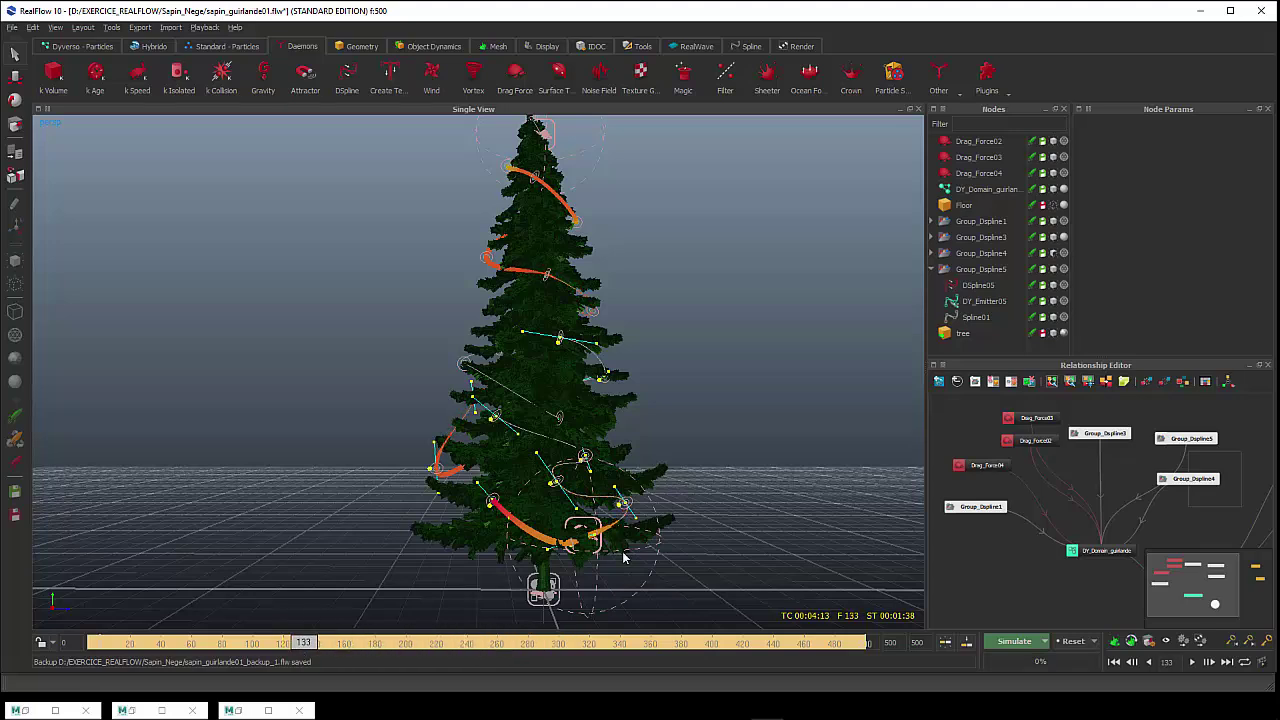
click(1052, 333)
drag(86, 652, 797, 640)
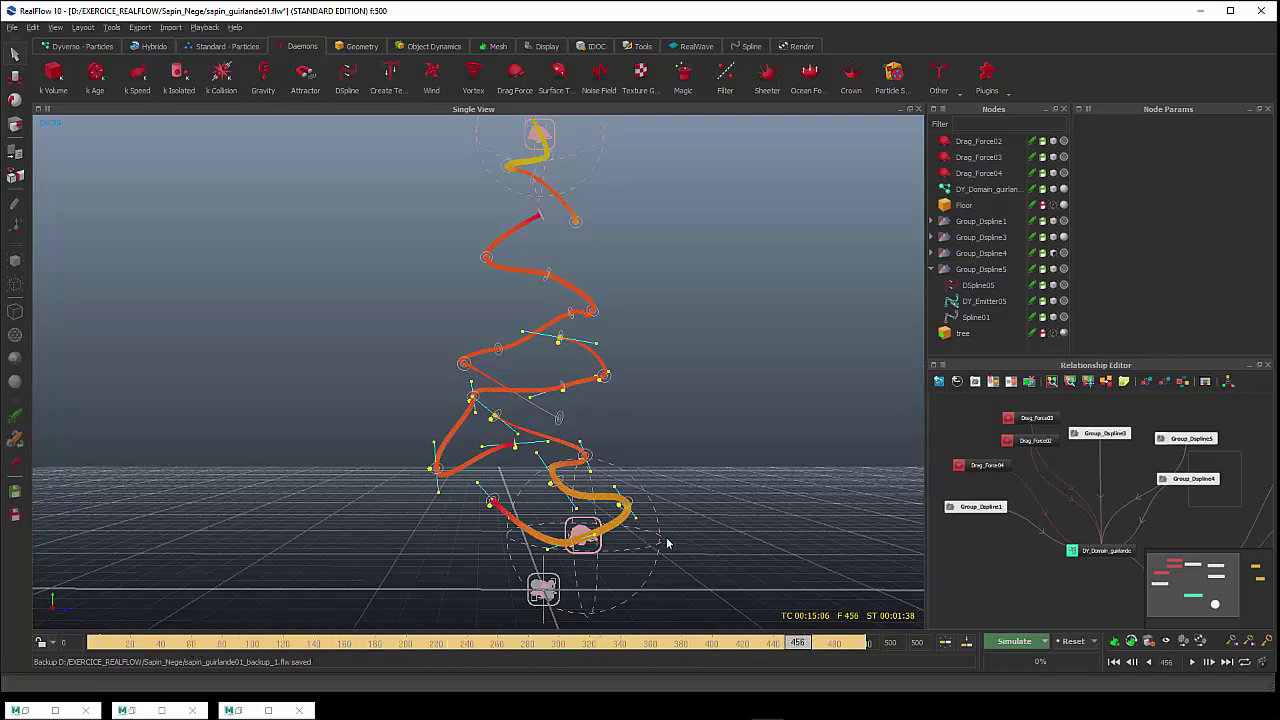
alt+drag(595, 400, 573, 428)
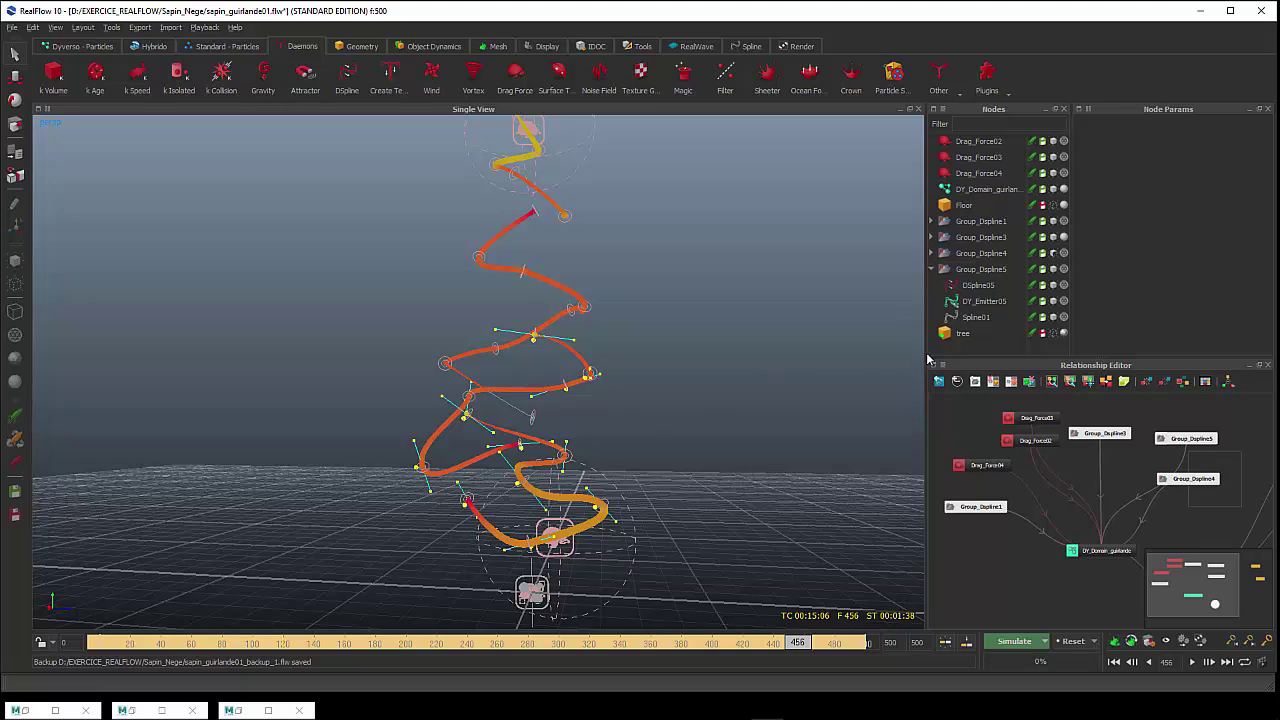
Widen the Nodes and Relationship Editor area and enlarge the node graph around DY_Domain_guirlande
drag(926, 358, 815, 360)
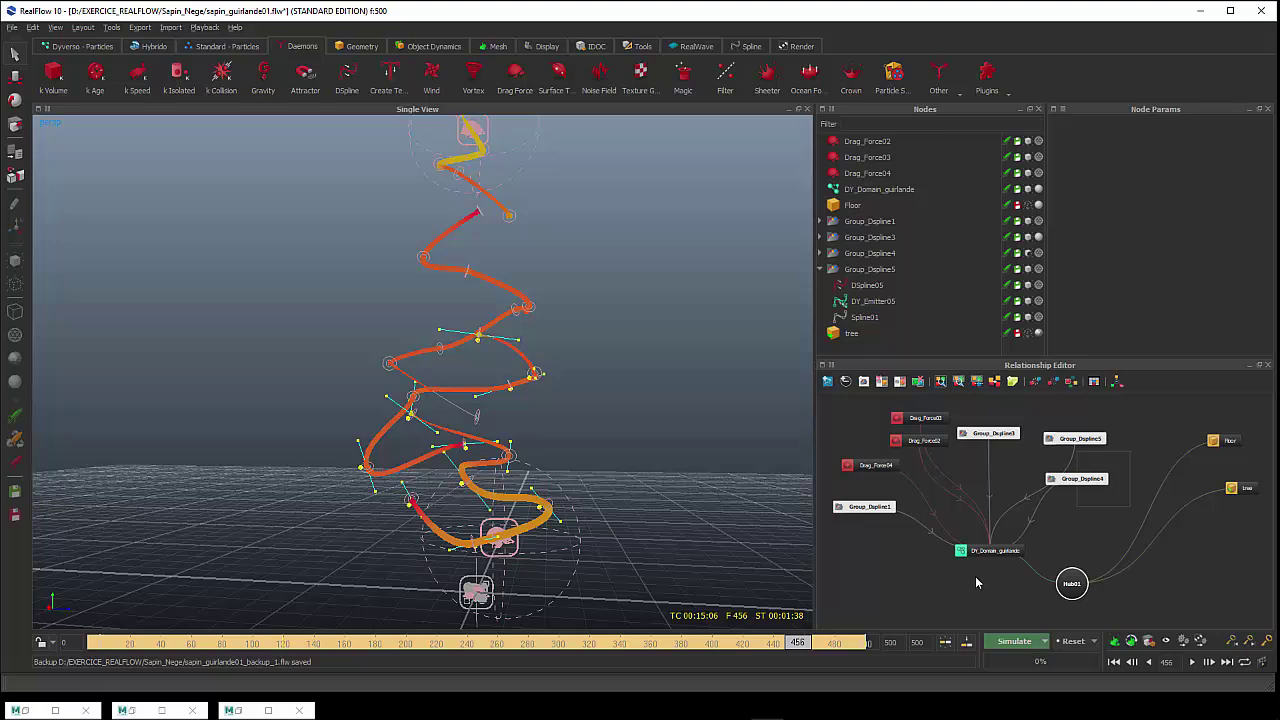
scroll(975, 576, up, 3)
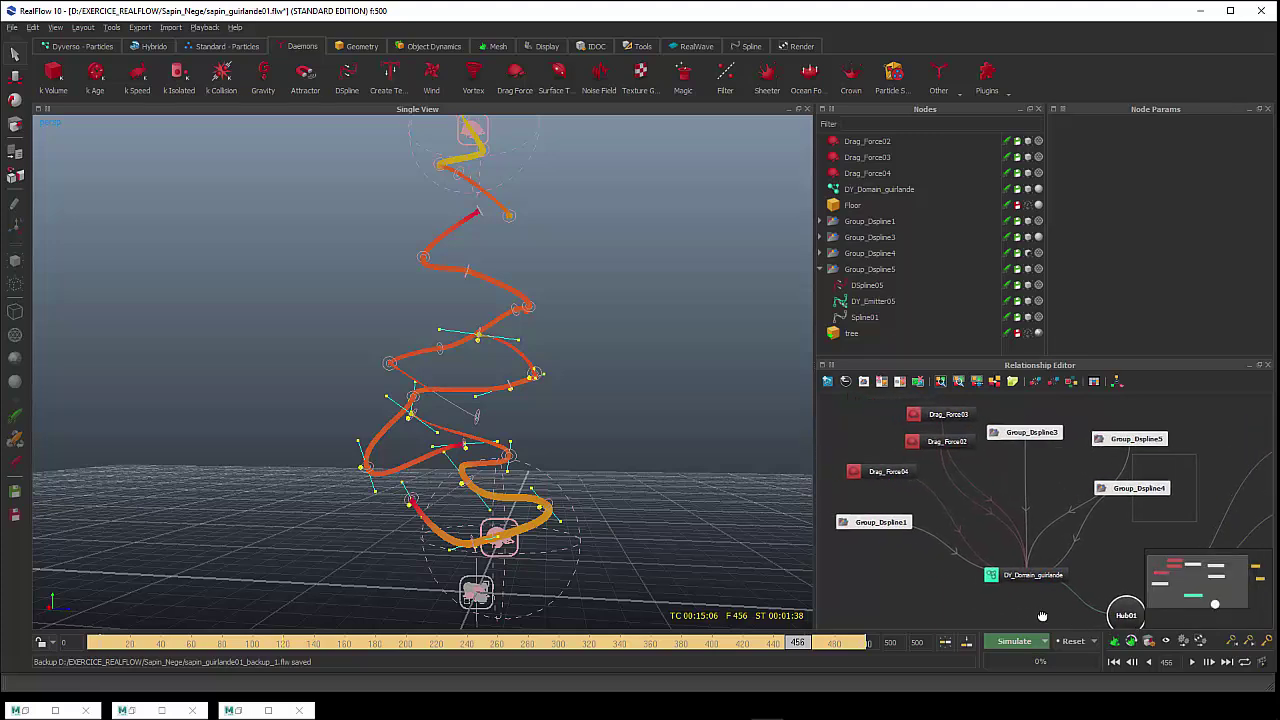
drag(815, 546, 787, 546)
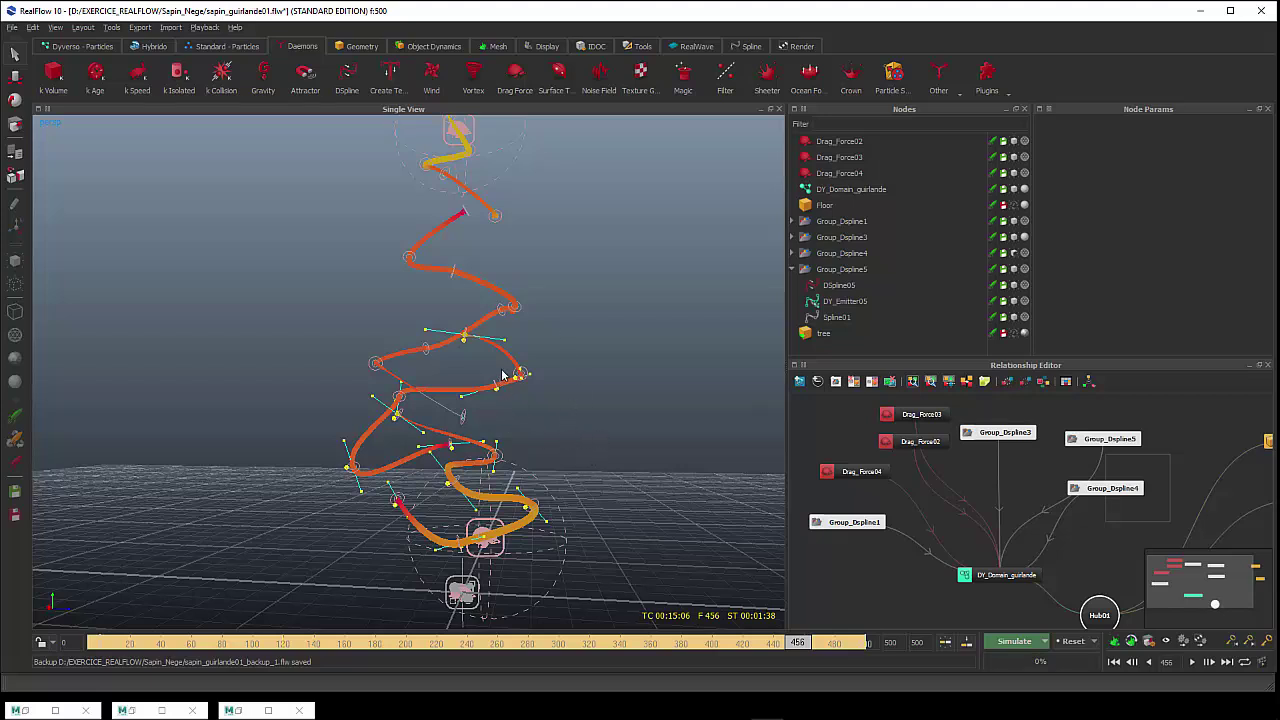
Select Spline01 in Group_Dspline5 and examine its path around the tree's position from several angles
click(835, 318)
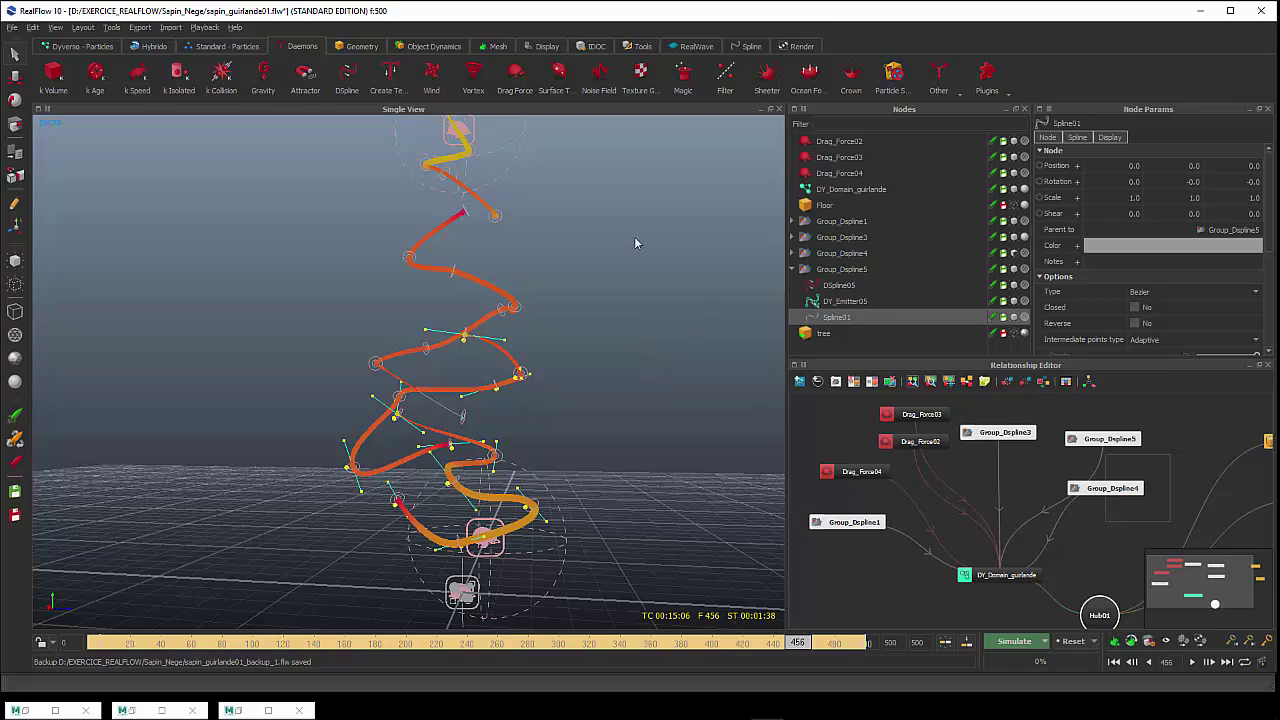
alt+drag(620, 379, 643, 415)
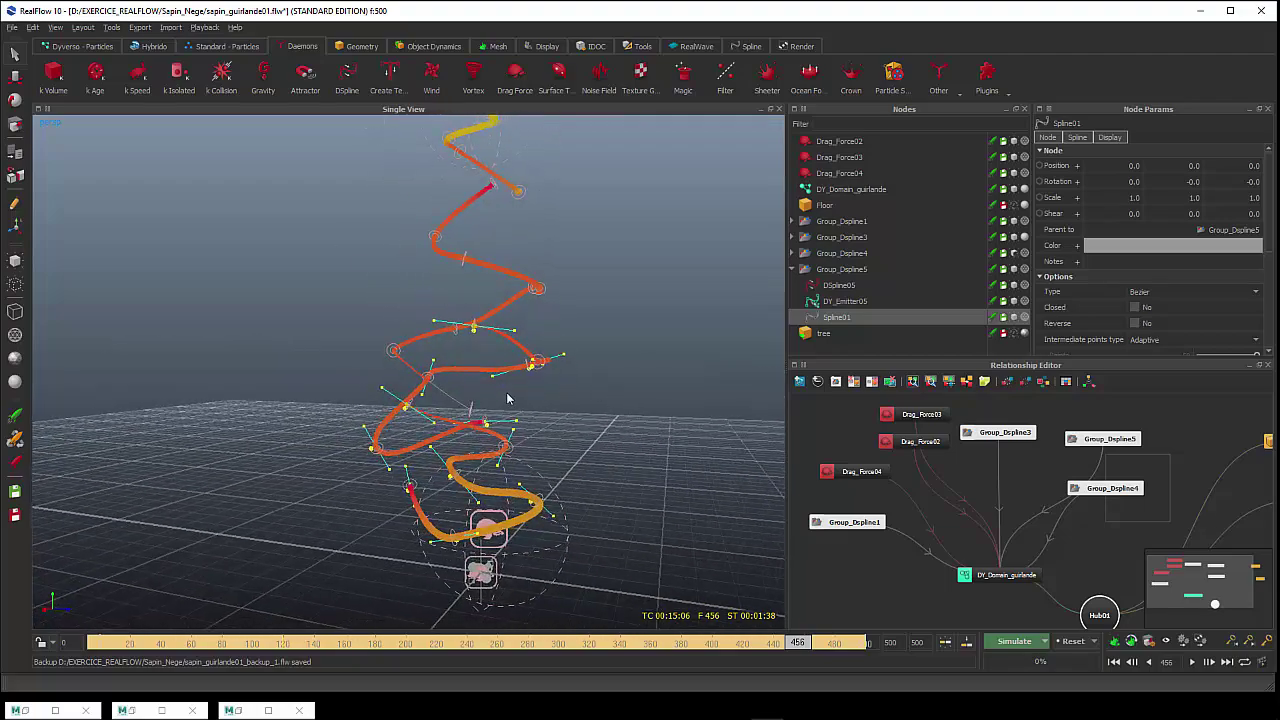
alt+drag(469, 395, 572, 379)
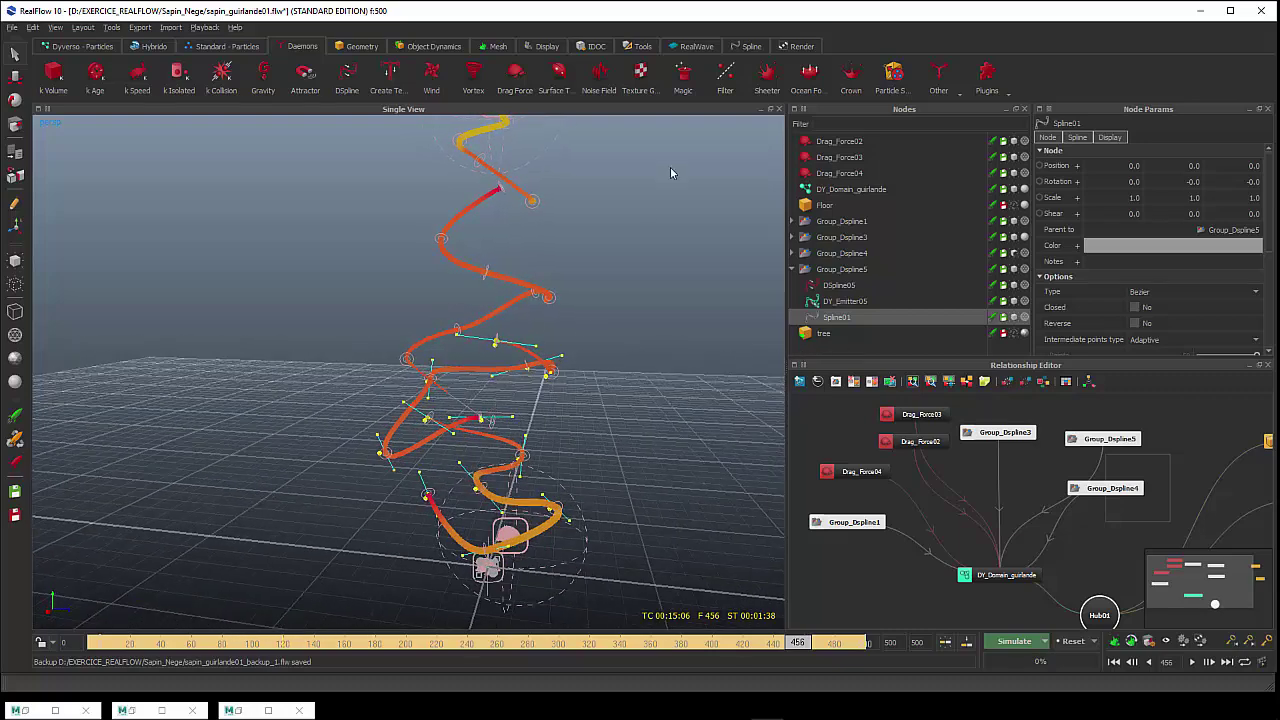
Add a new Spline node, set the viewport to Front view and show the tree mesh again
click(745, 47)
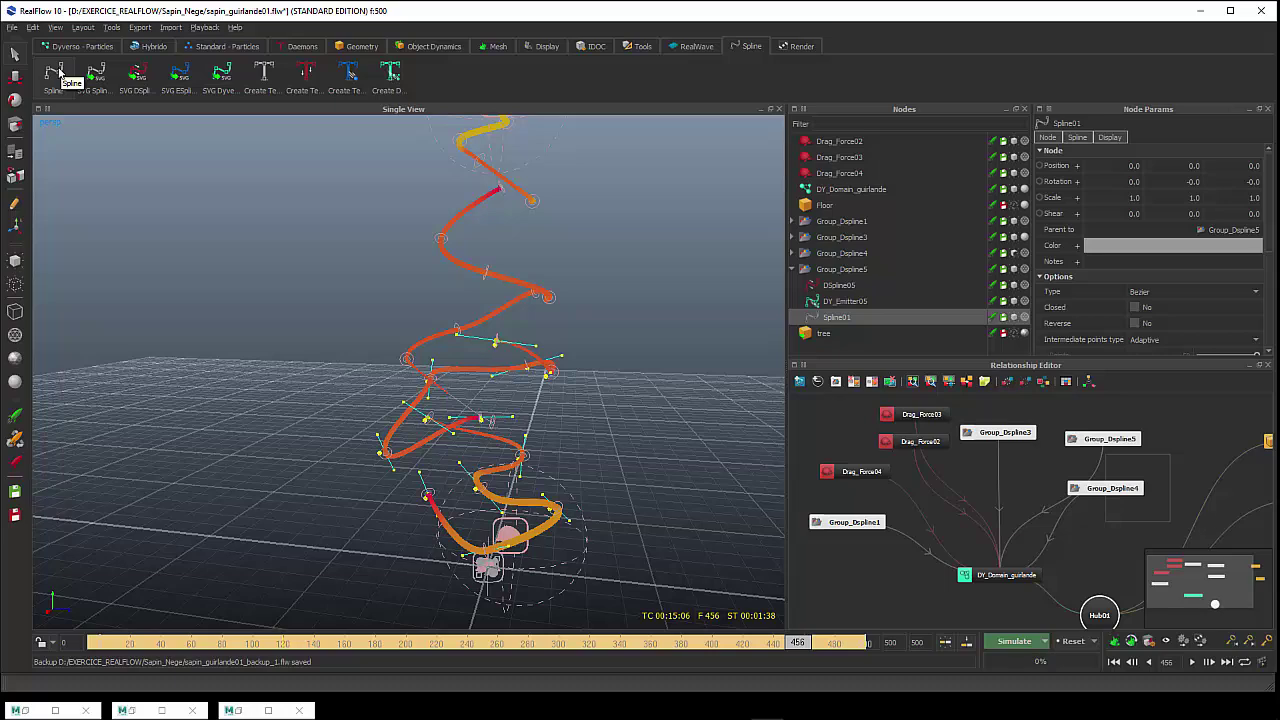
click(57, 72)
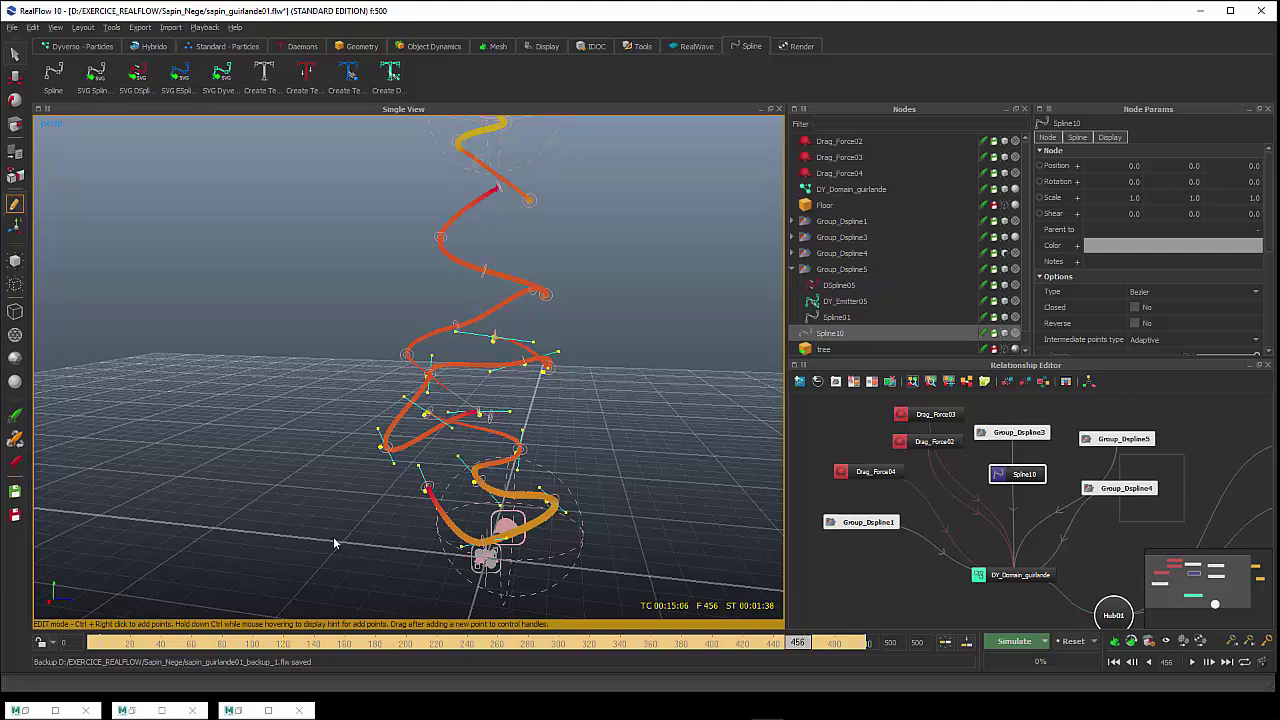
right_click(108, 152)
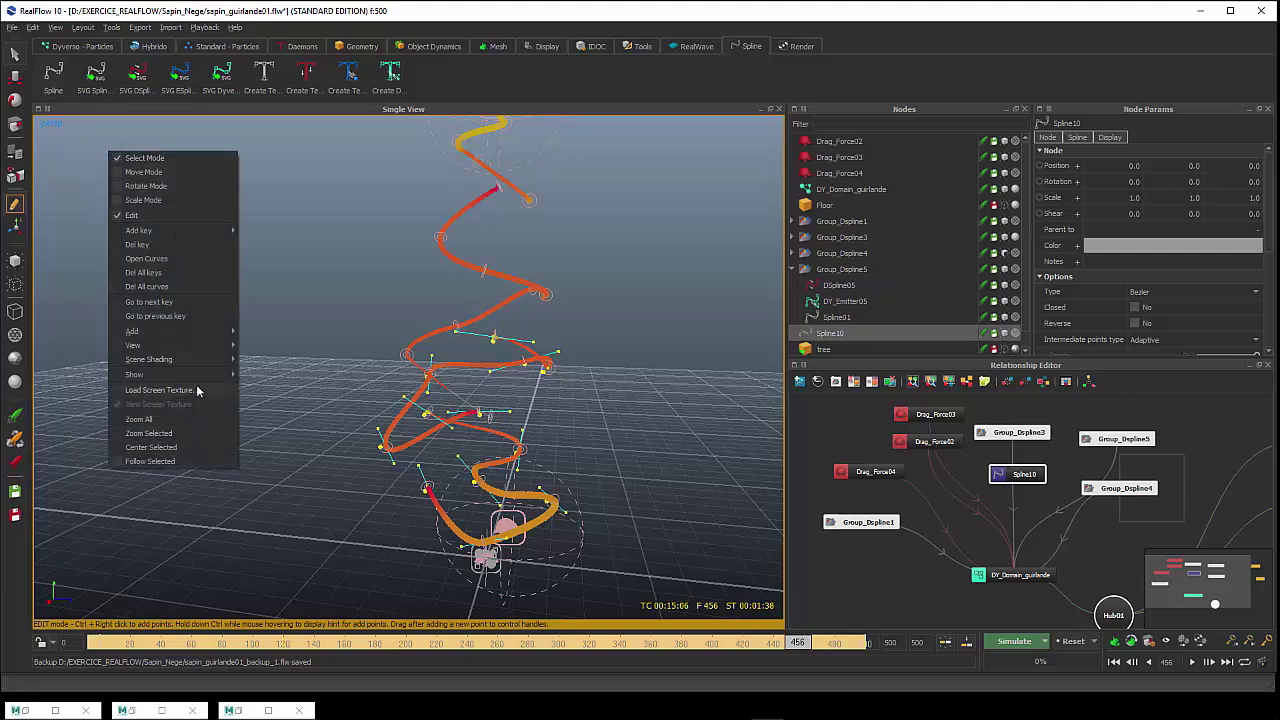
mouse_move(200, 346)
click(262, 346)
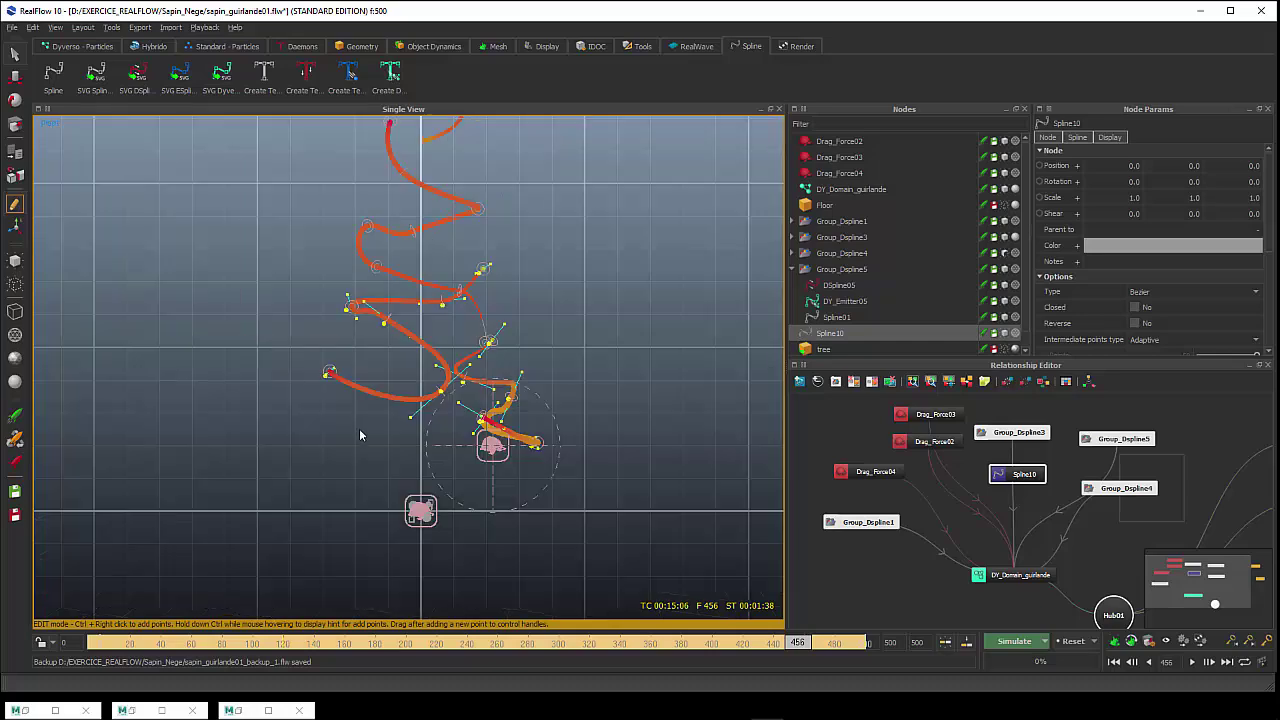
middle_drag(398, 424, 398, 548)
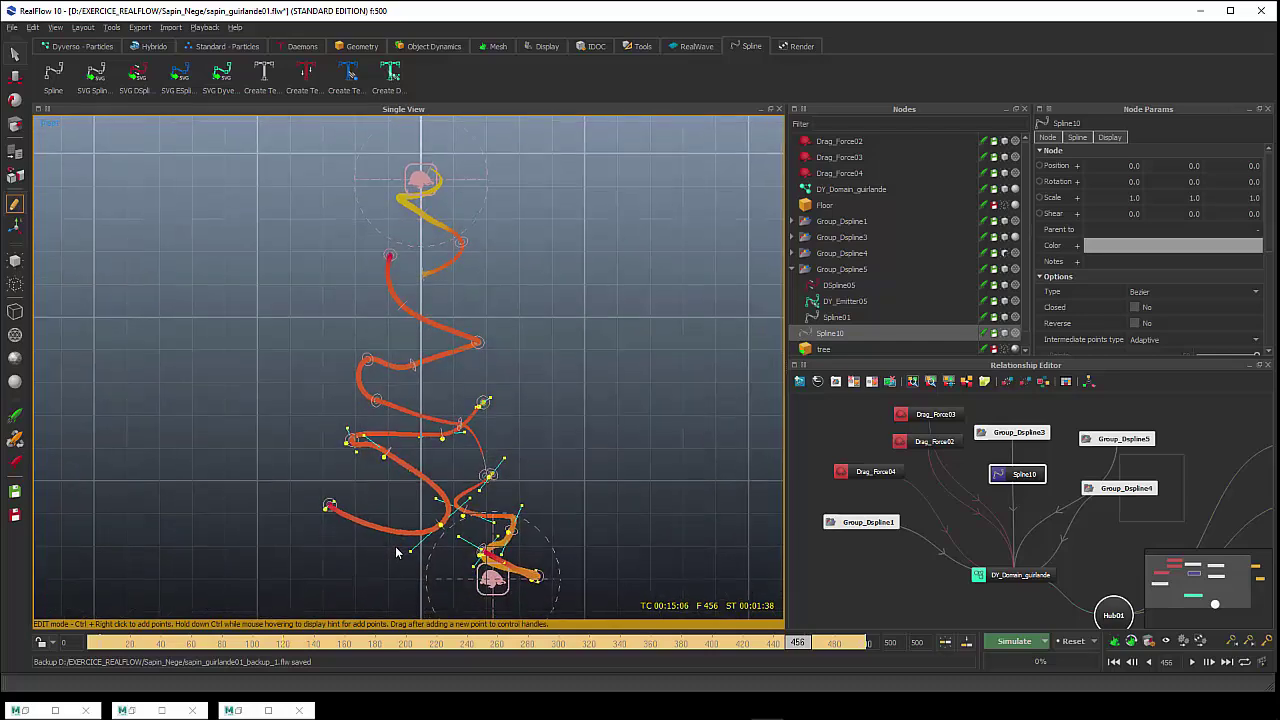
click(1025, 349)
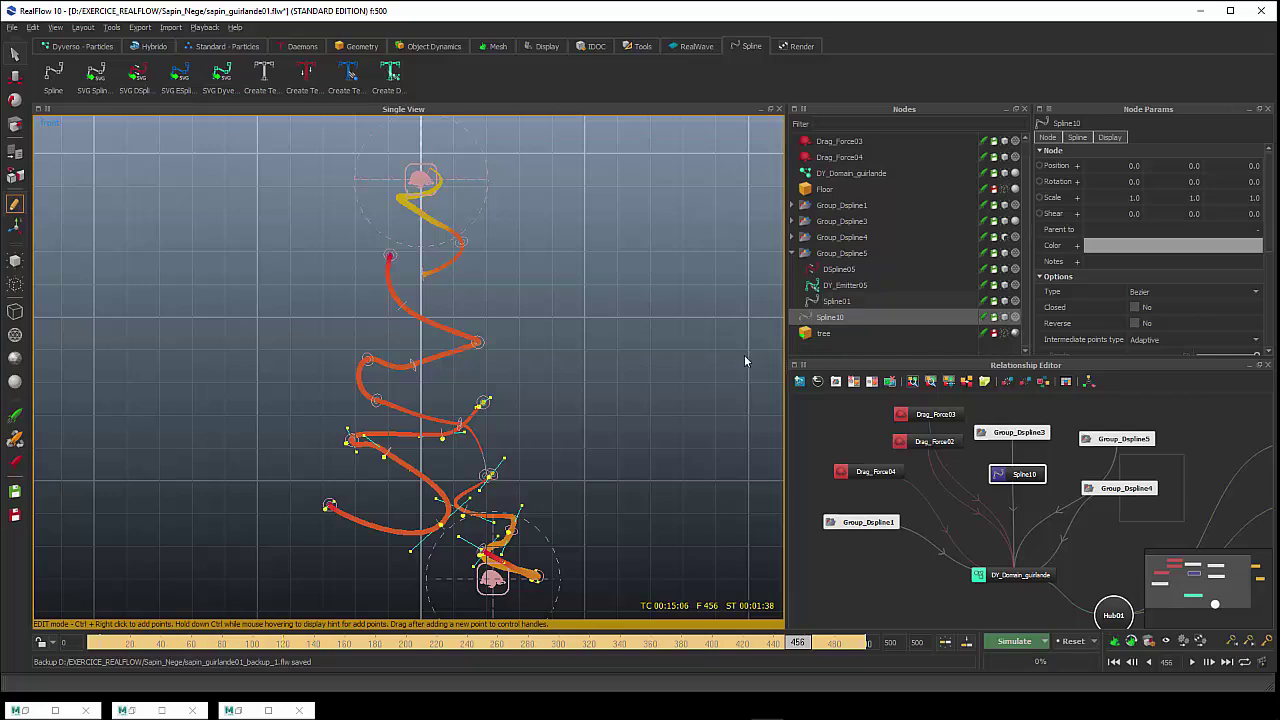
click(1004, 334)
alt+drag(533, 519, 535, 484)
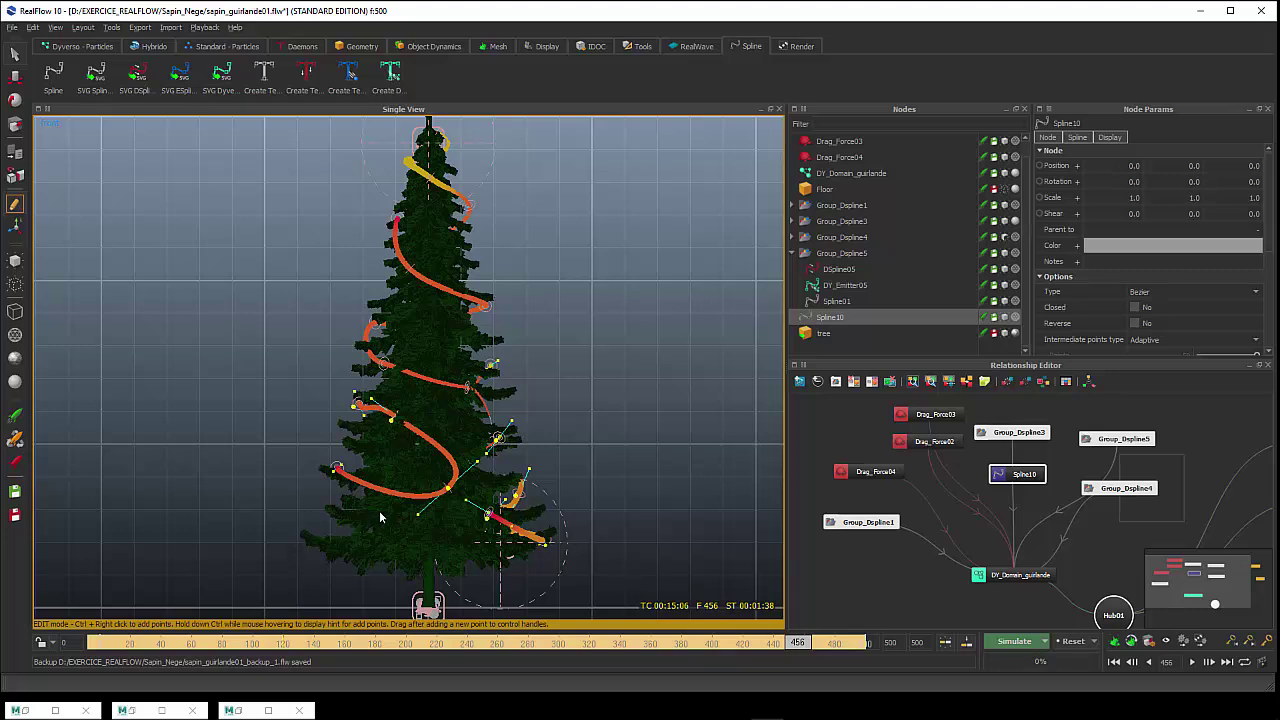
Draw the new spline's curved control points winding up the tree from the lowest branches to mid-height, and leave edit mode
ctrl+right_drag(309, 511, 316, 528)
drag(316, 527, 320, 521)
ctrl+right_drag(382, 570, 405, 583)
ctrl+right_drag(317, 414, 323, 393)
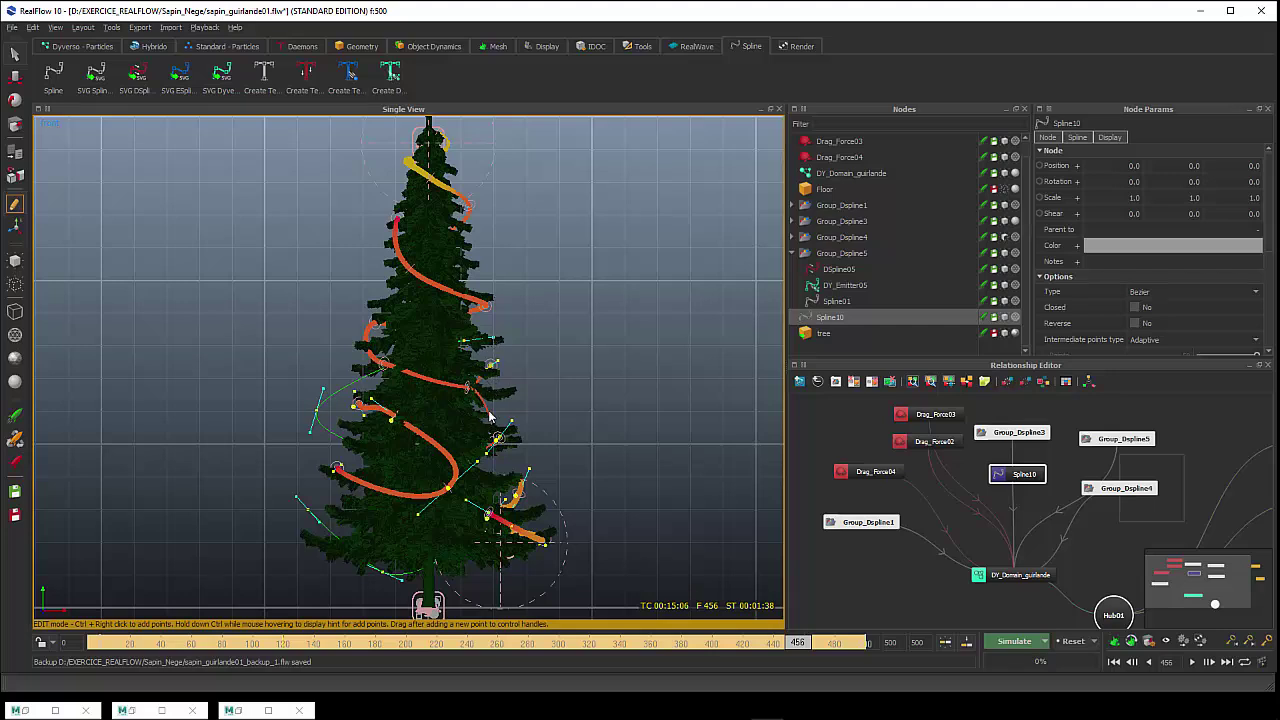
click(15, 204)
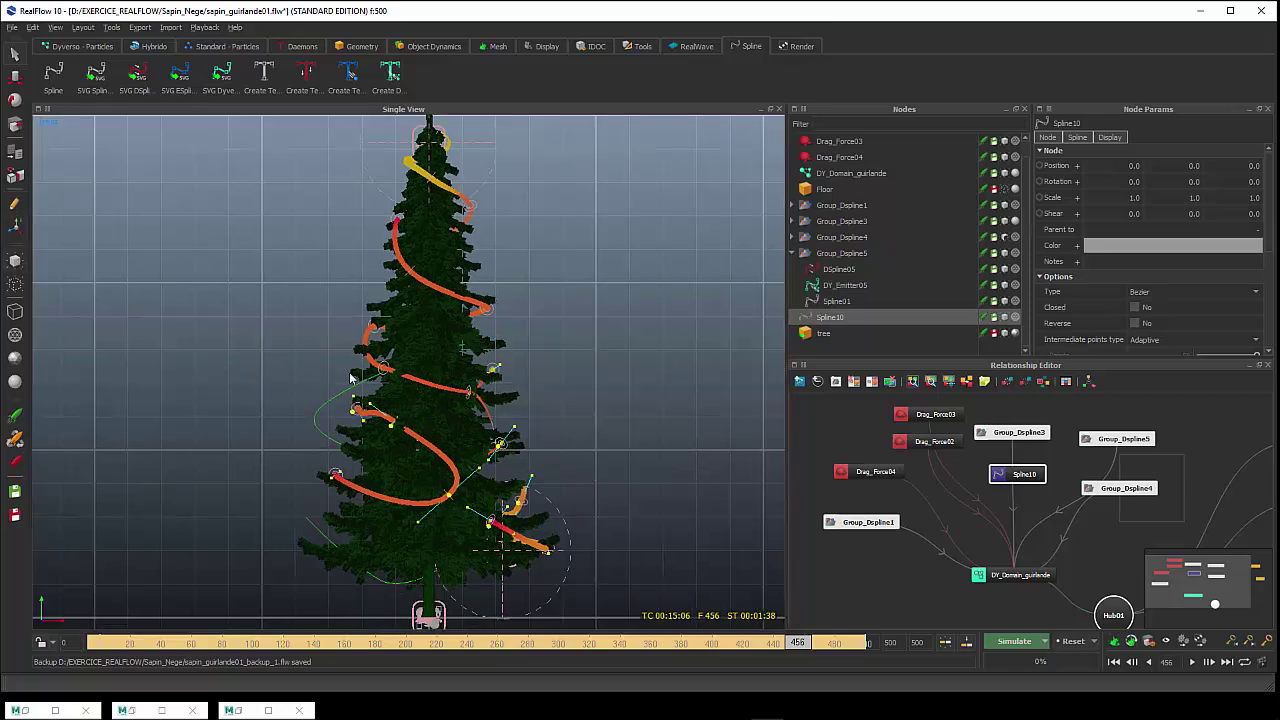
Switch the viewport to Perspective view and hide the tree to expose the new spline
right_click(200, 236)
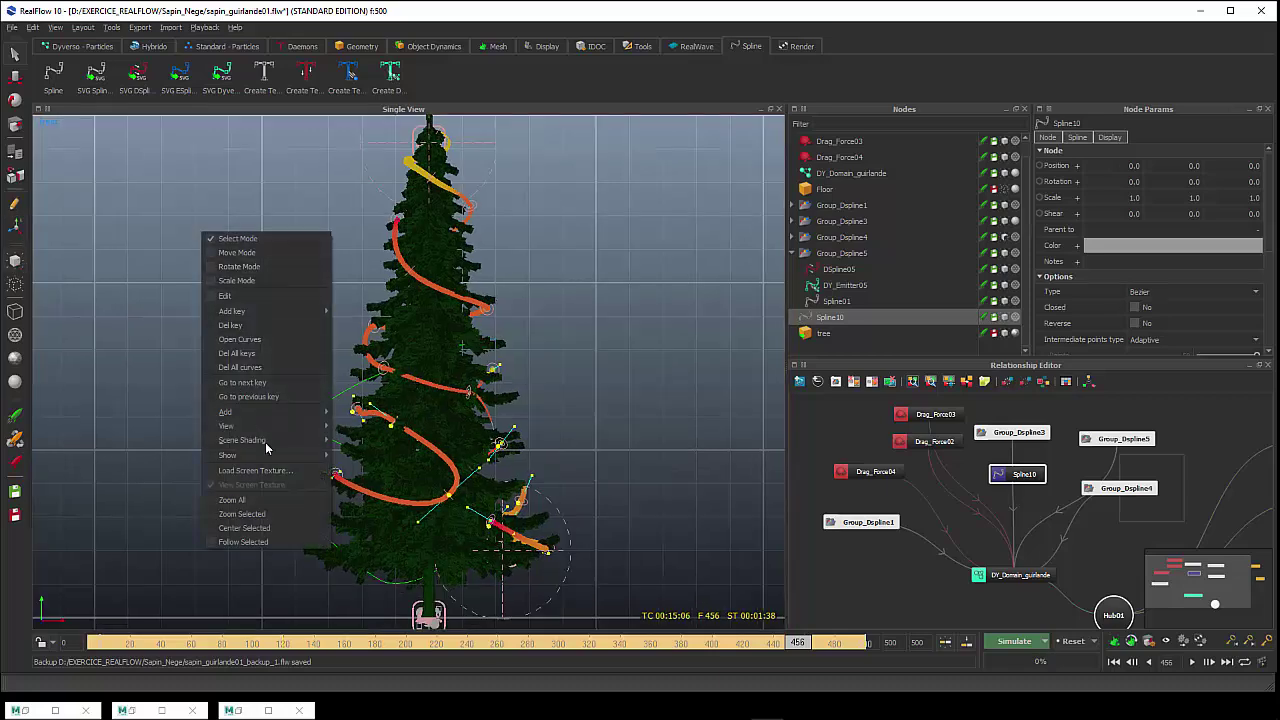
mouse_move(272, 430)
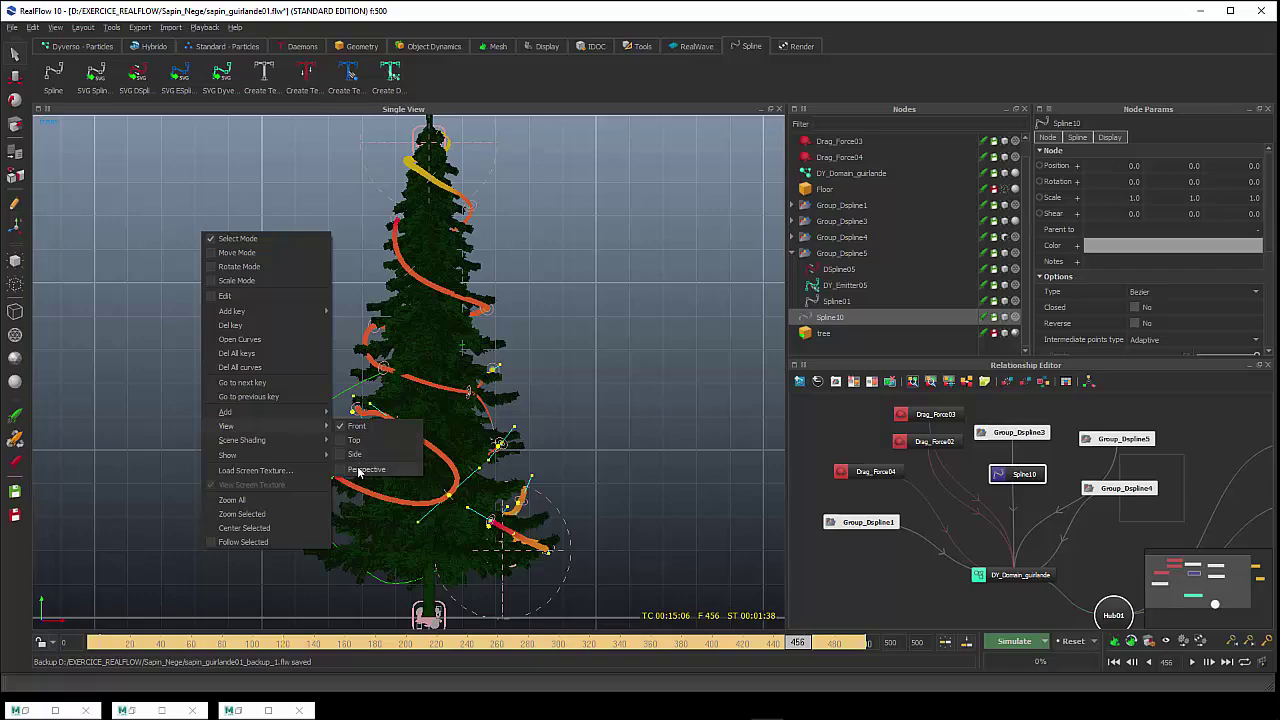
click(363, 470)
alt+drag(470, 420, 432, 447)
click(1004, 333)
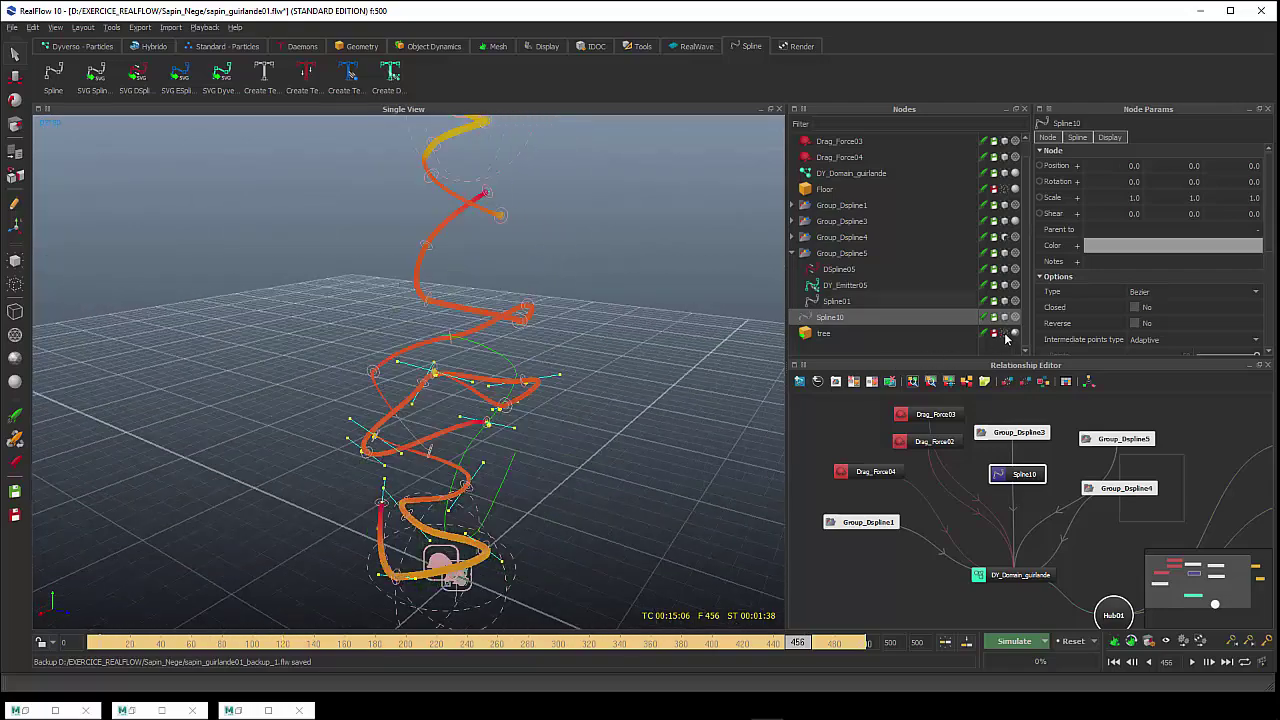
alt+drag(545, 470, 359, 575)
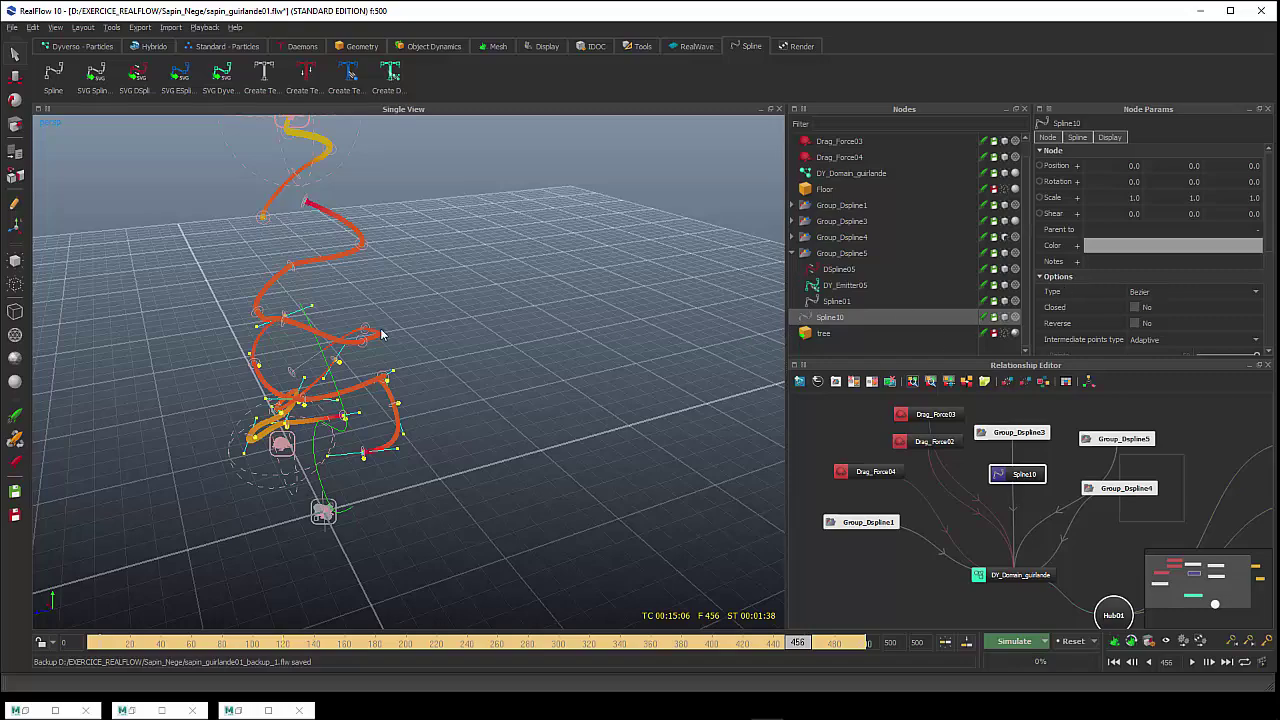
Enter edit mode on the new spline and move its lower control points in depth so the curve wraps around the trunk
click(14, 203)
alt+drag(318, 468, 455, 474)
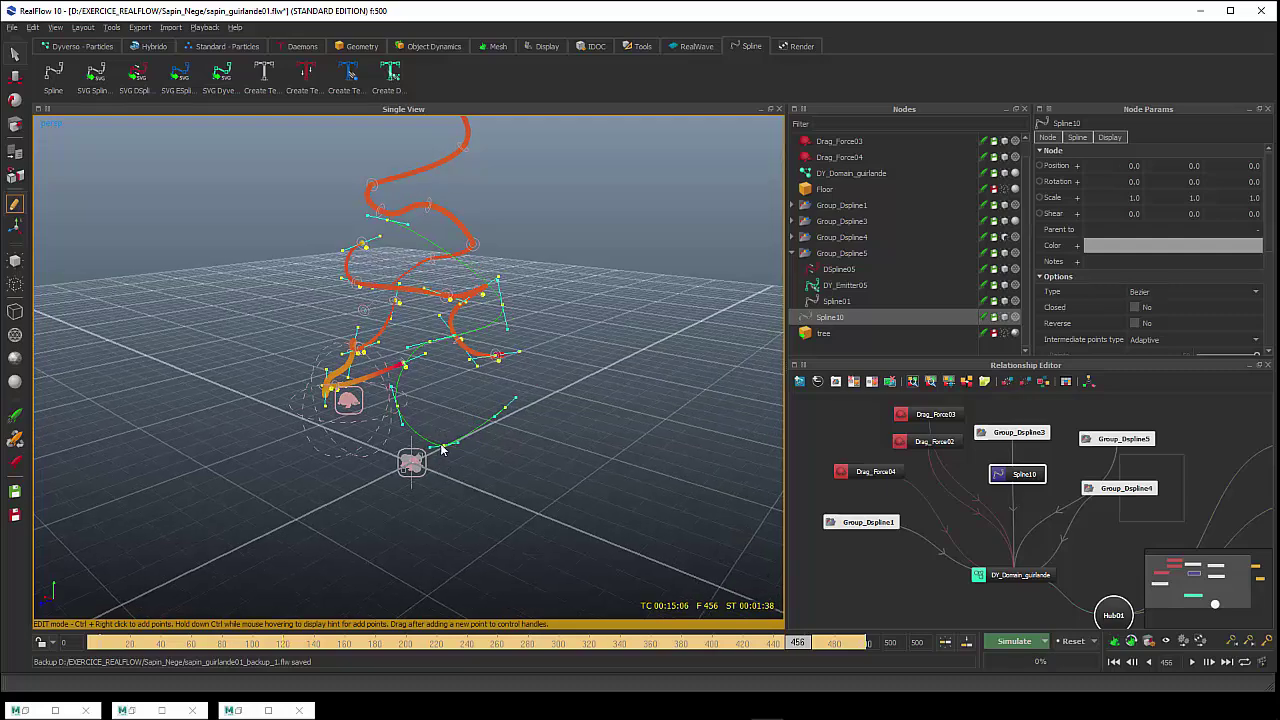
click(444, 450)
drag(413, 462, 271, 417)
click(393, 408)
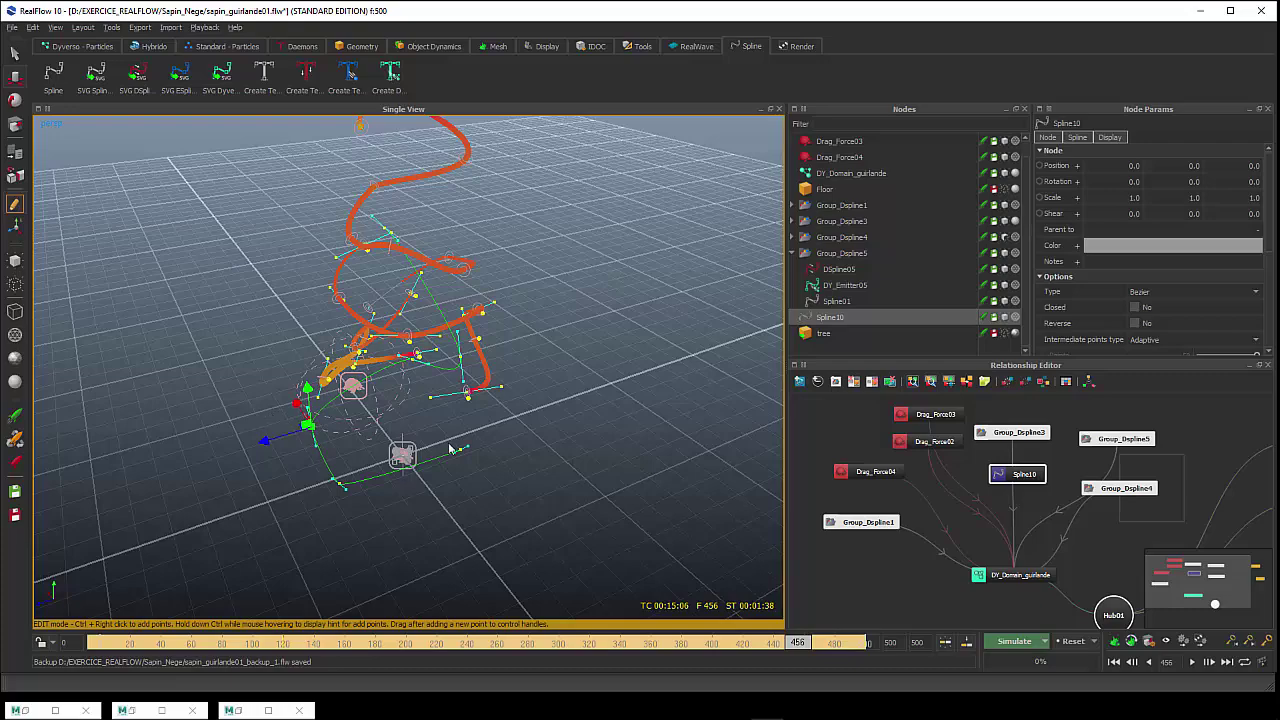
alt+drag(452, 446, 403, 457)
click(540, 385)
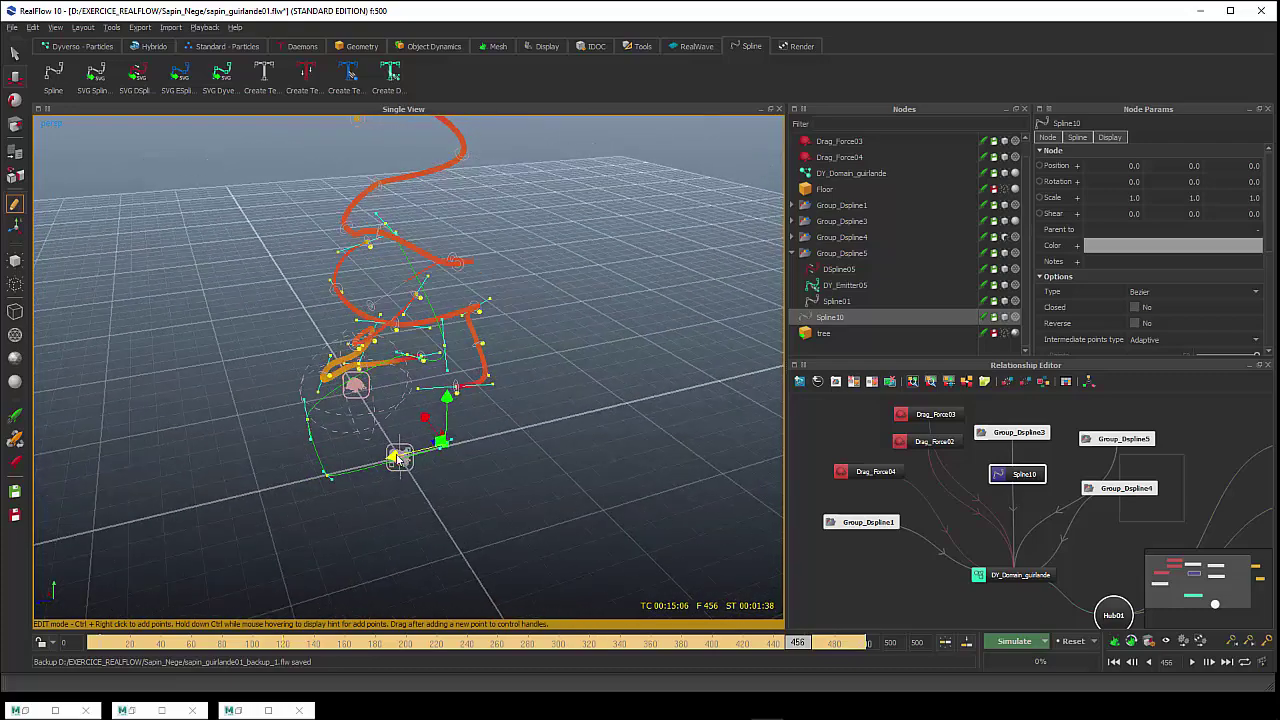
click(398, 457)
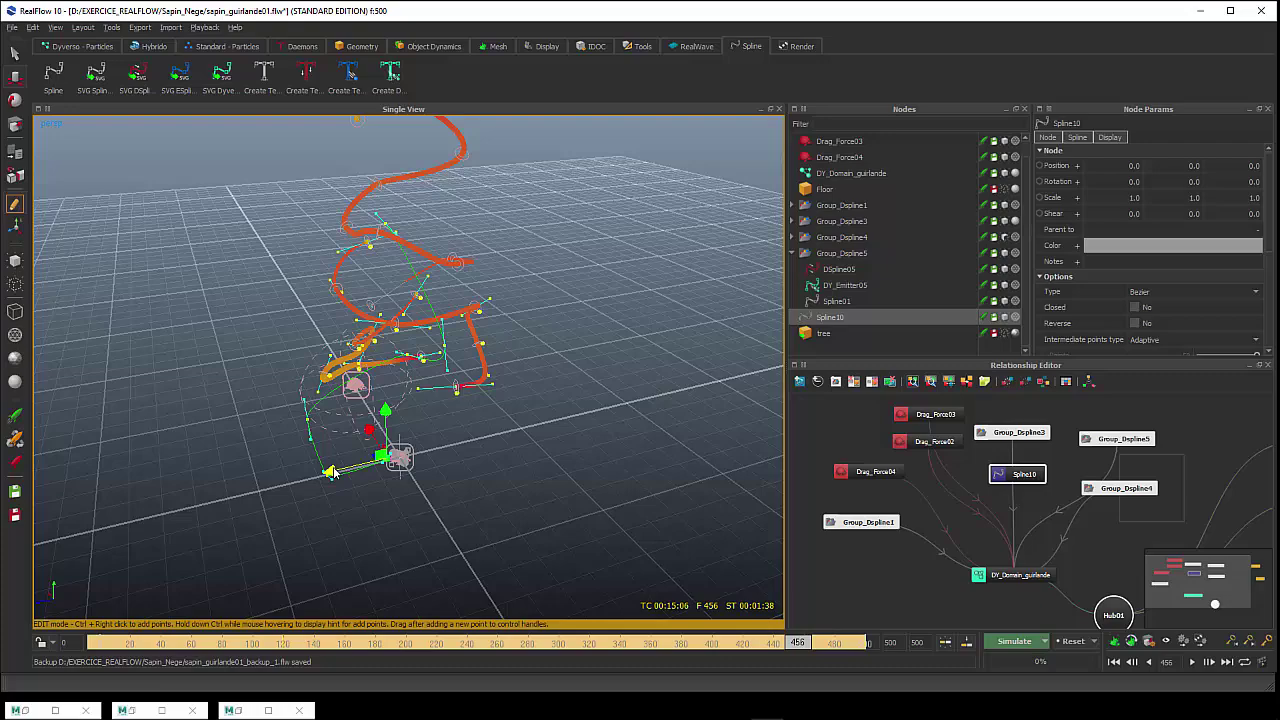
Show the tree and fit the new spline to its branches, raising the low control point near the trunk's base
click(1004, 334)
alt+drag(700, 360, 555, 426)
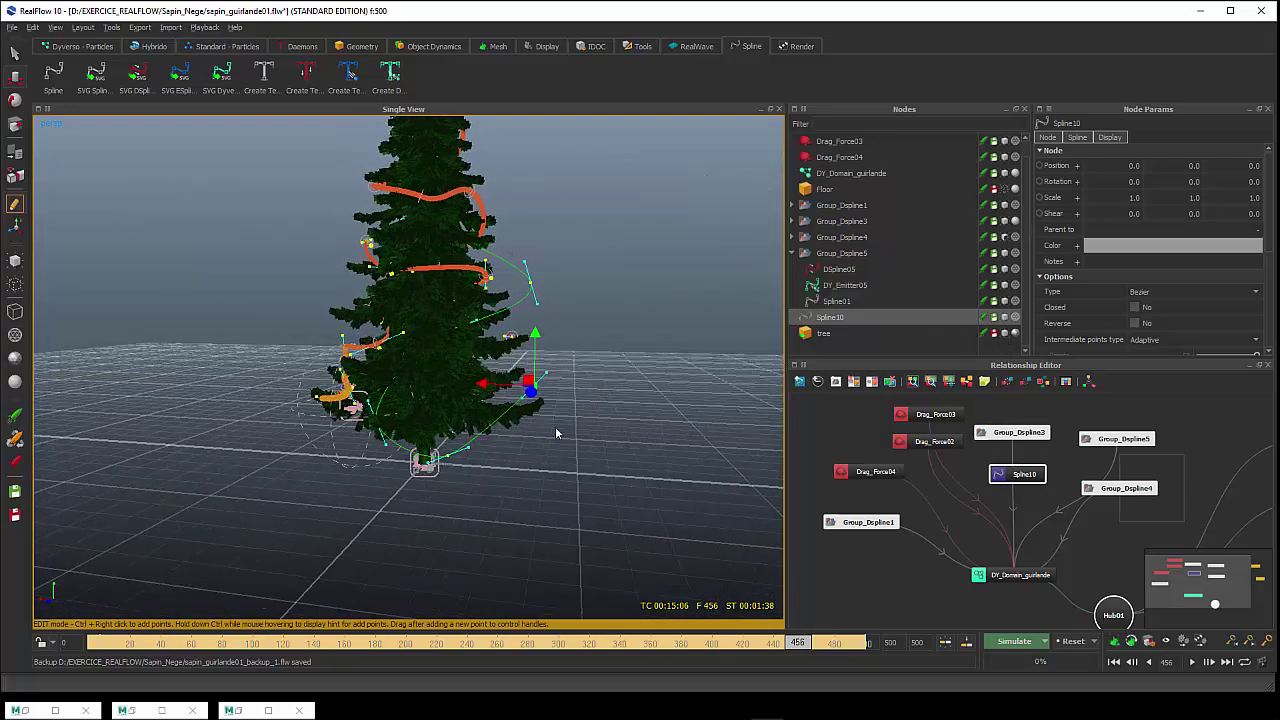
click(448, 455)
drag(450, 402, 450, 352)
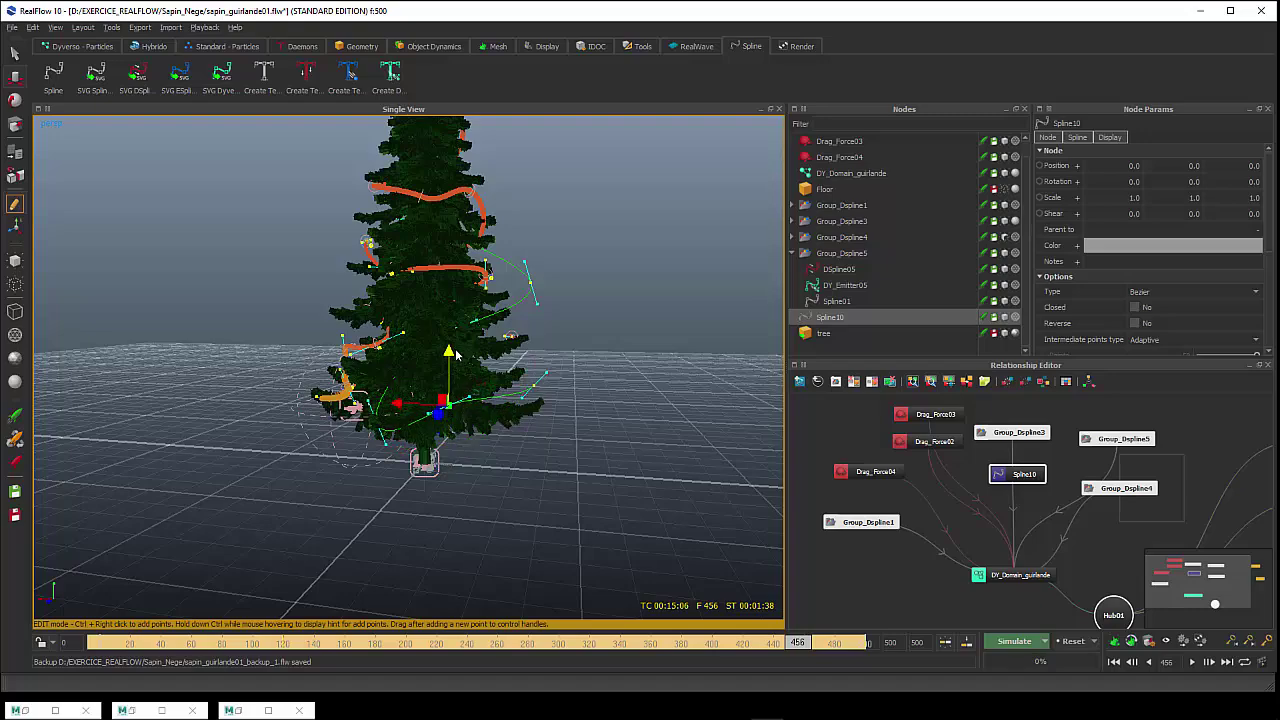
alt+drag(426, 425, 525, 395)
click(458, 420)
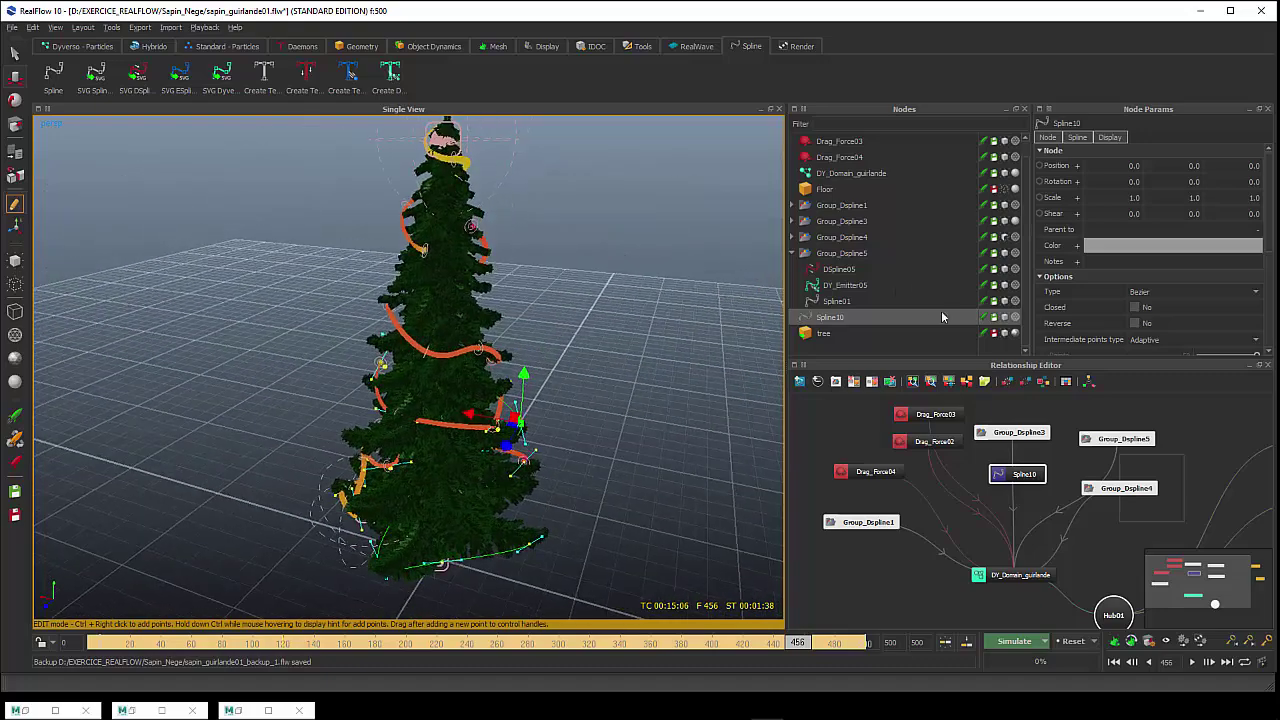
Hide the tree, raise the new spline's uppermost control point and move the upper points to shape the curve's top end
click(1004, 333)
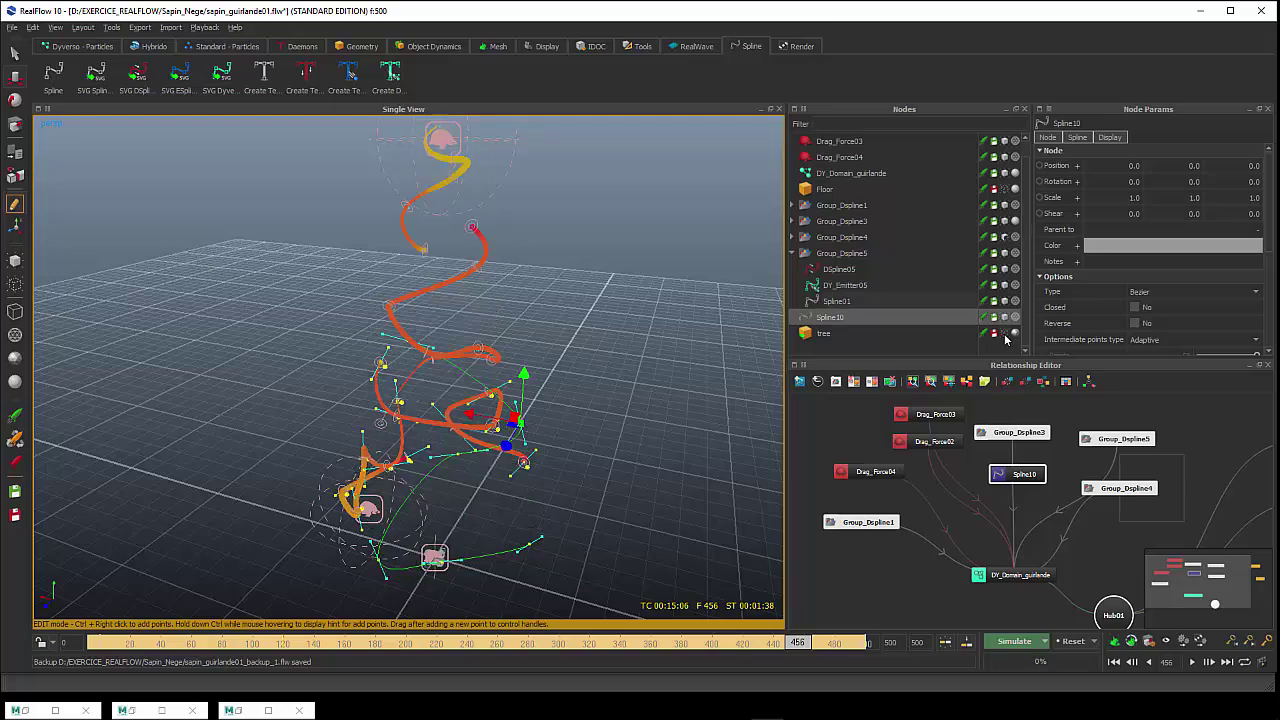
alt+drag(425, 358, 518, 338)
click(418, 337)
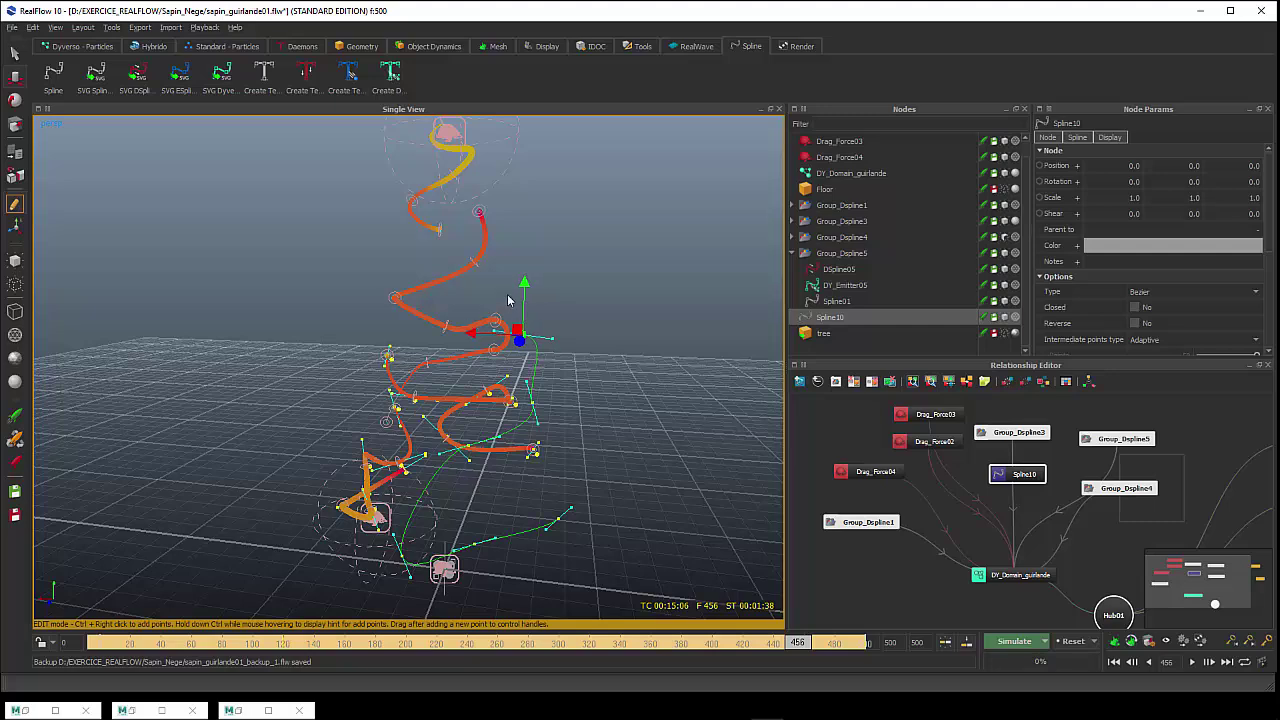
drag(524, 284, 523, 229)
drag(520, 285, 462, 283)
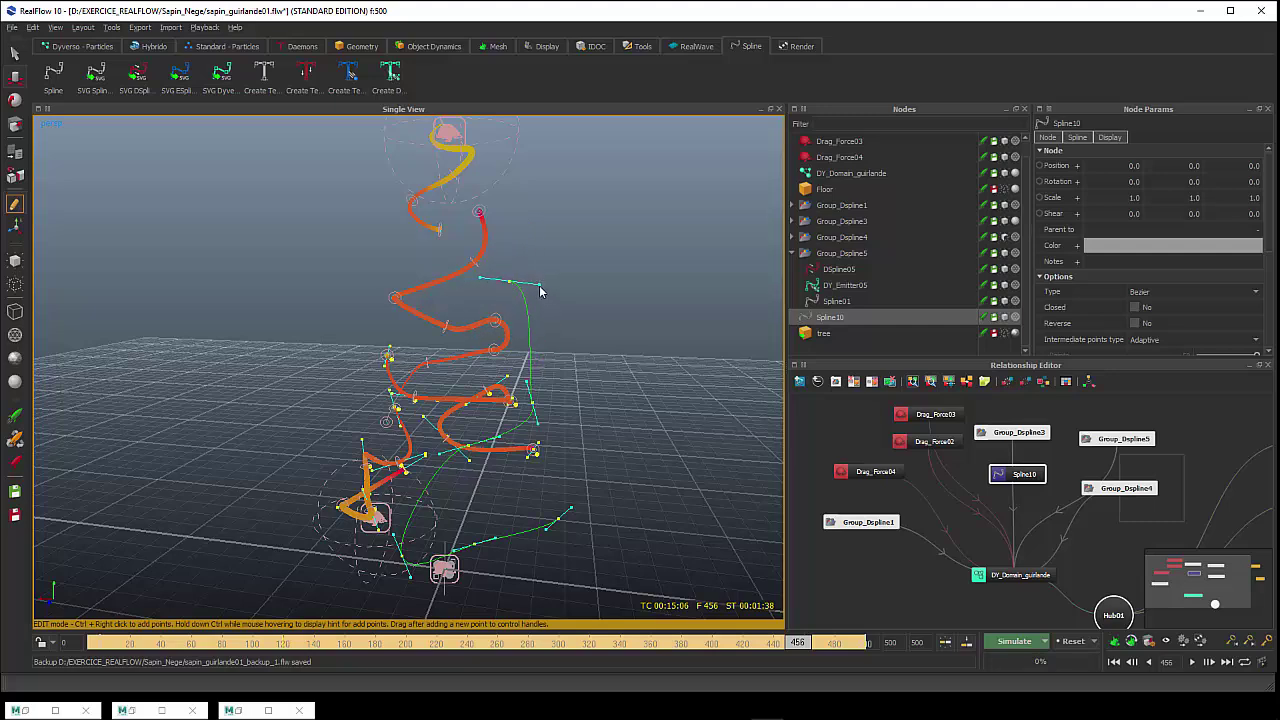
drag(543, 283, 562, 288)
drag(543, 235, 521, 312)
Show the tree and adjust the new spline's upper control points so the curve follows the surrounding branches
click(1004, 334)
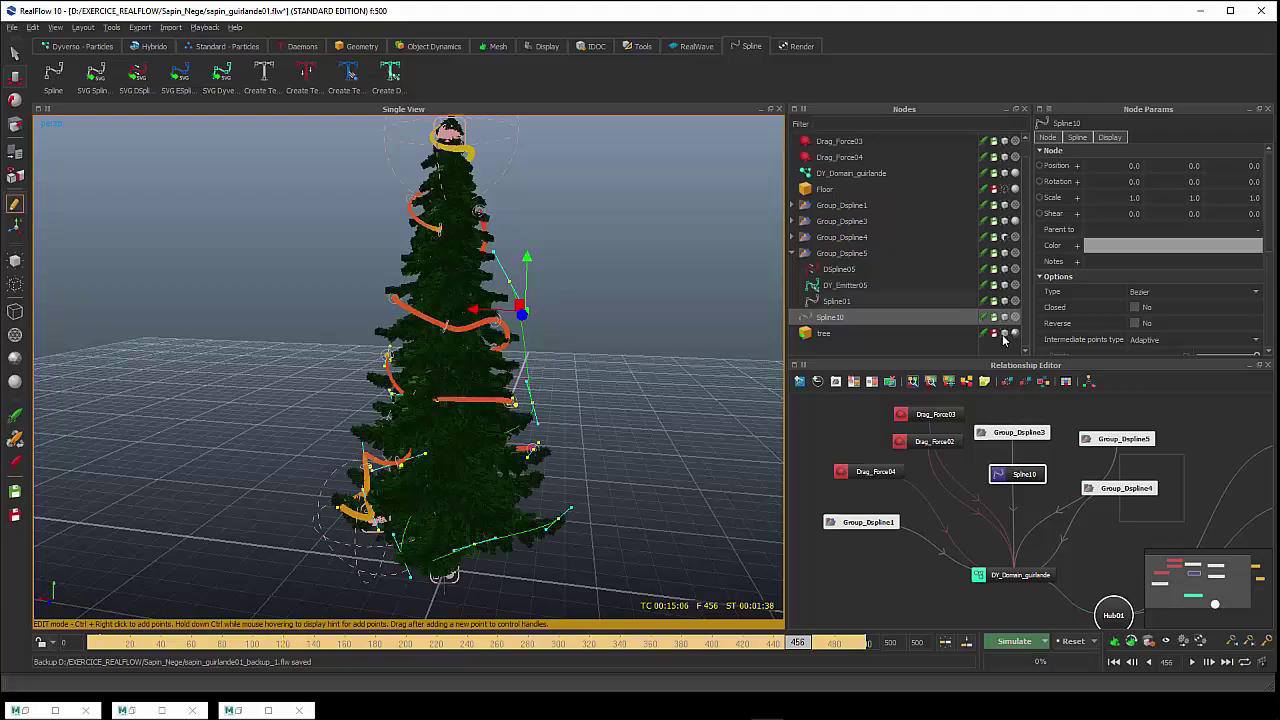
alt+drag(660, 390, 600, 398)
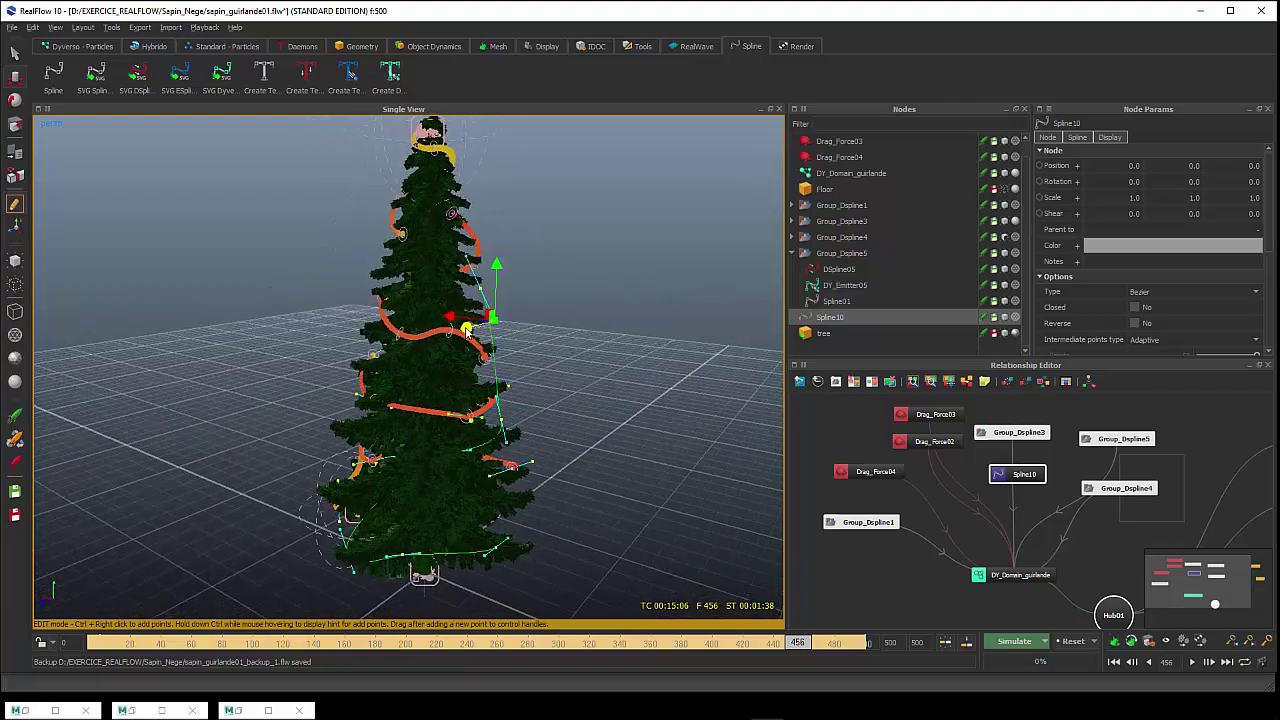
click(487, 295)
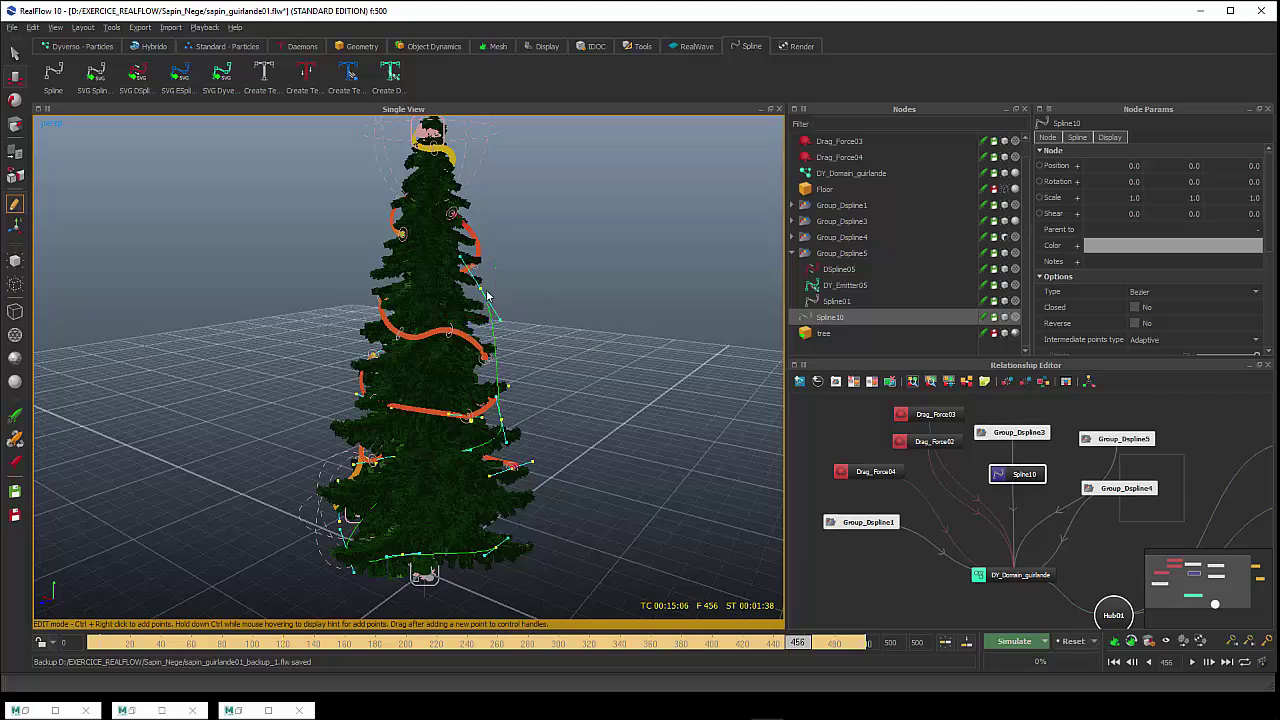
click(480, 291)
drag(449, 292, 519, 485)
click(420, 460)
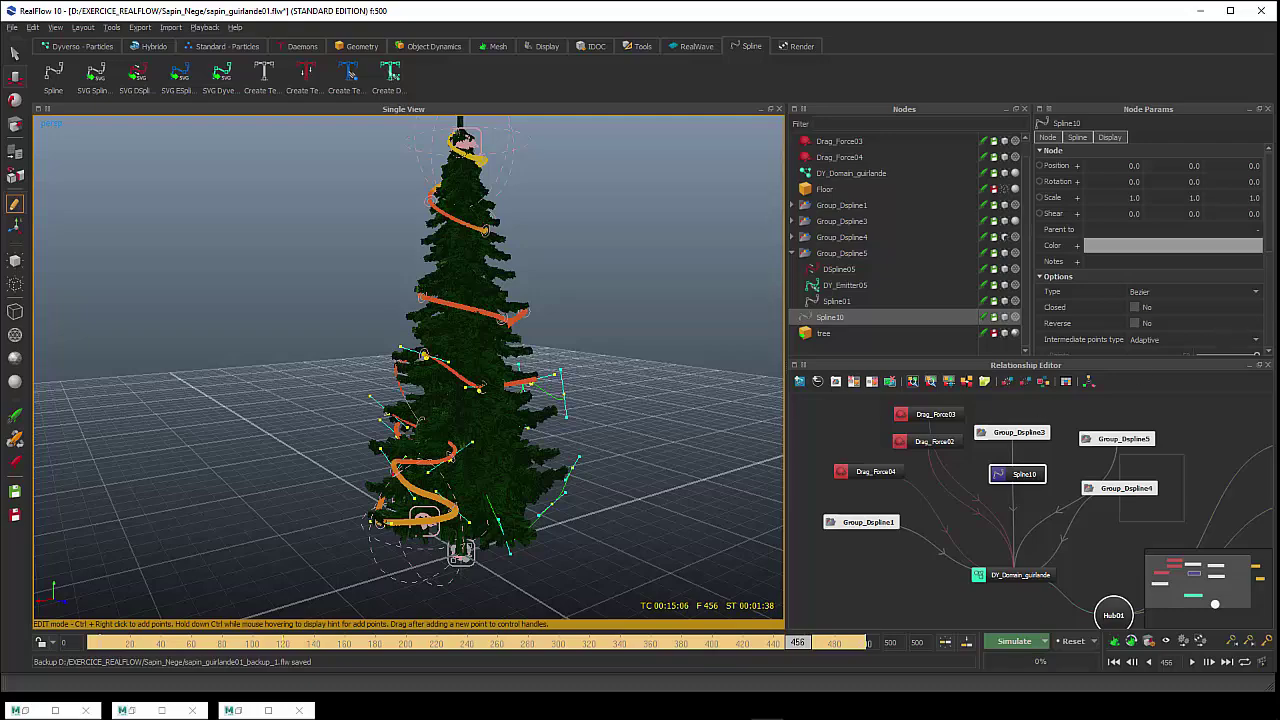
Fit the end point of the new spline's lowest loop to the bottom branches and leave edit mode
scroll(453, 411, up, 3)
alt+drag(521, 500, 638, 466)
click(624, 527)
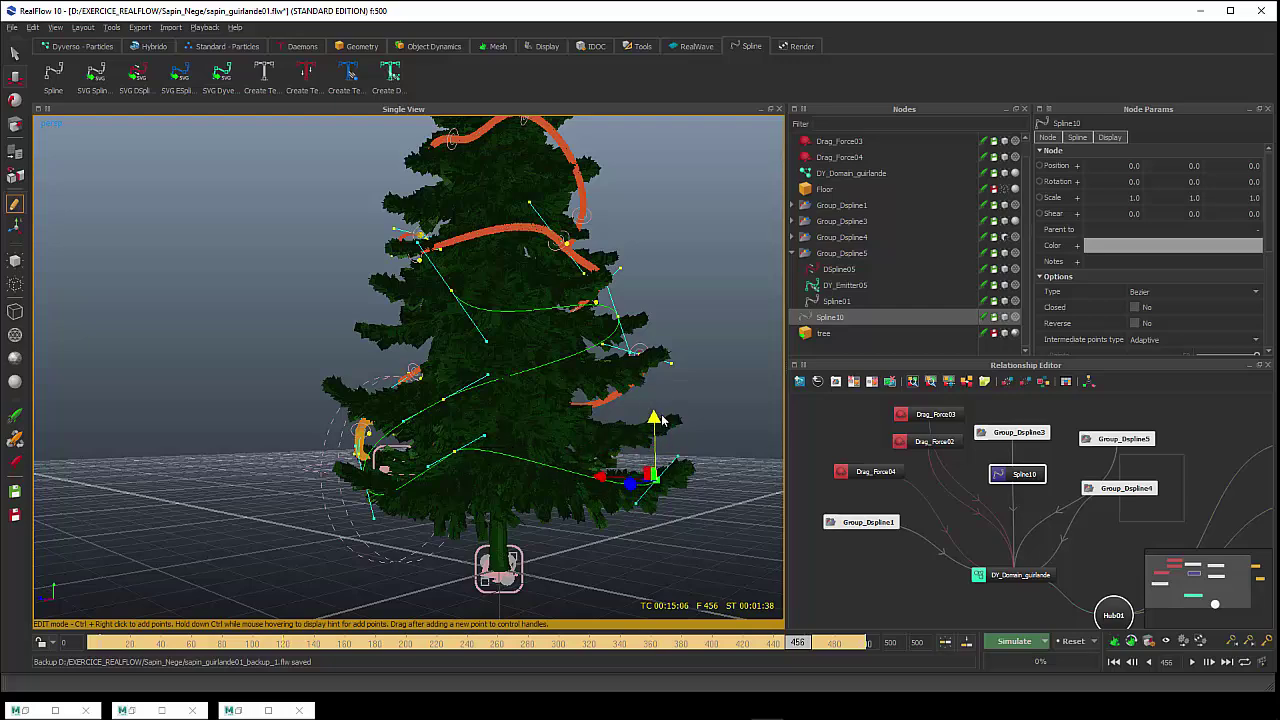
alt+drag(658, 424, 557, 505)
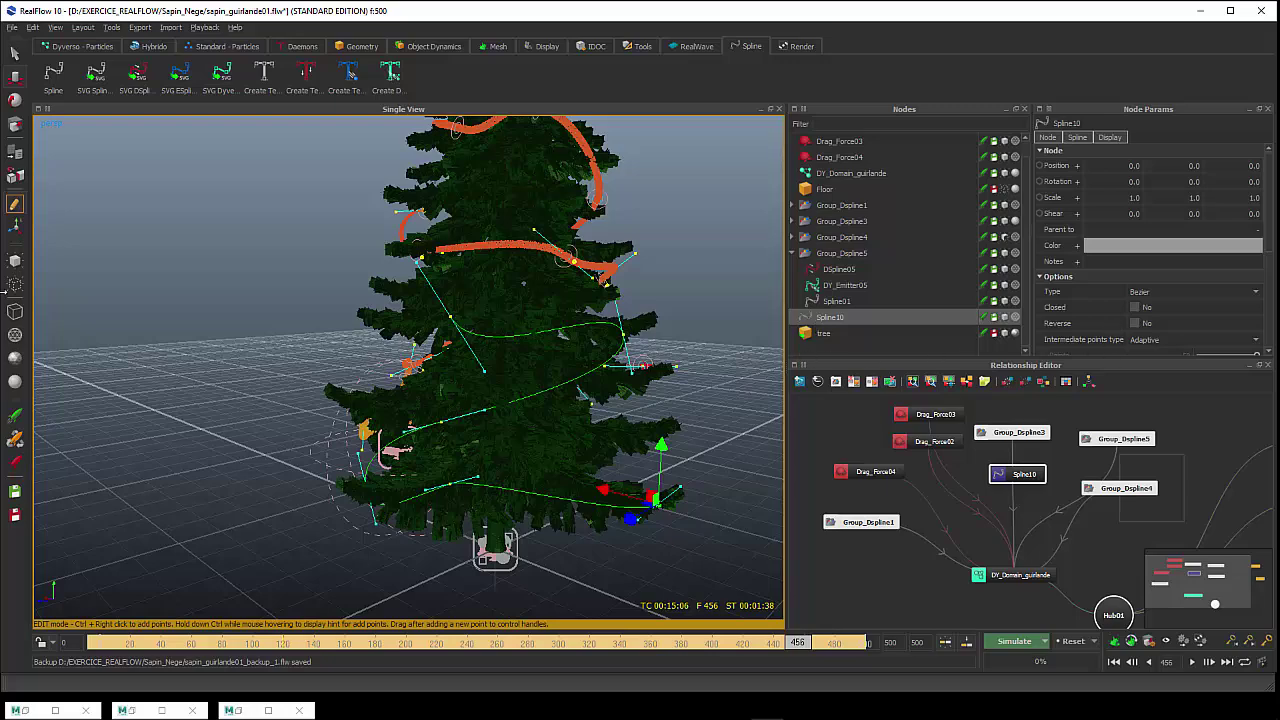
click(12, 206)
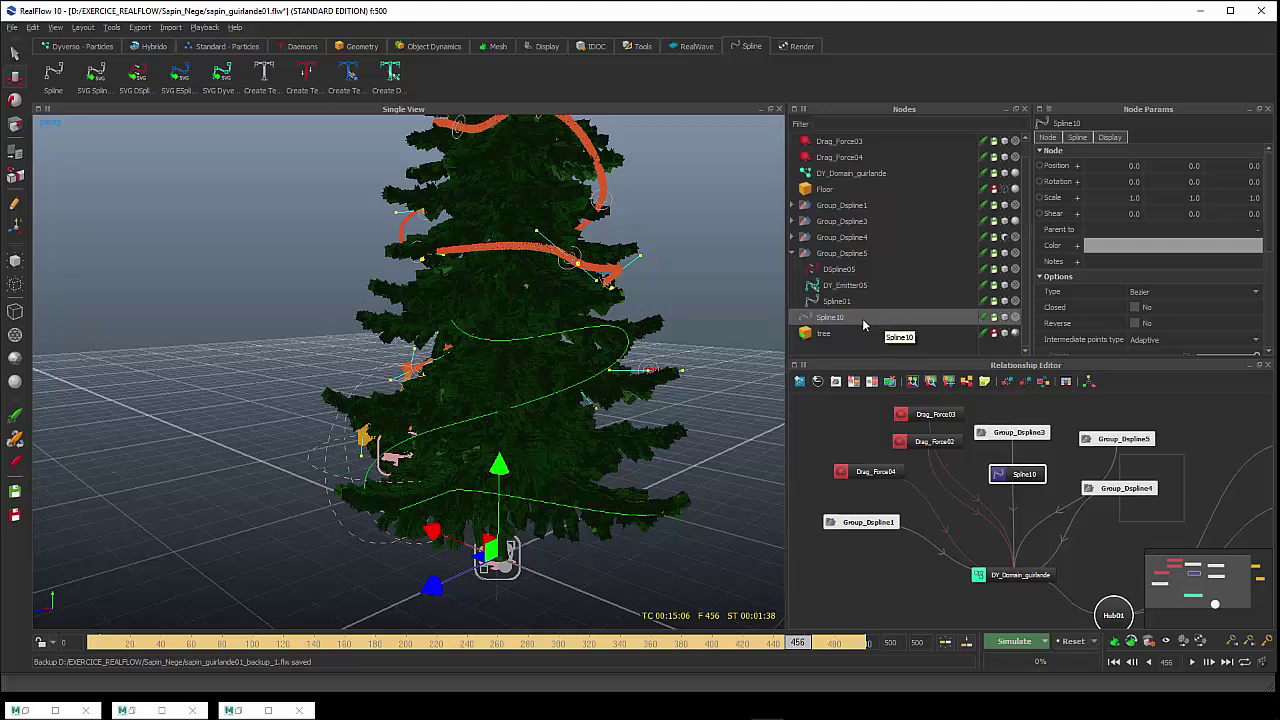
Hide the tree and add a Dyverso spline emitter to the scene
mouse_move(567, 432)
alt+mouse_down()
mouse_move(582, 449)
mouse_move(588, 440)
alt+mouse_up()
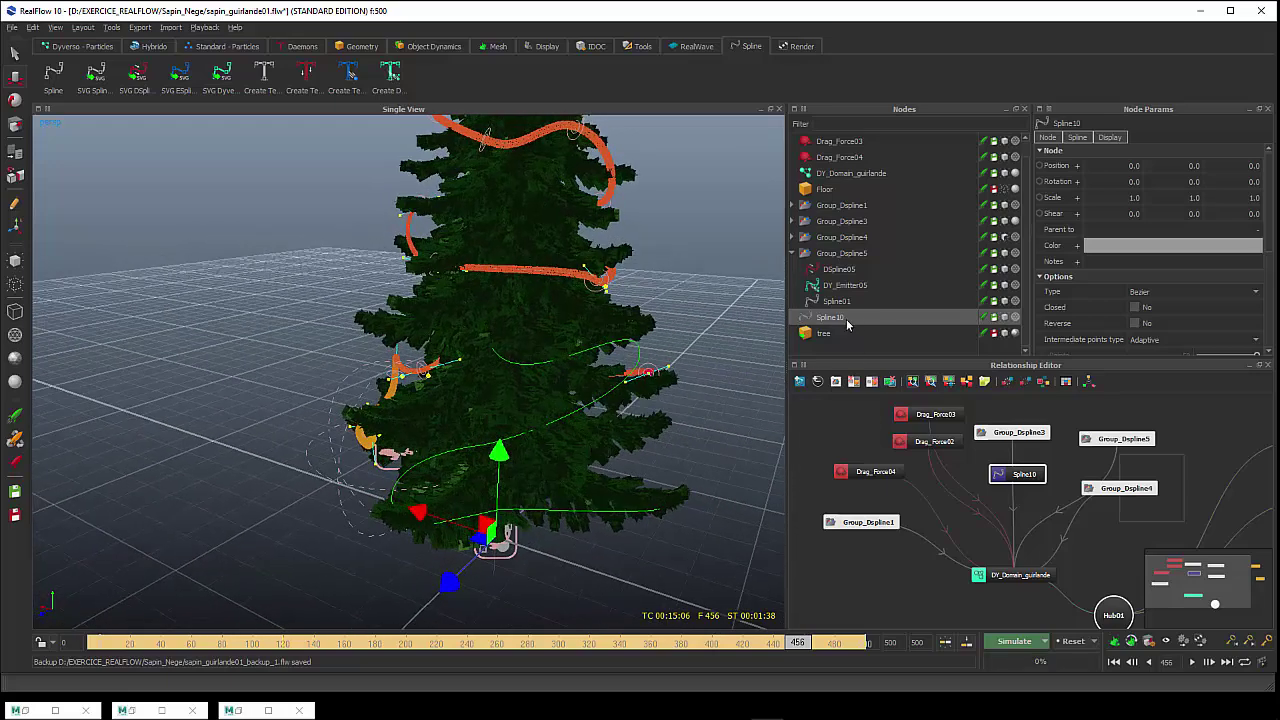
click(87, 47)
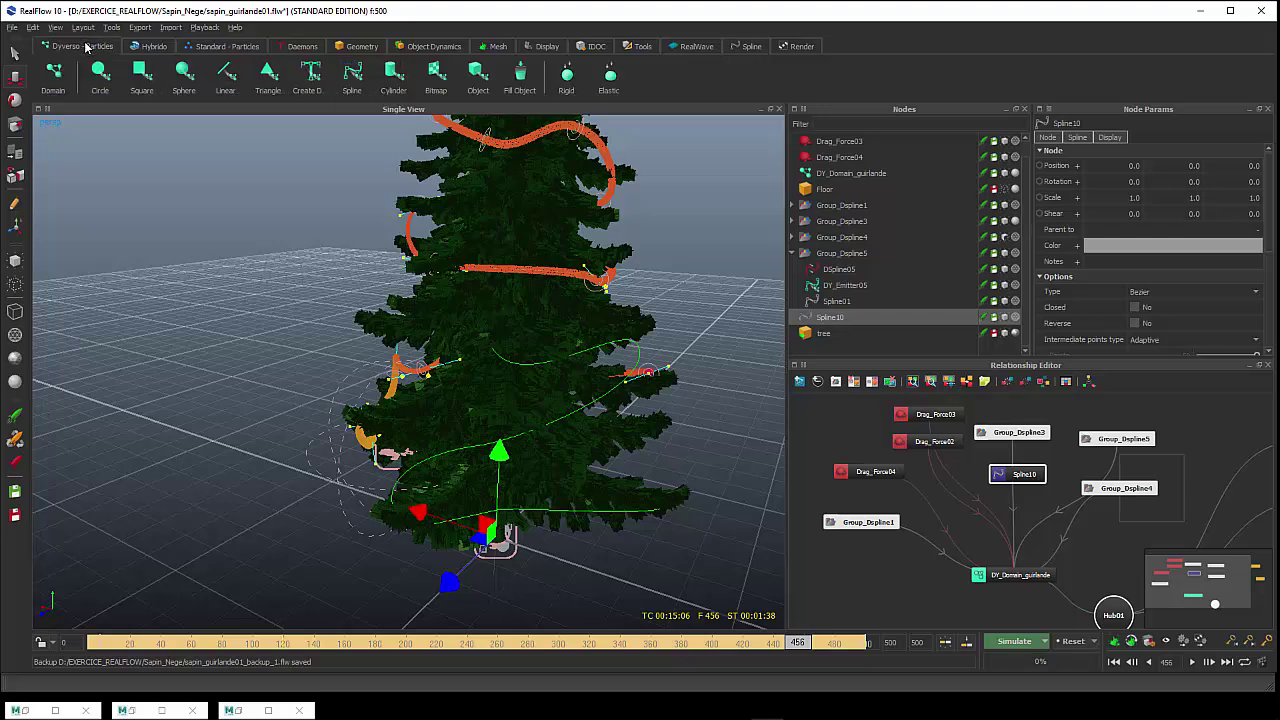
click(1004, 333)
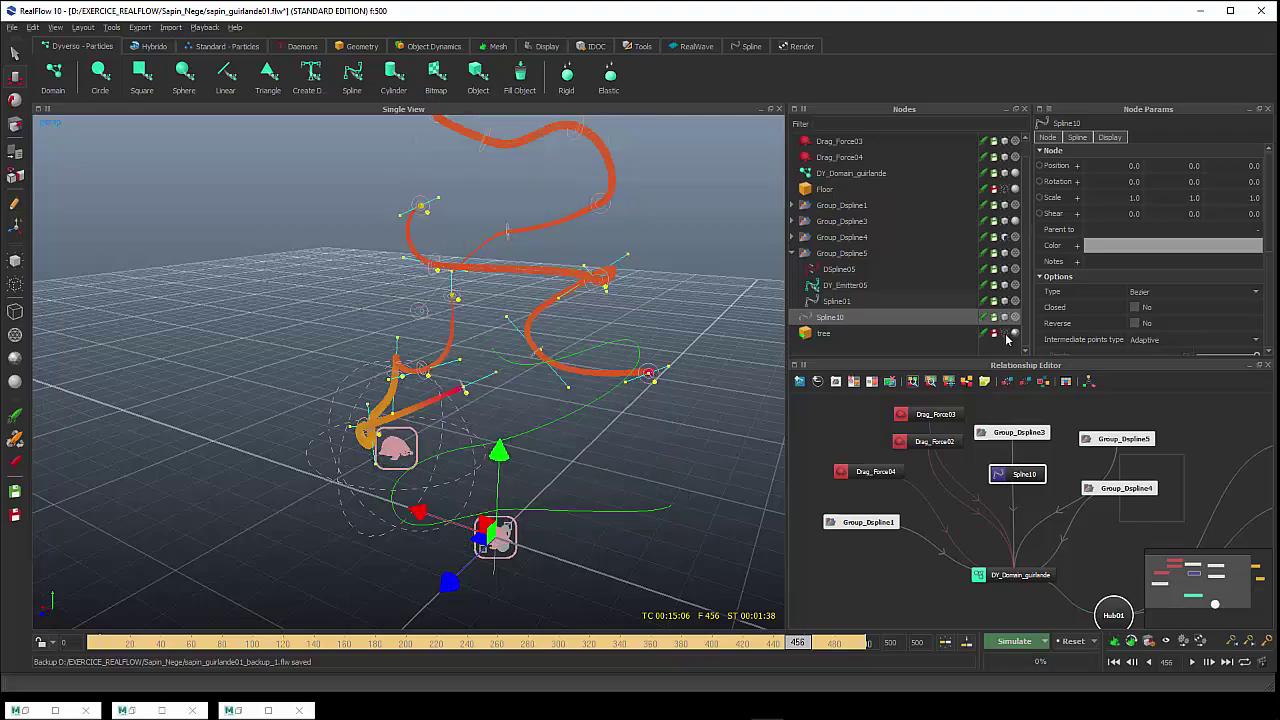
alt+drag(700, 411, 720, 390)
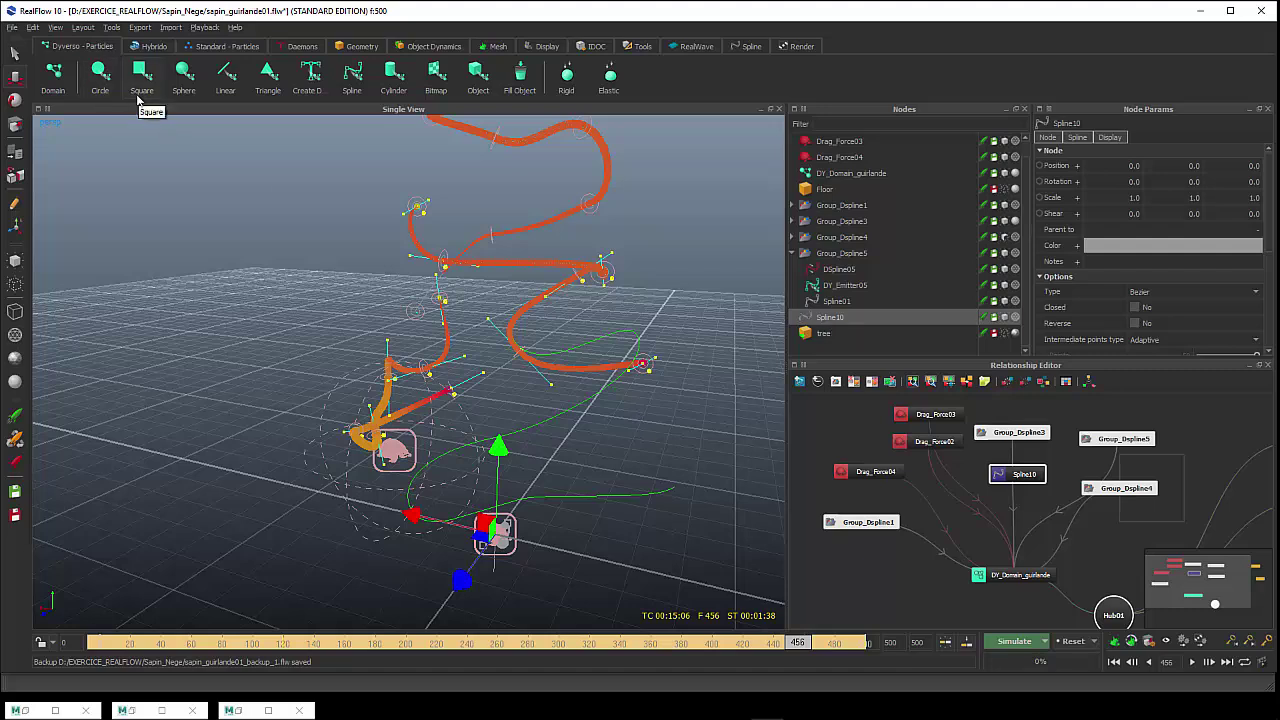
click(354, 80)
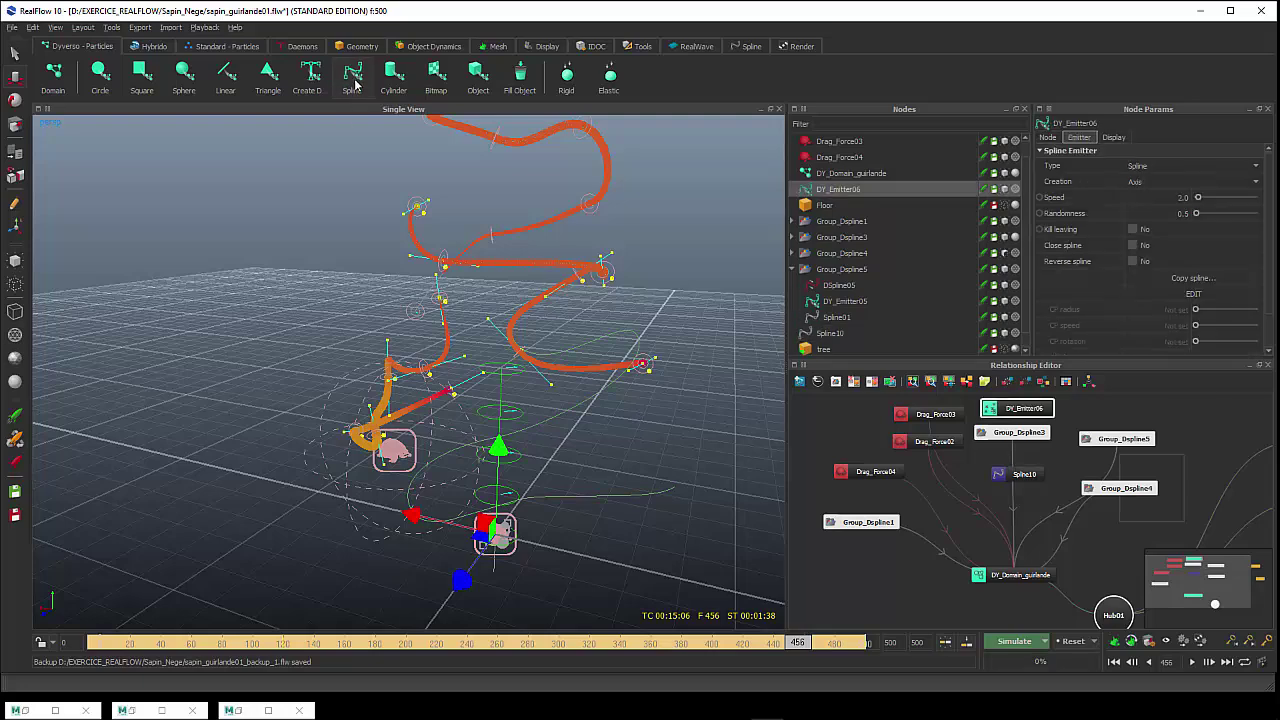
Copy the shape of Spline10 into the new Dyverso spline emitter so it follows the garland path
alt+drag(560, 500, 520, 476)
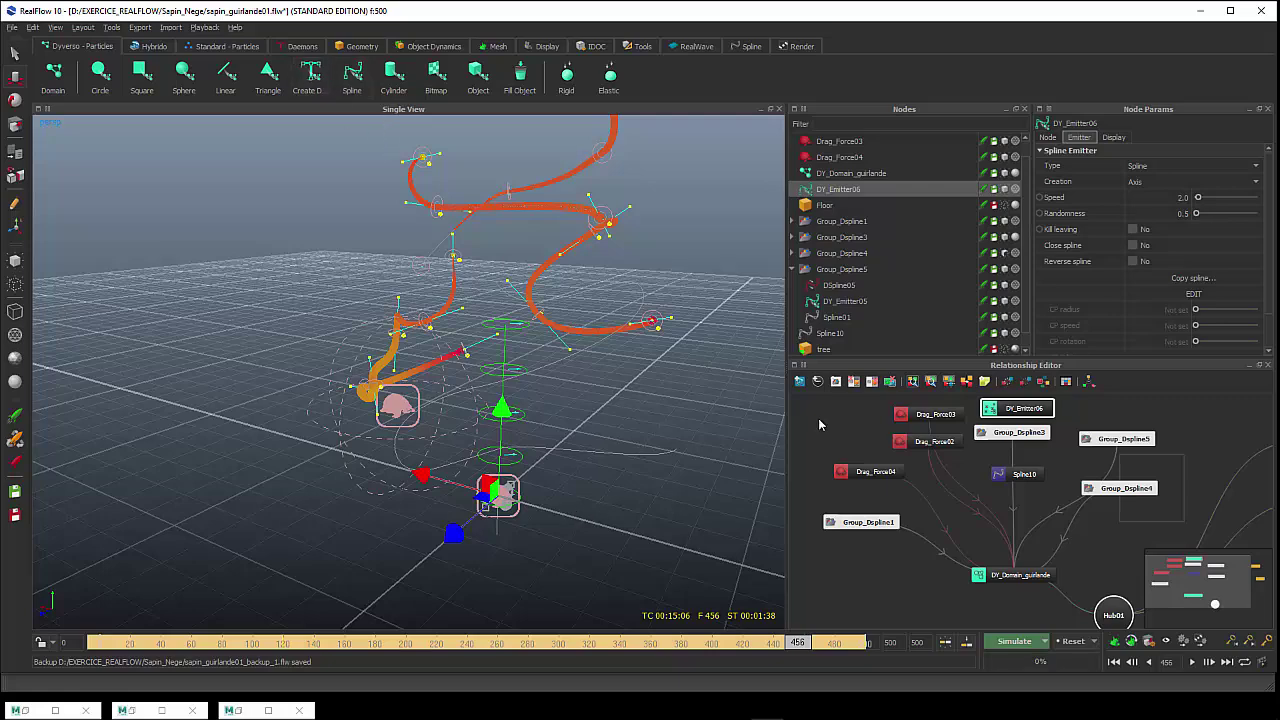
alt+drag(505, 515, 528, 502)
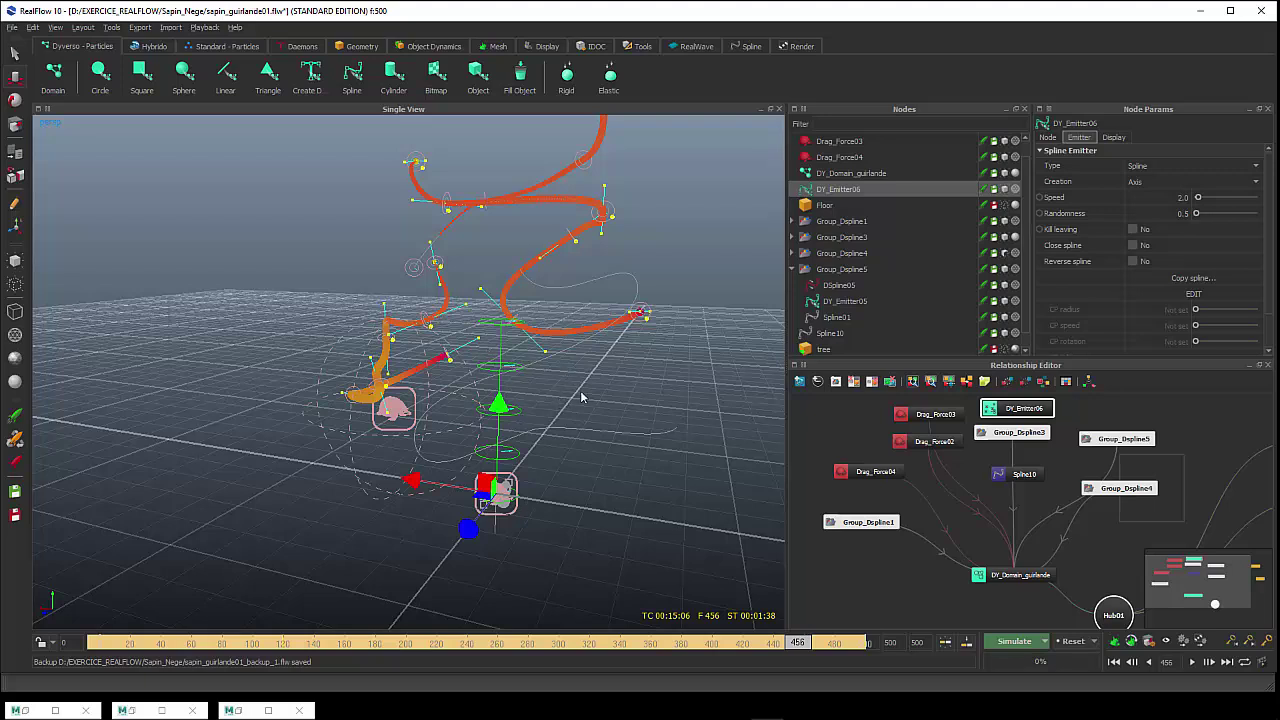
click(676, 450)
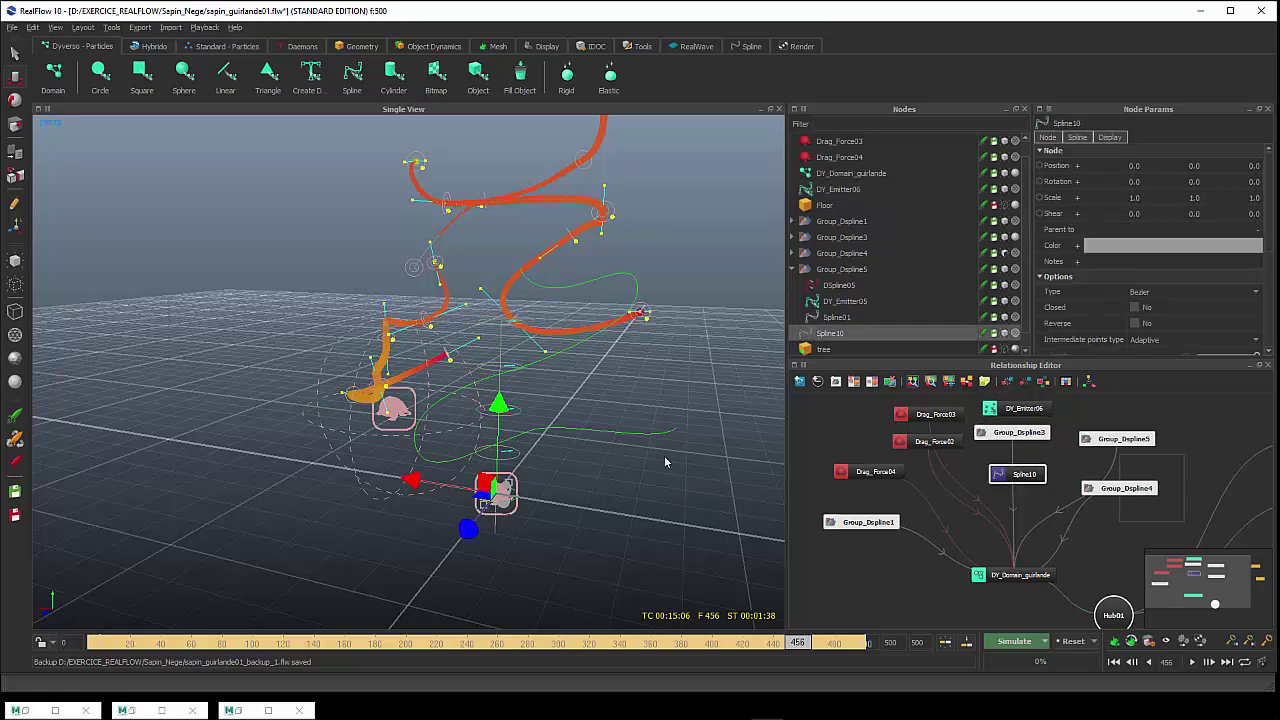
alt+drag(563, 492, 530, 478)
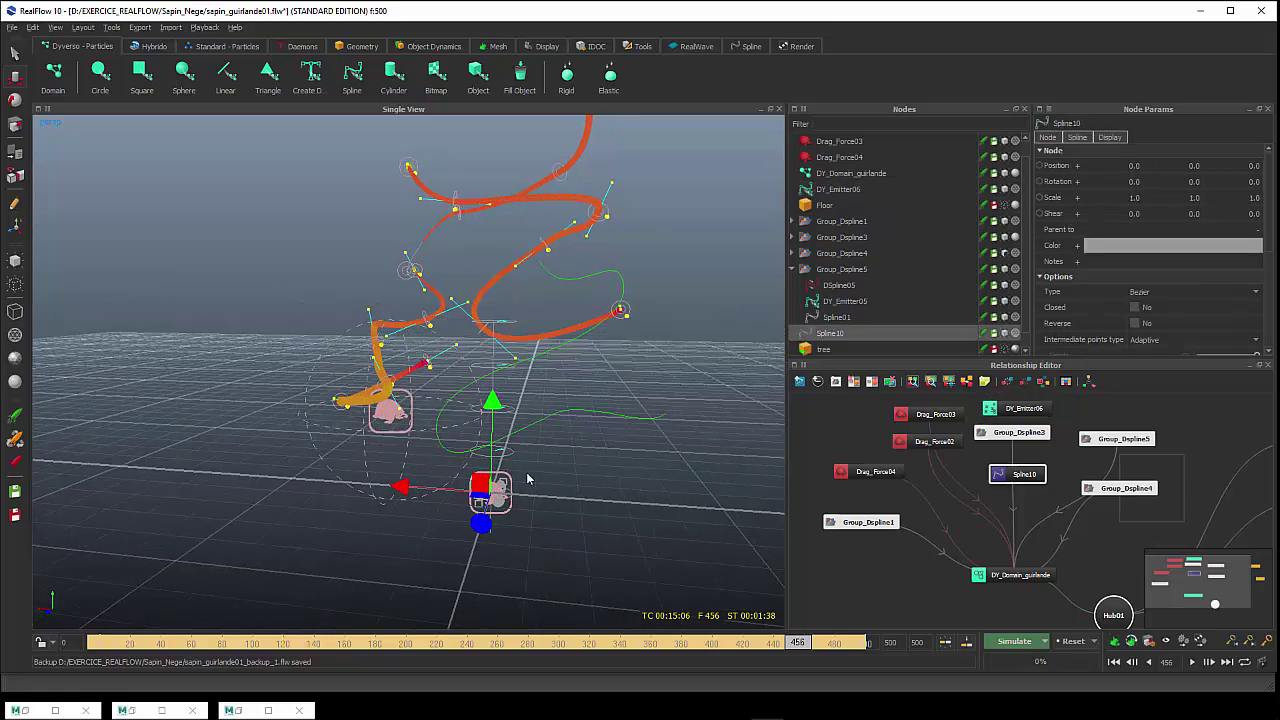
click(838, 190)
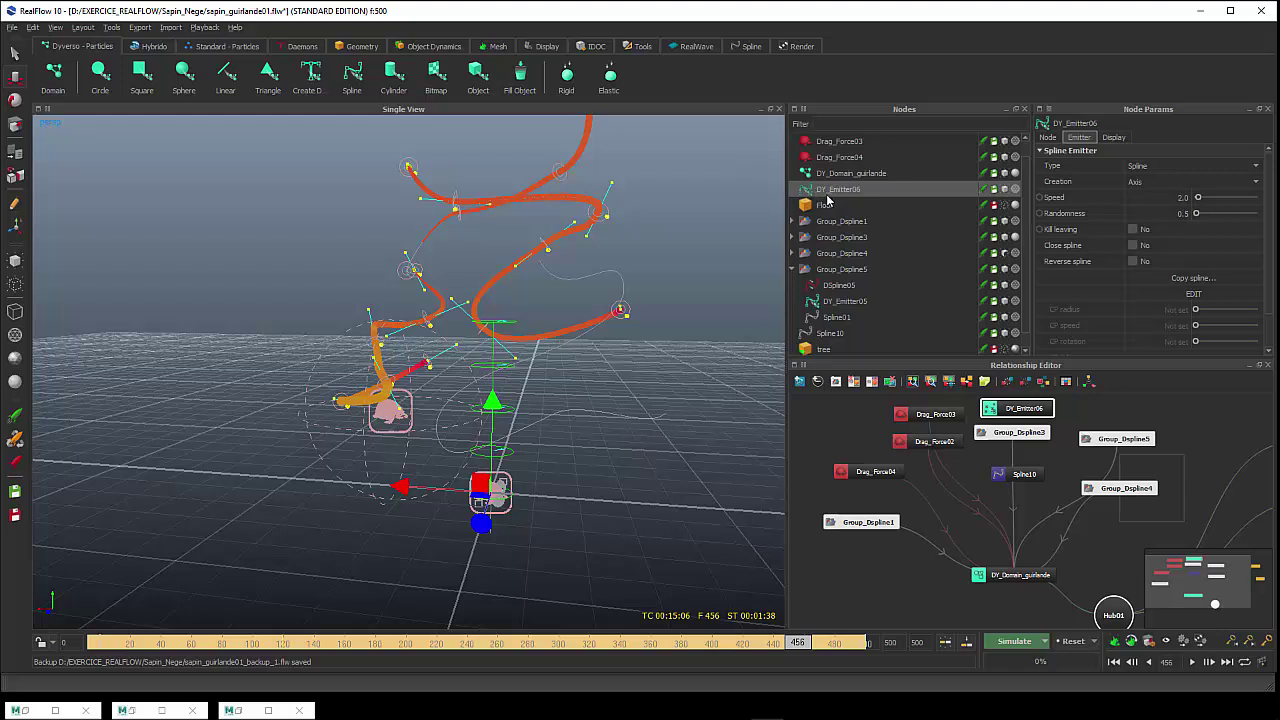
click(1209, 279)
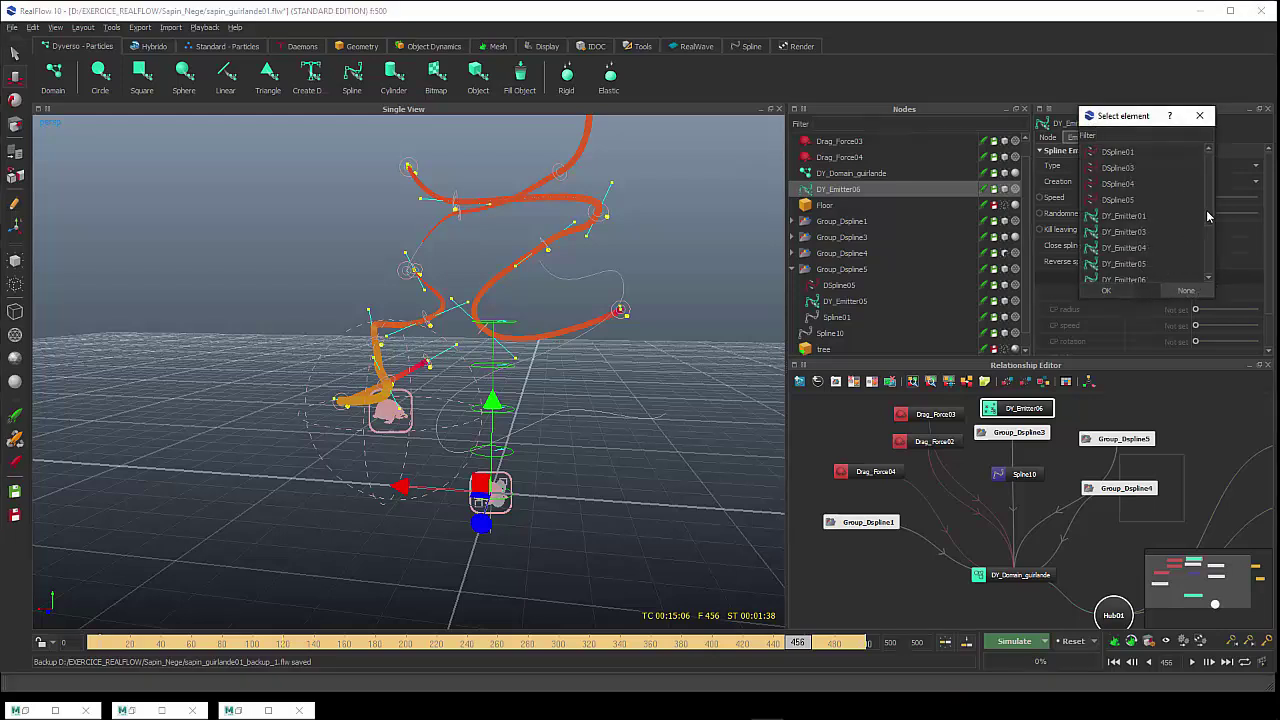
scroll(1207, 215, down, 3)
click(1131, 264)
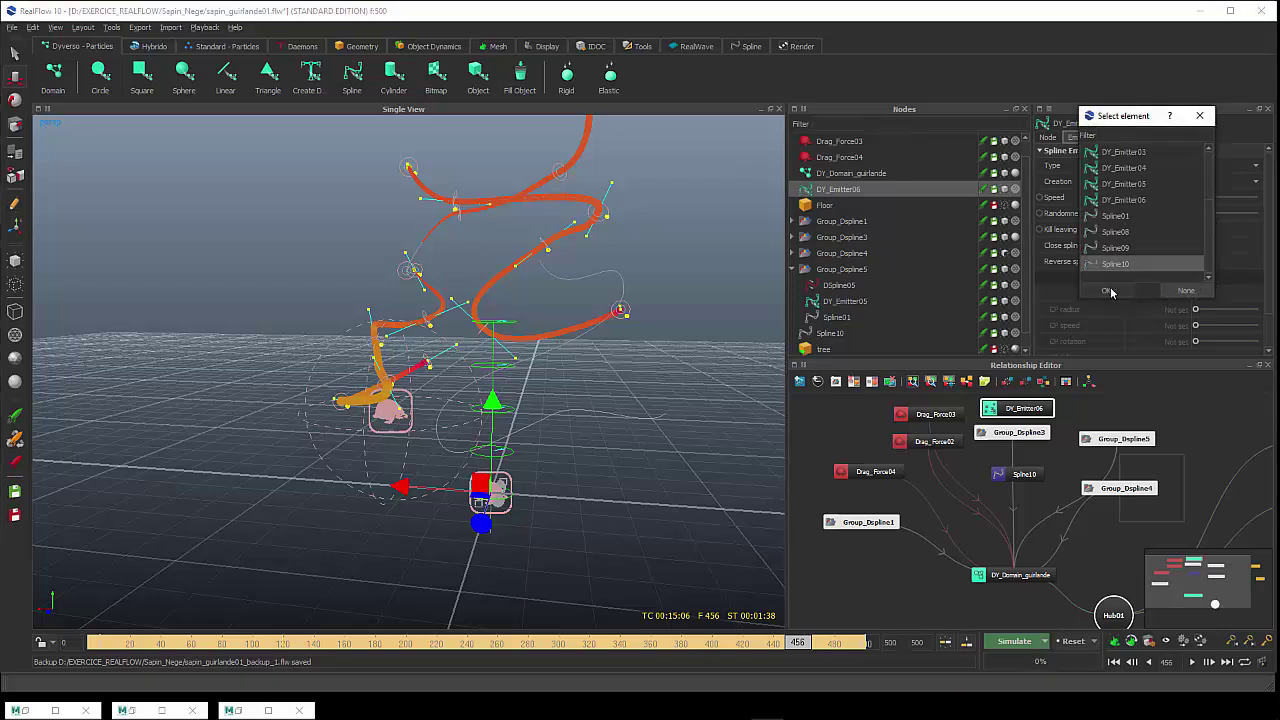
click(1108, 291)
alt+drag(608, 478, 561, 497)
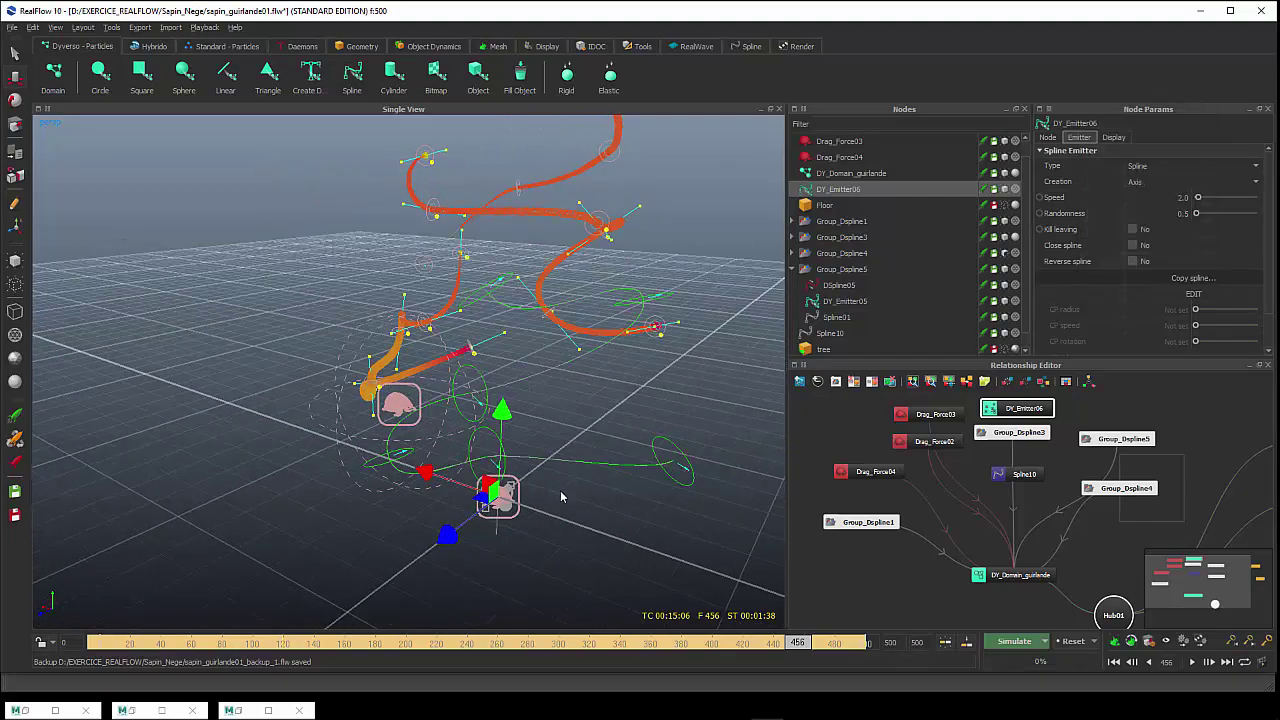
Add a DSpline daemon and copy the shape of Spline10 into it
click(316, 47)
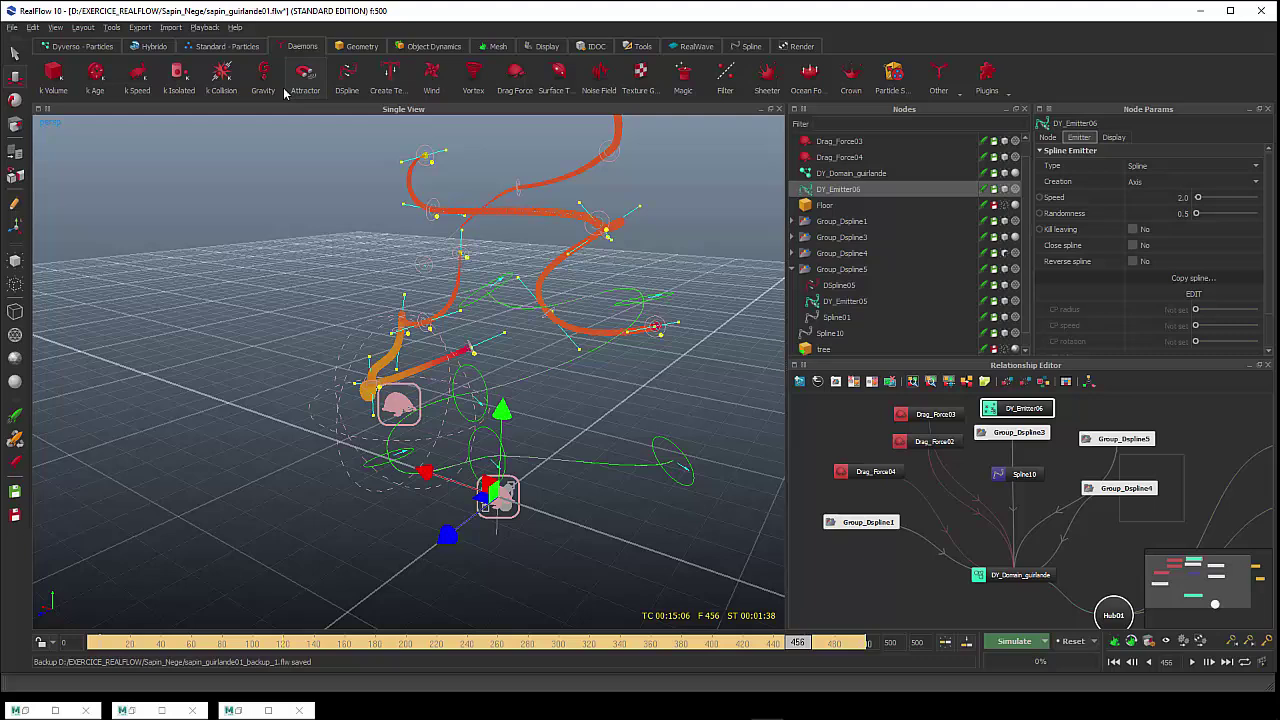
click(349, 80)
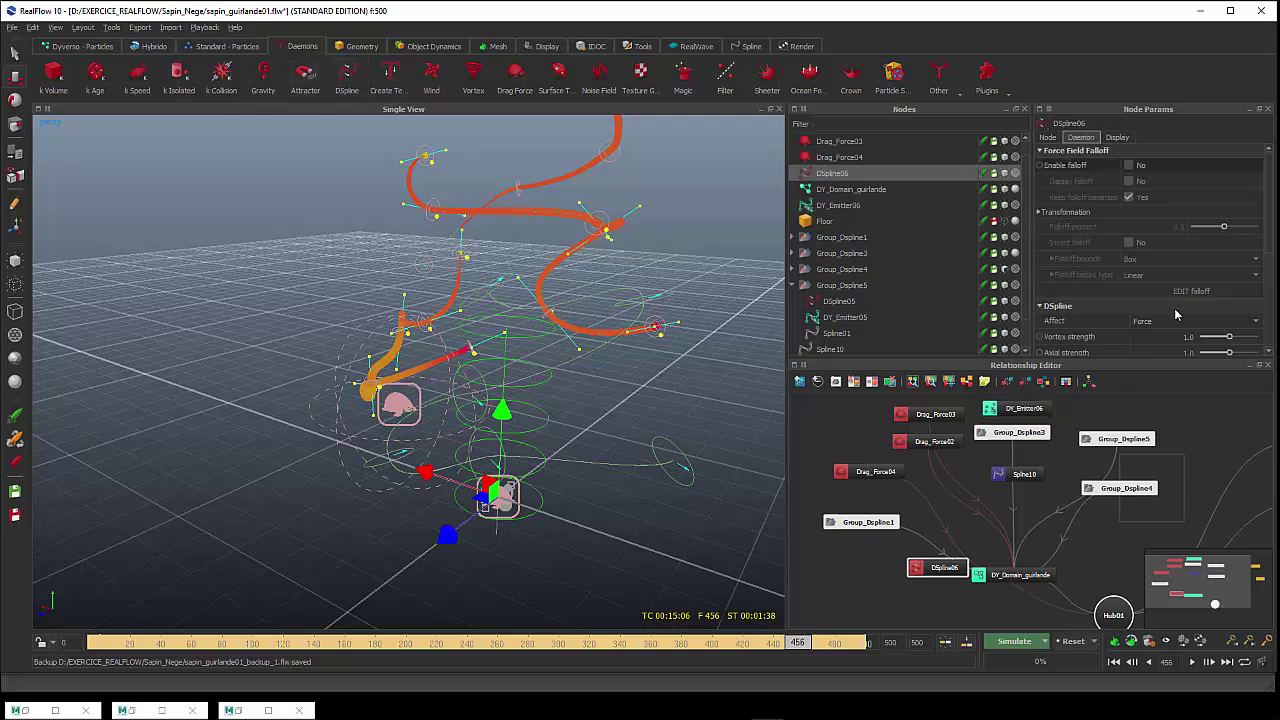
scroll(1179, 318, down, 3)
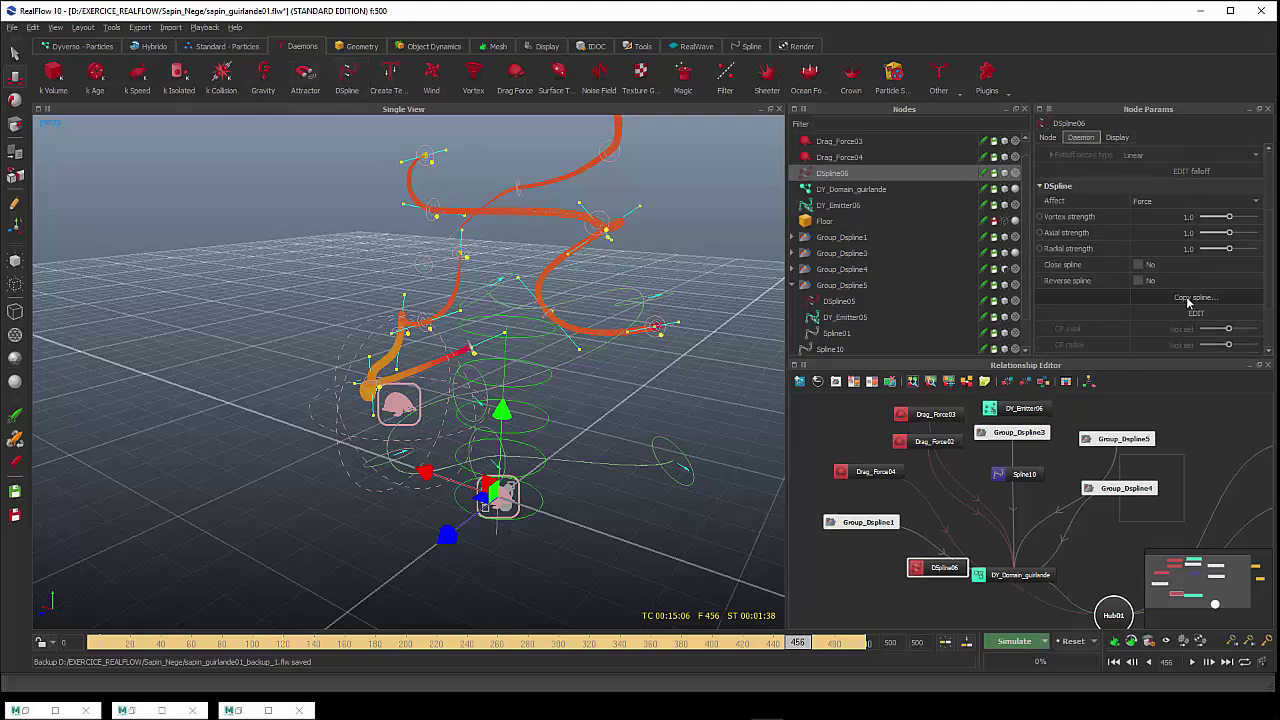
click(1190, 298)
scroll(1190, 287, down, 2)
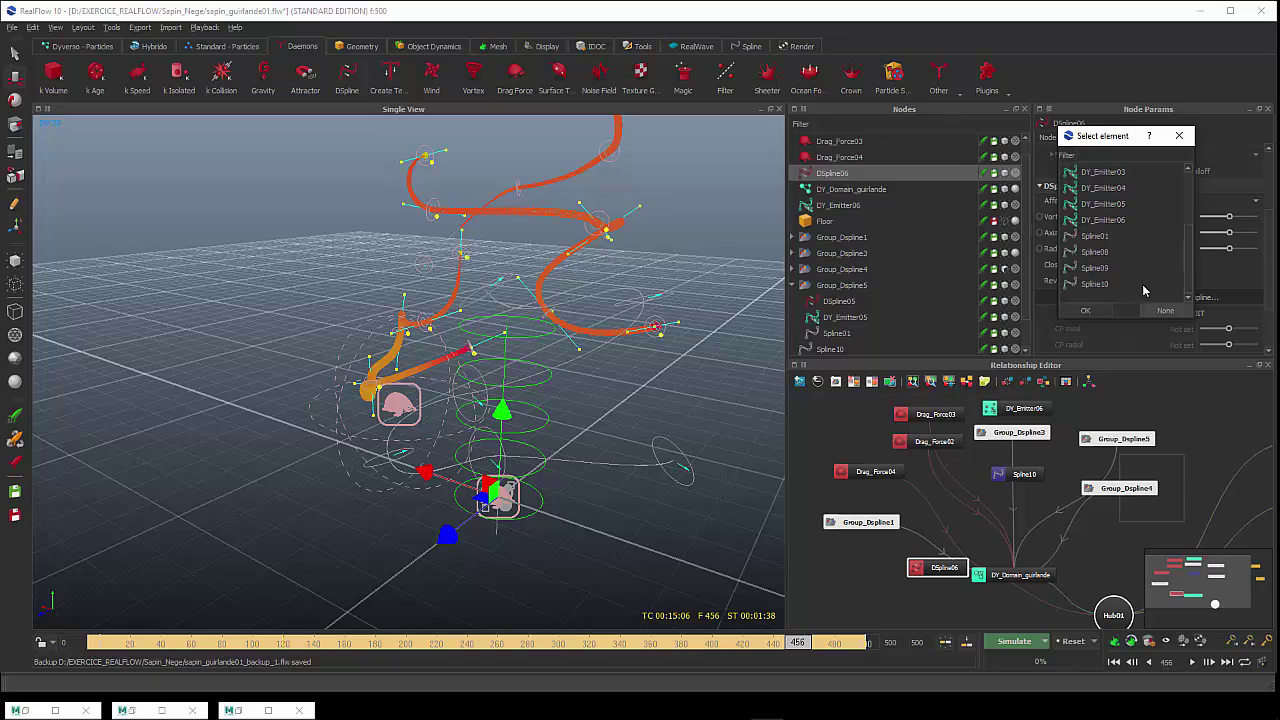
click(1100, 285)
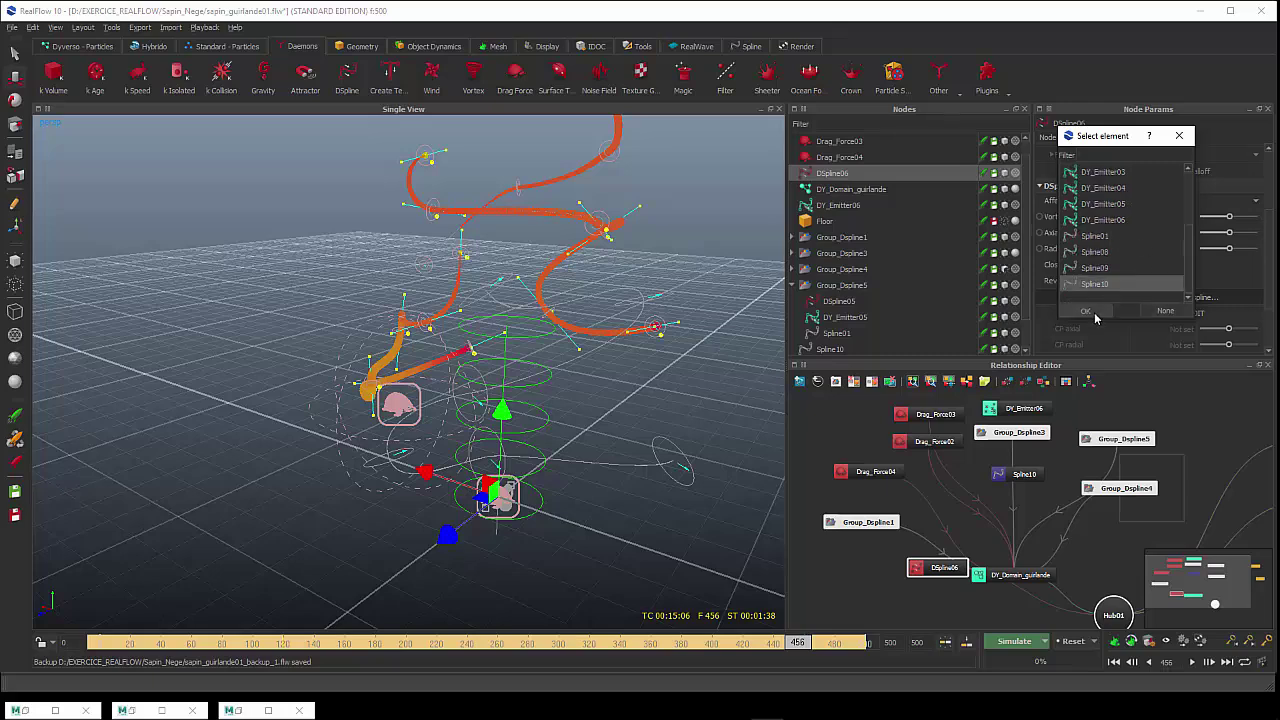
click(1086, 311)
alt+drag(600, 482, 740, 466)
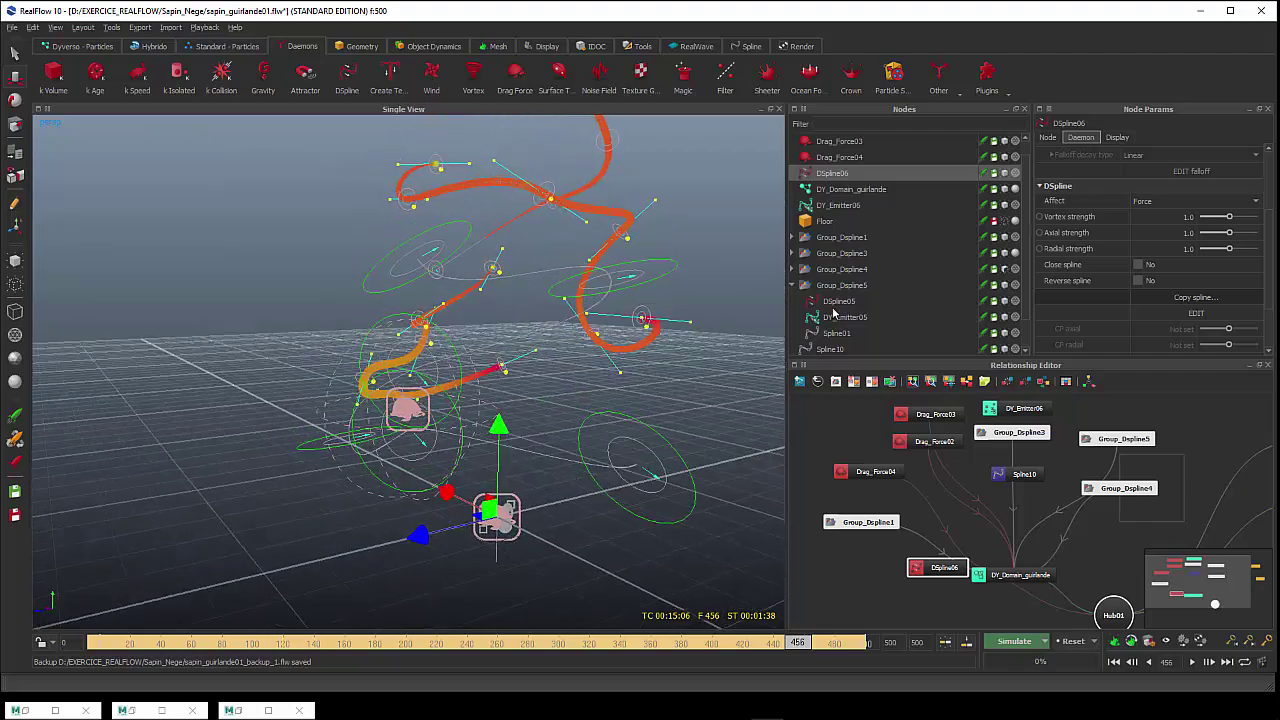
Examine Spline10, the new DSpline daemon and the new spline emitter along the shared path from several angles
click(819, 353)
scroll(819, 355, down, 1)
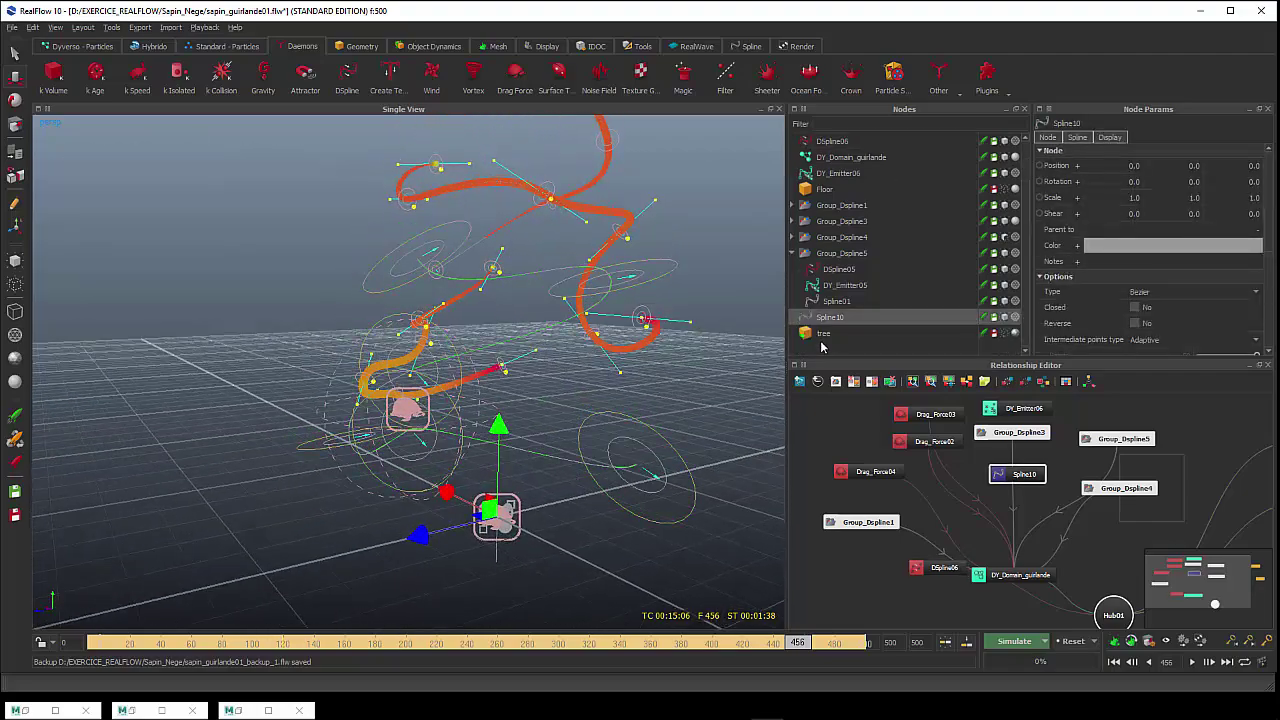
scroll(833, 314, up, 1)
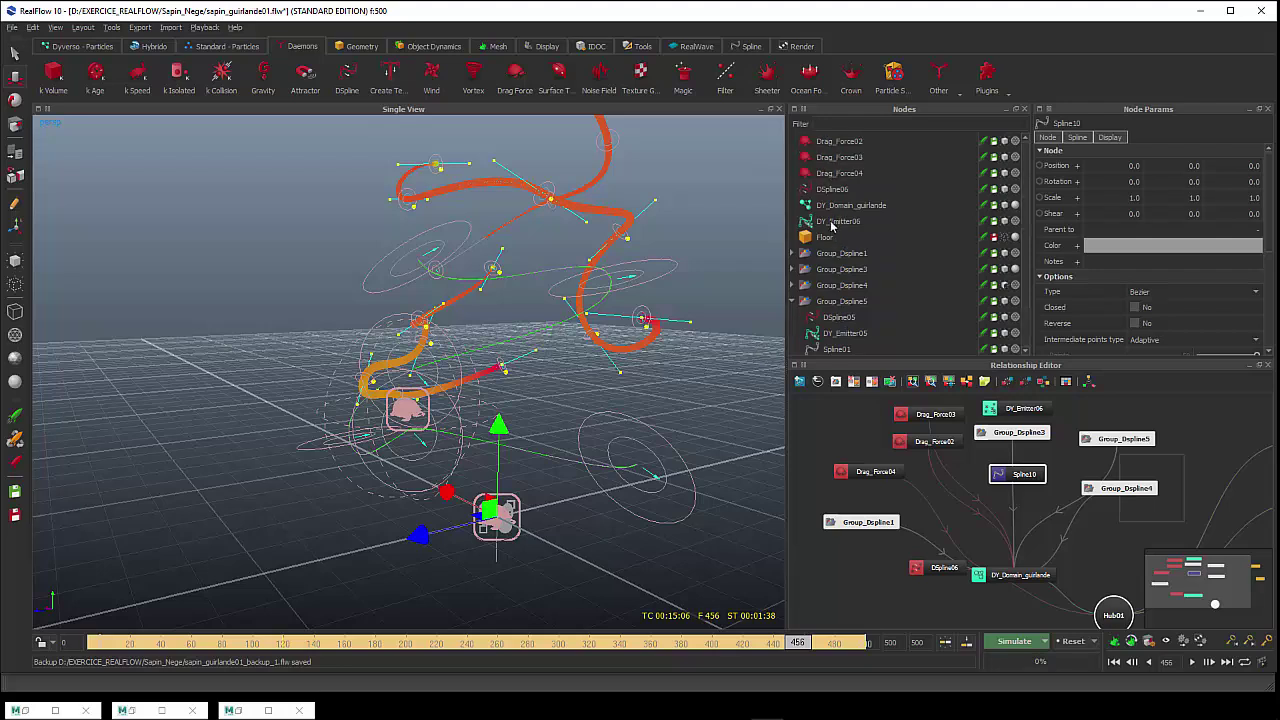
click(835, 192)
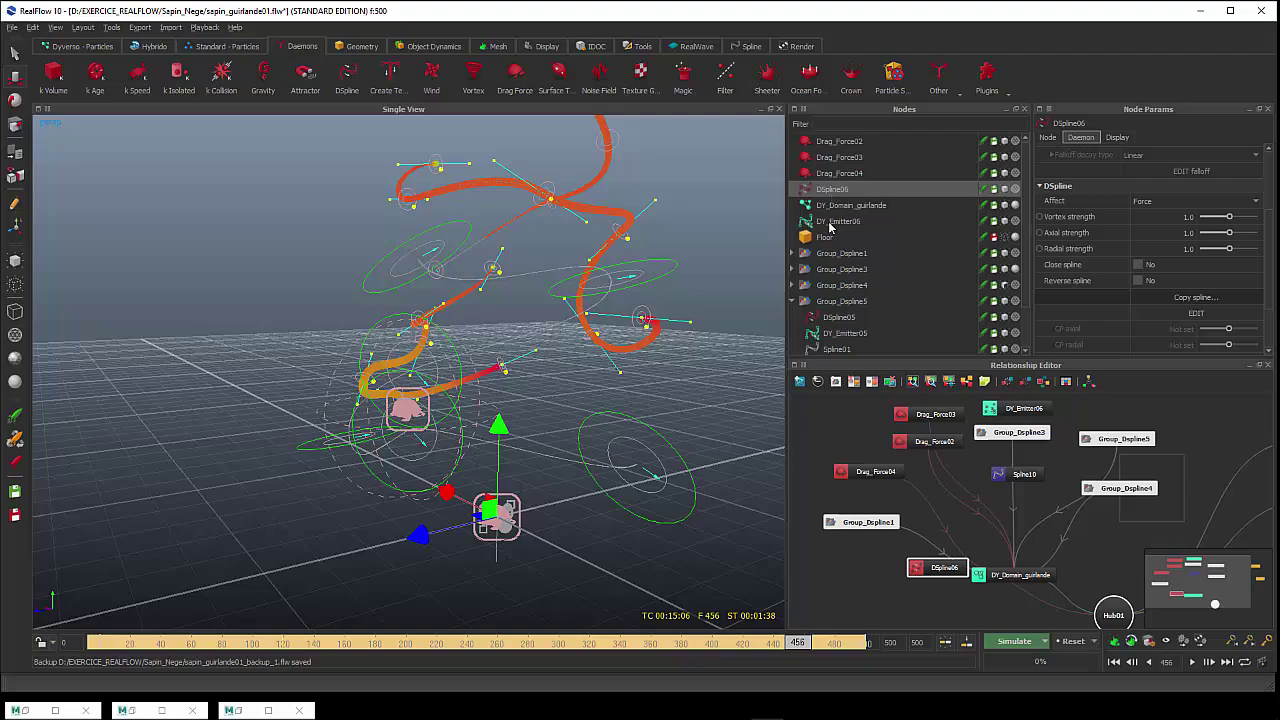
click(832, 224)
mouse_move(583, 402)
alt+mouse_down()
mouse_move(651, 391)
mouse_move(585, 427)
alt+mouse_up()
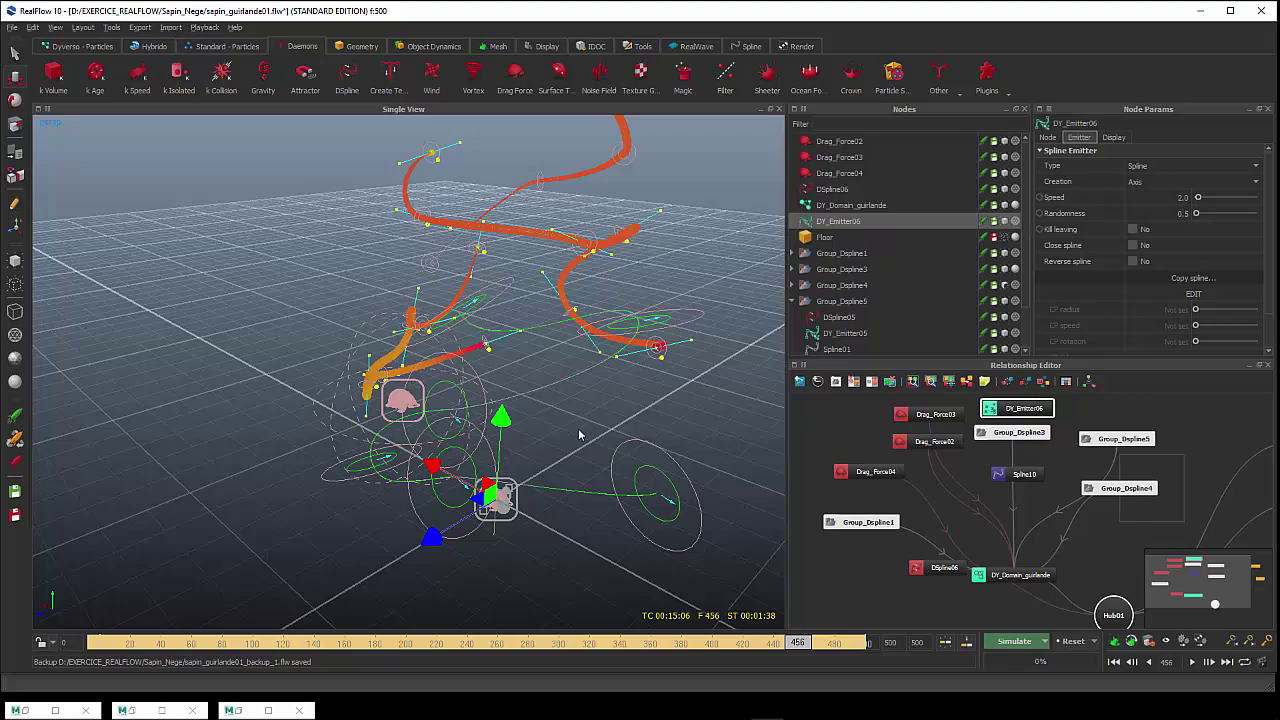
alt+drag(547, 418, 650, 392)
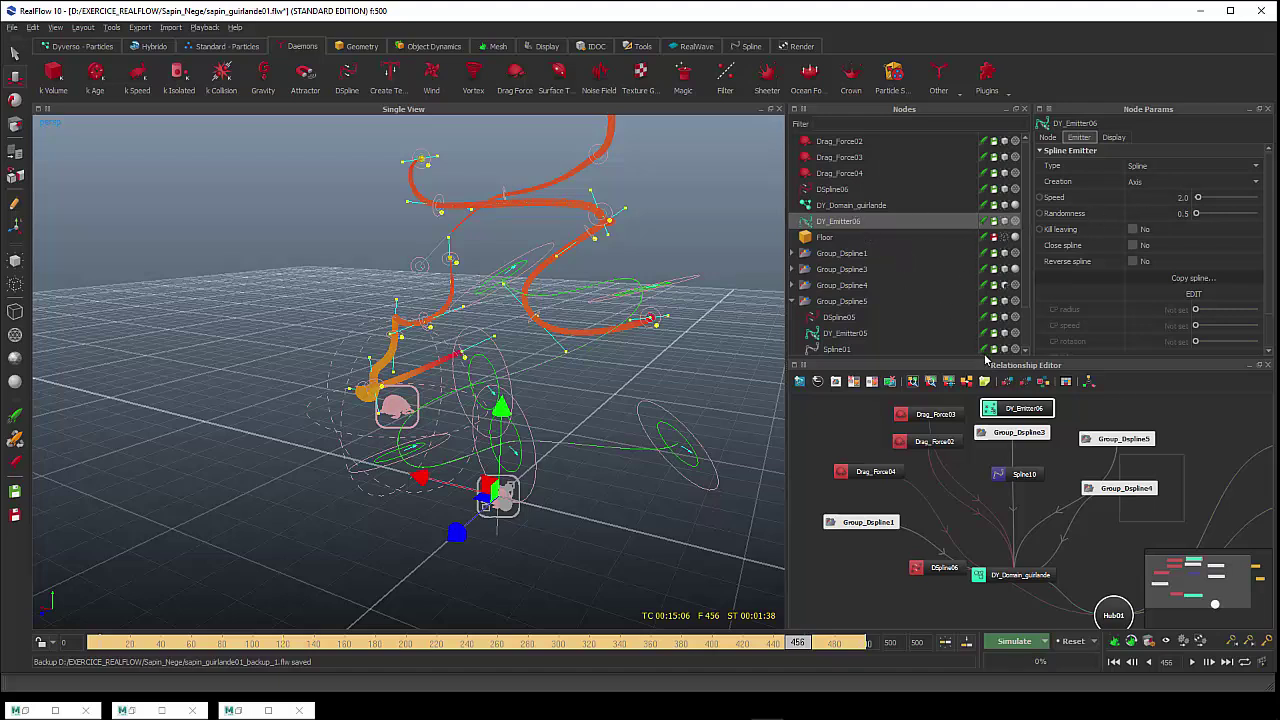
scroll(986, 350, down, 1)
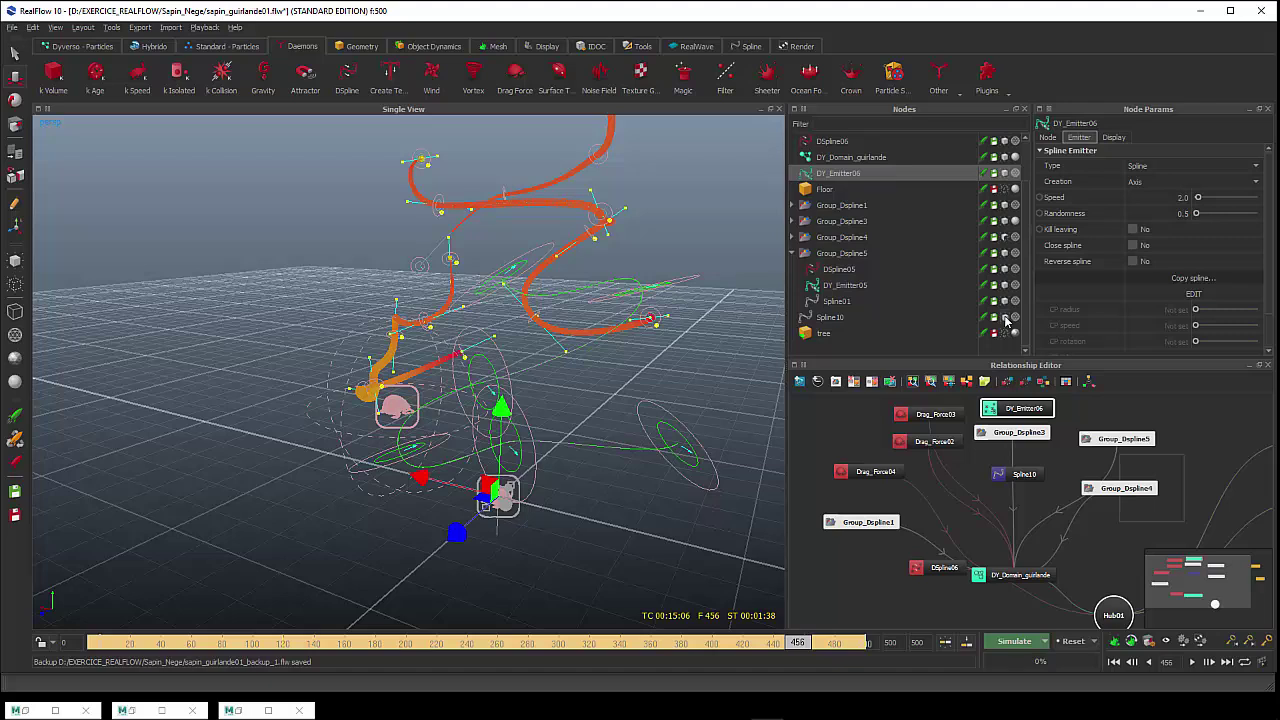
Select DY_Emitter06 and hide the DSpline06 daemon that overlaps it along the path
click(912, 333)
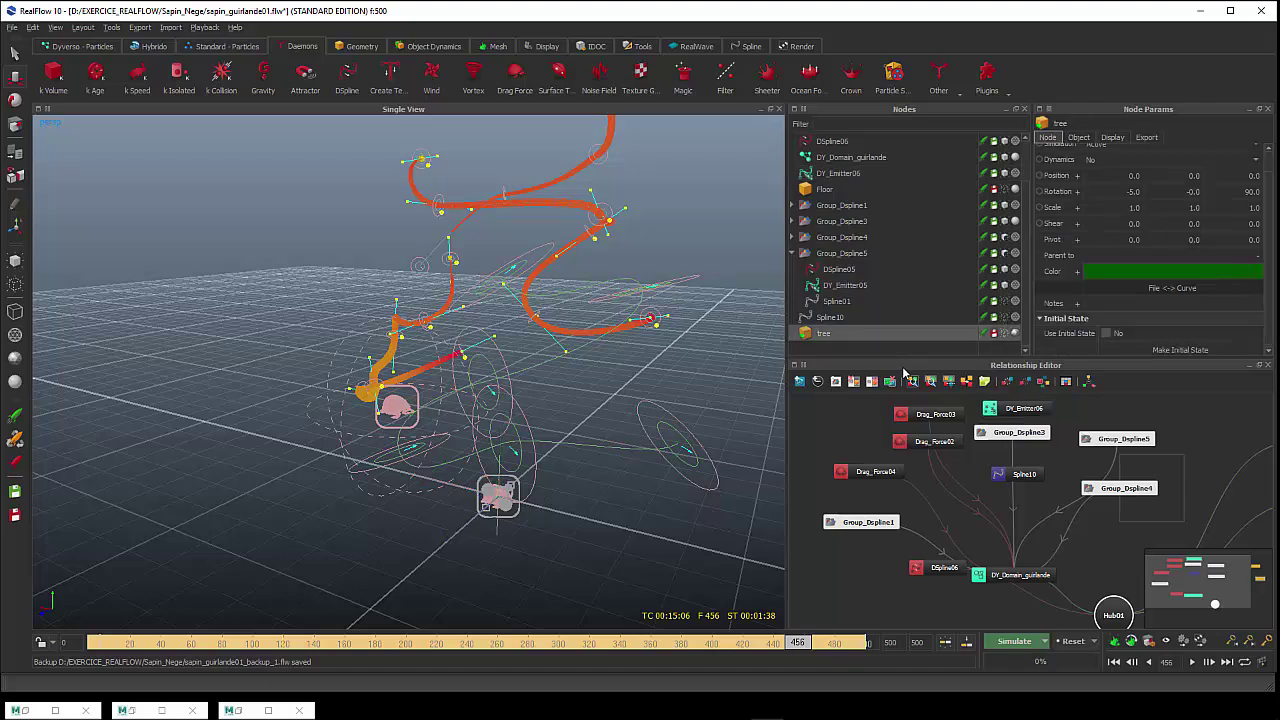
scroll(950, 335, up, 1)
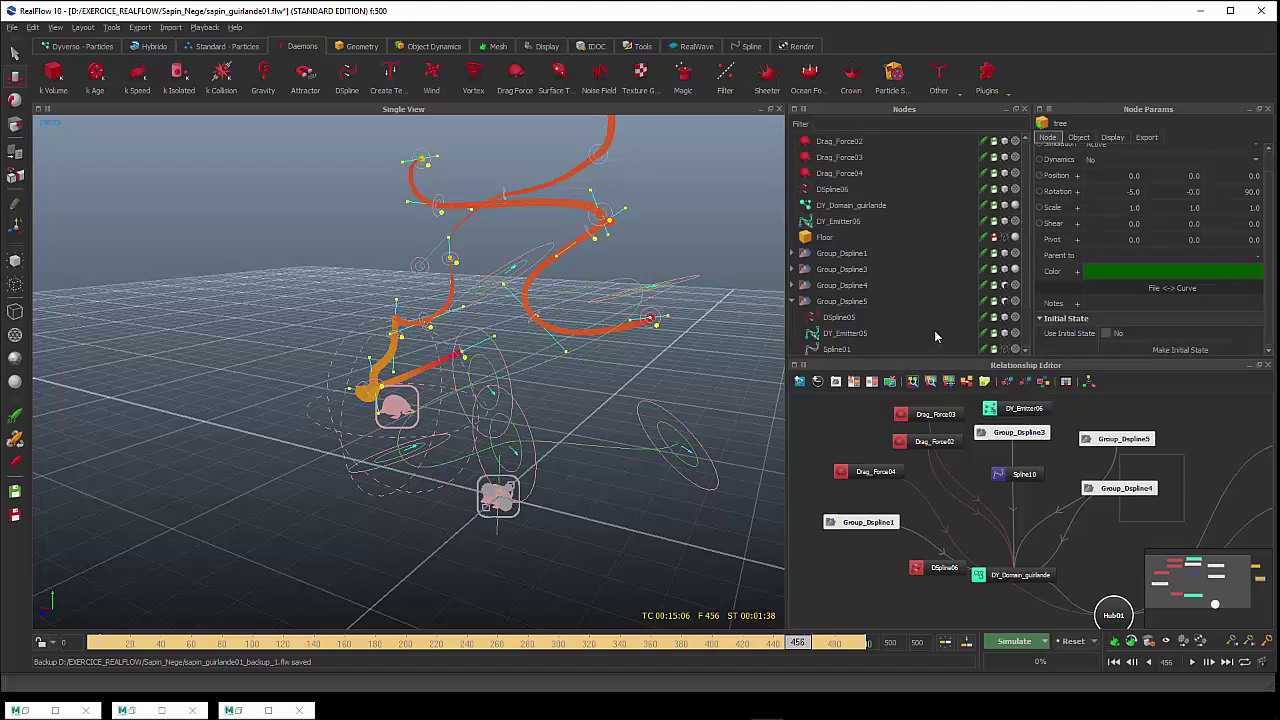
click(843, 221)
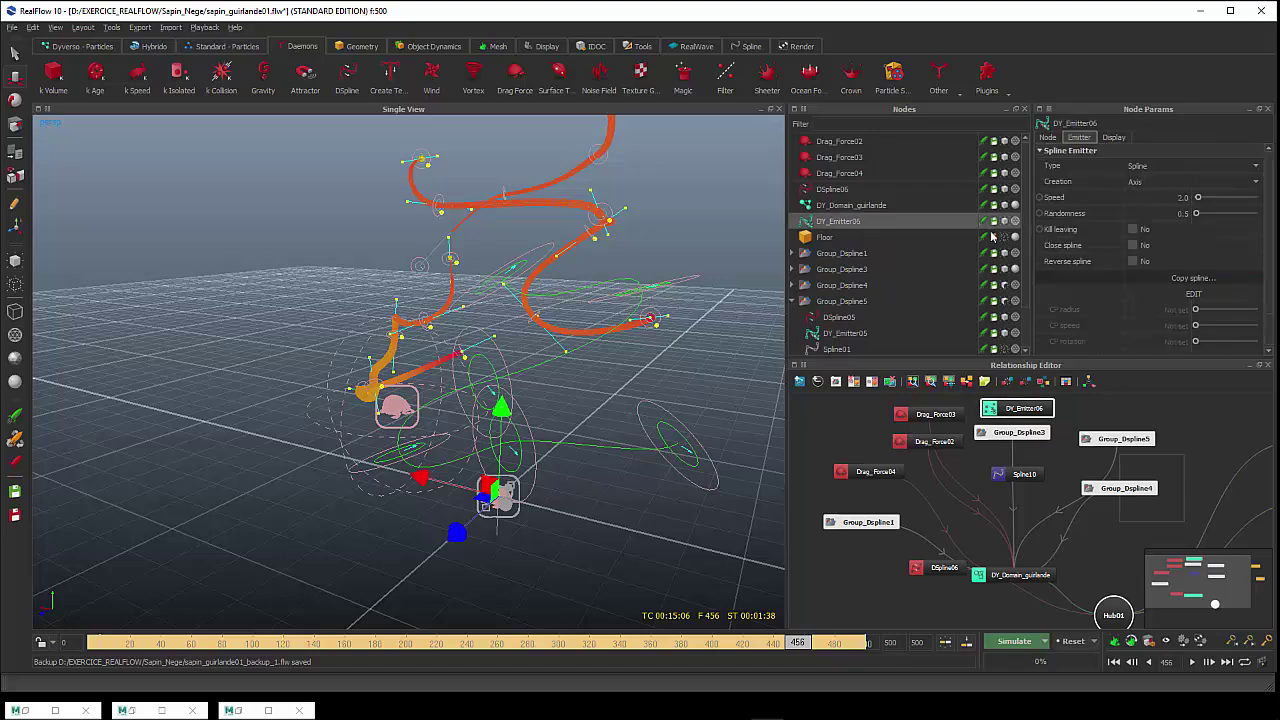
click(1005, 190)
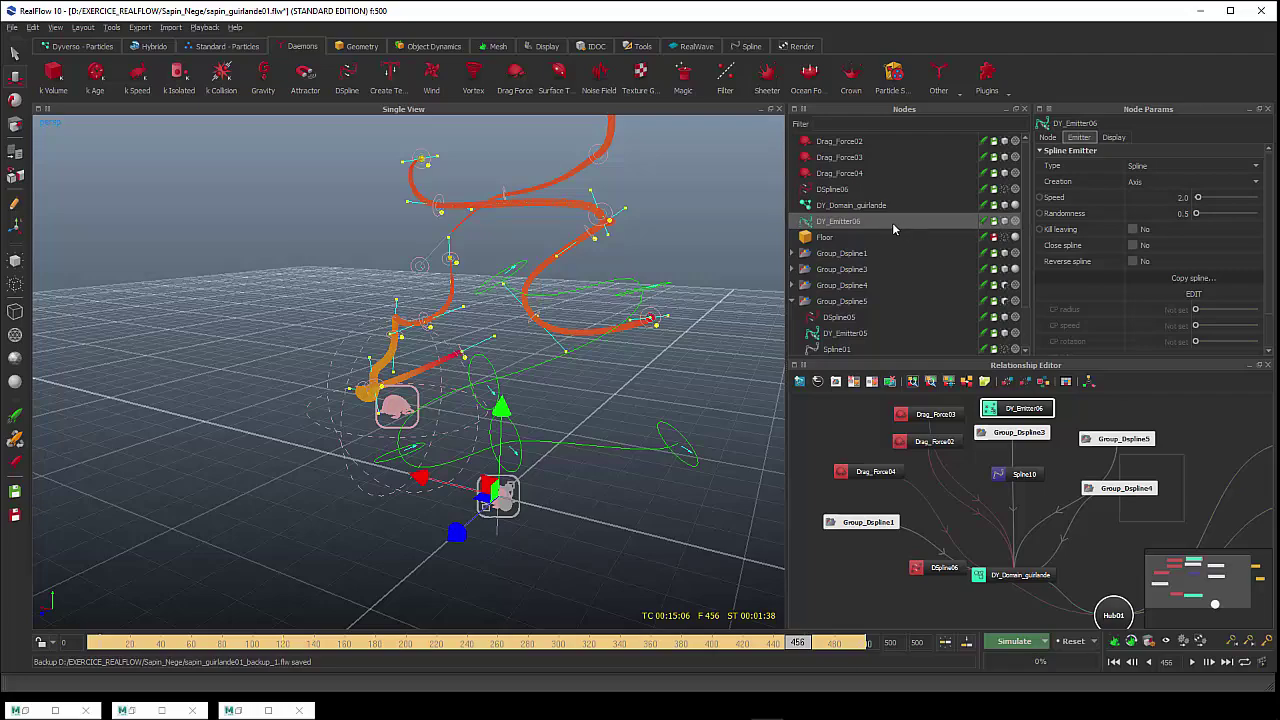
Set the CP radius of all six control points on the DY_Emitter06 spline to 0.1
click(15, 204)
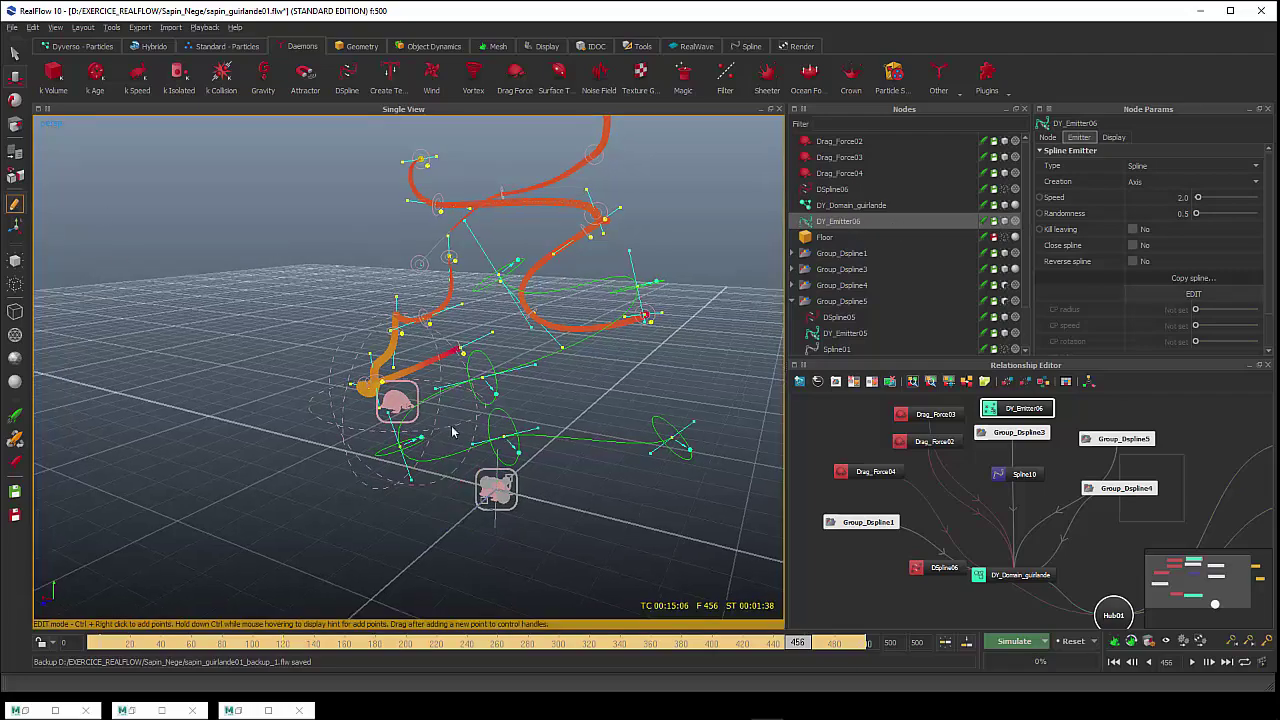
mouse_move(496, 450)
alt+mouse_down()
mouse_move(518, 455)
mouse_move(514, 443)
mouse_move(488, 448)
alt+mouse_up()
click(530, 294)
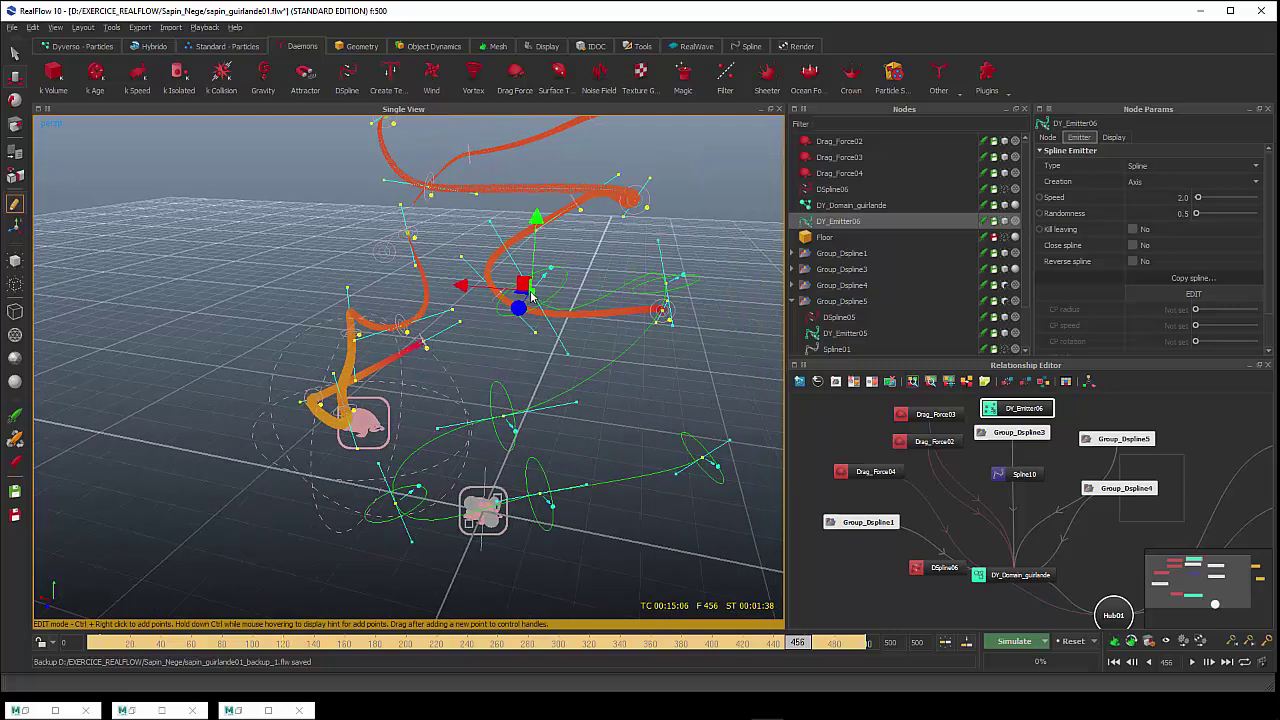
shift+click(667, 287)
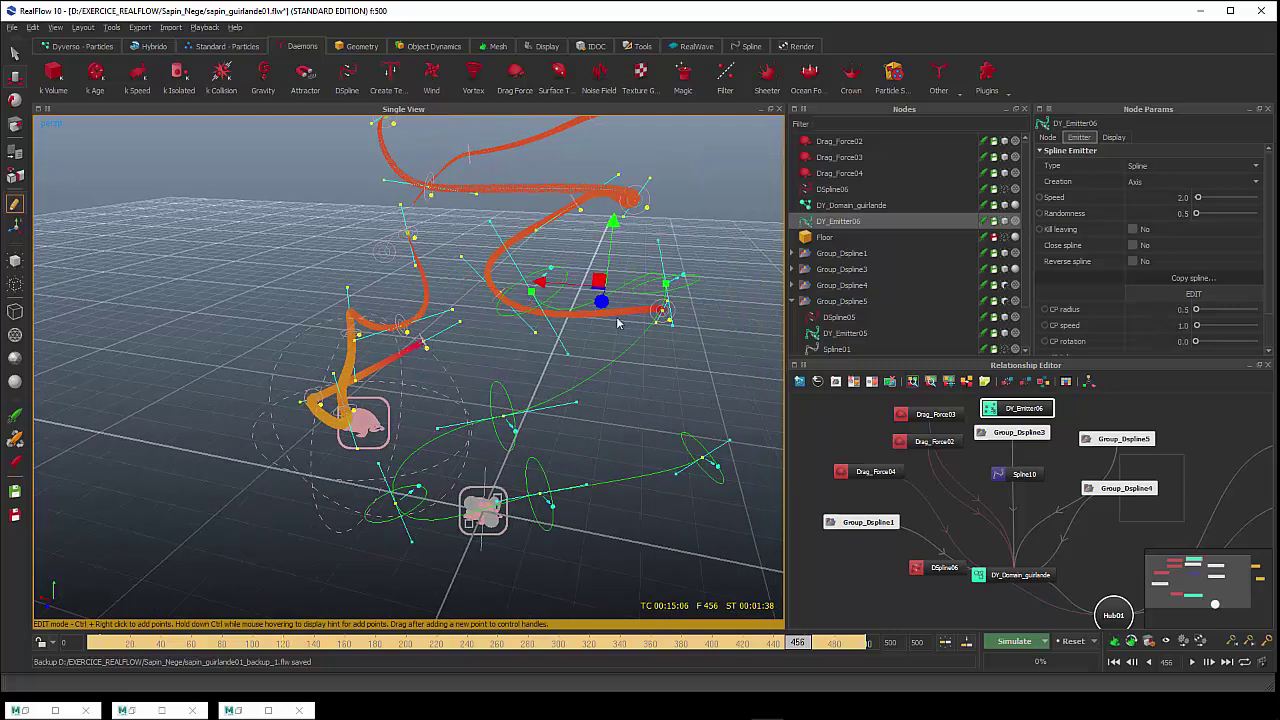
shift+click(505, 418)
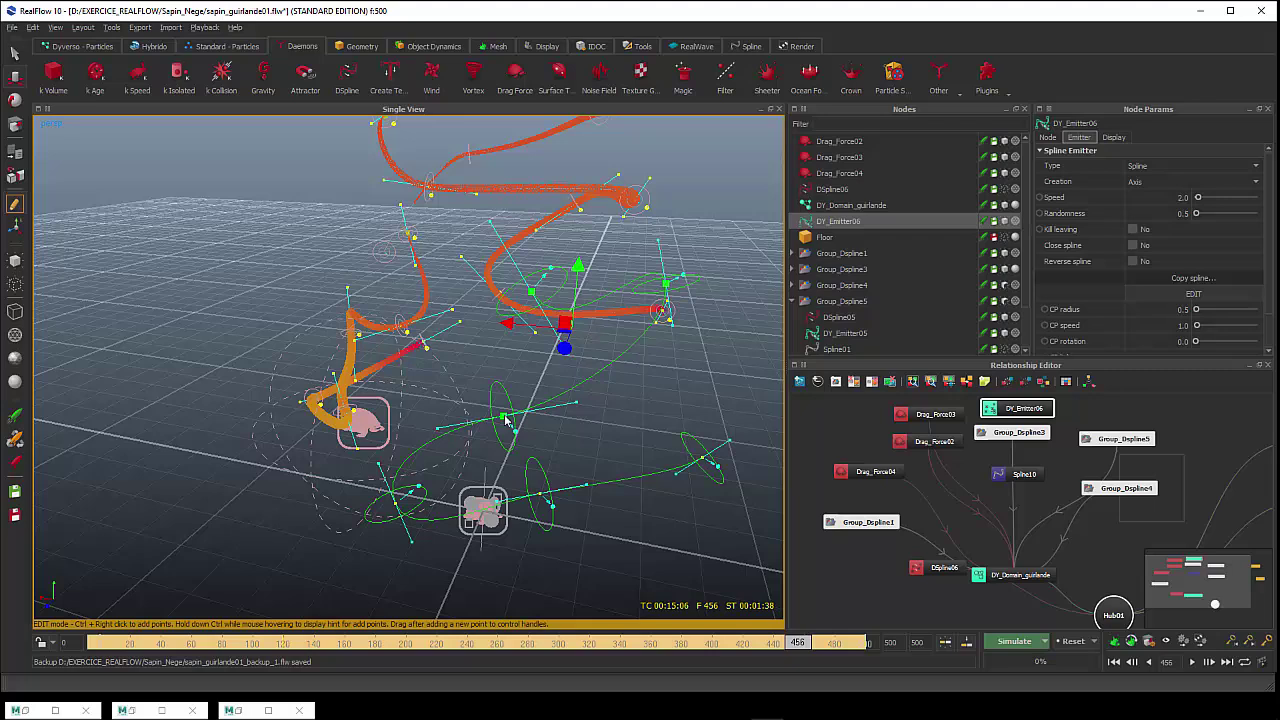
shift+click(395, 506)
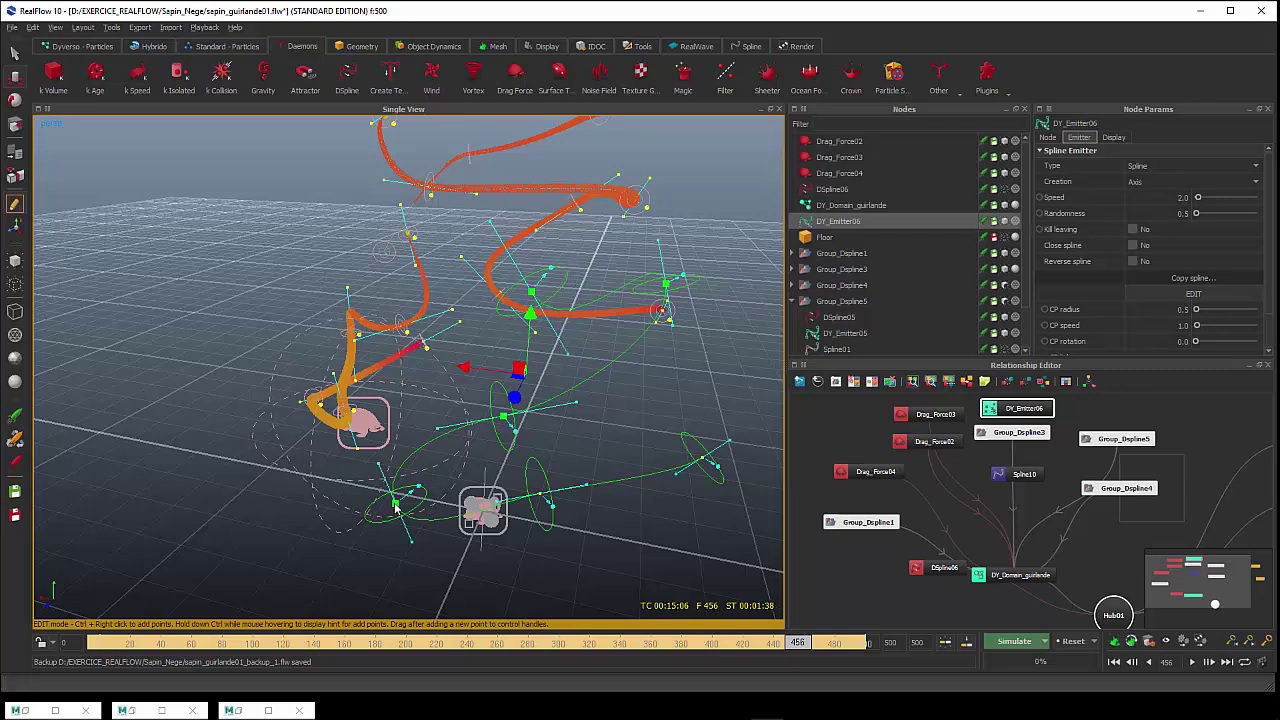
shift+click(540, 496)
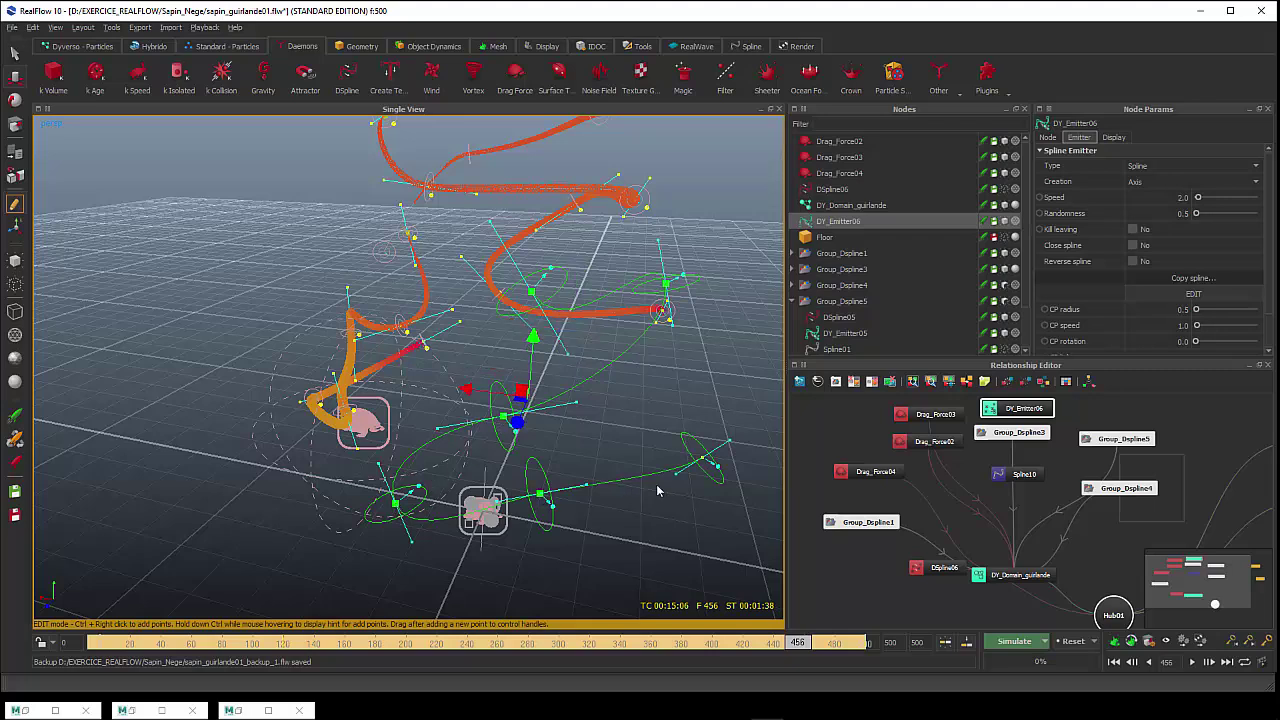
shift+click(703, 461)
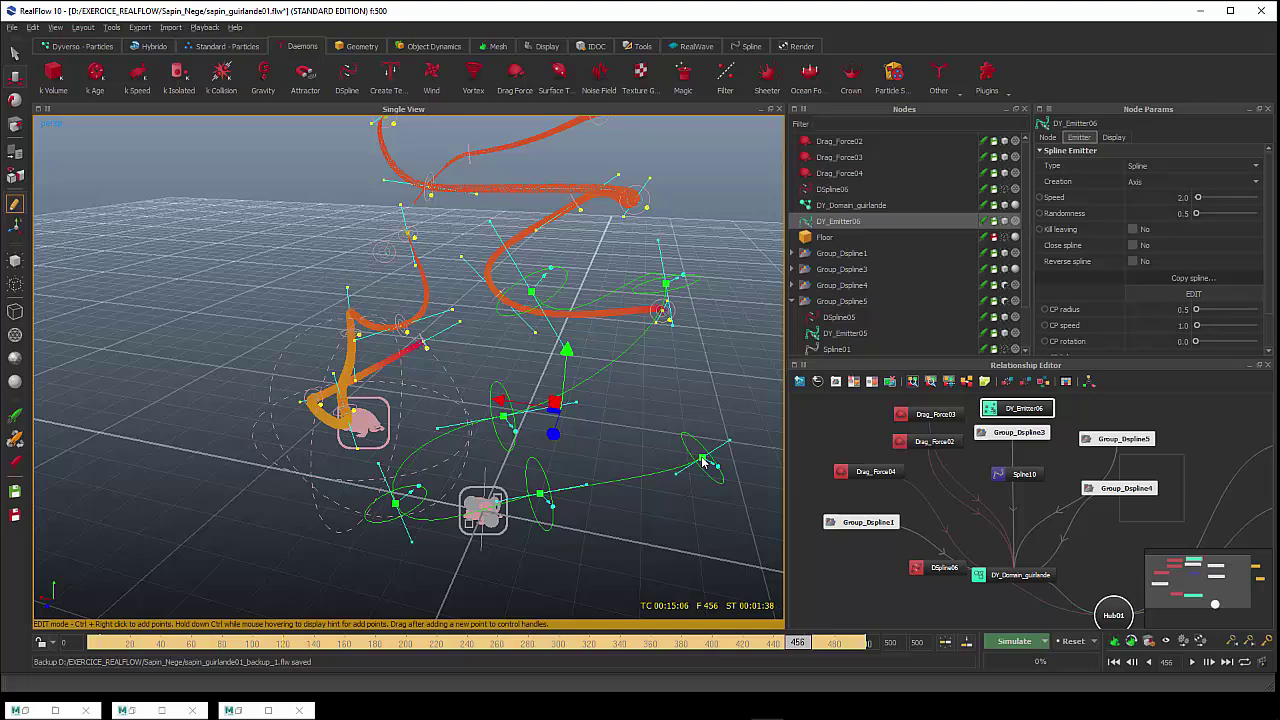
double_click(1182, 309)
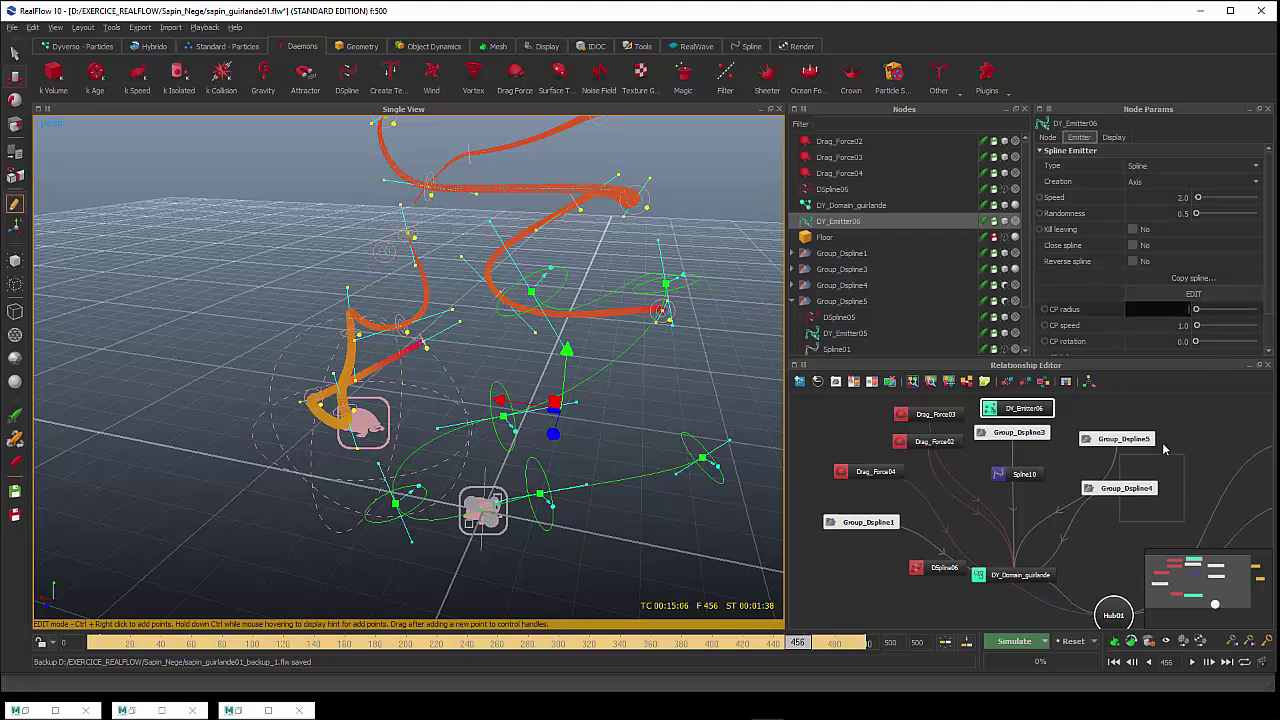
key(Return)
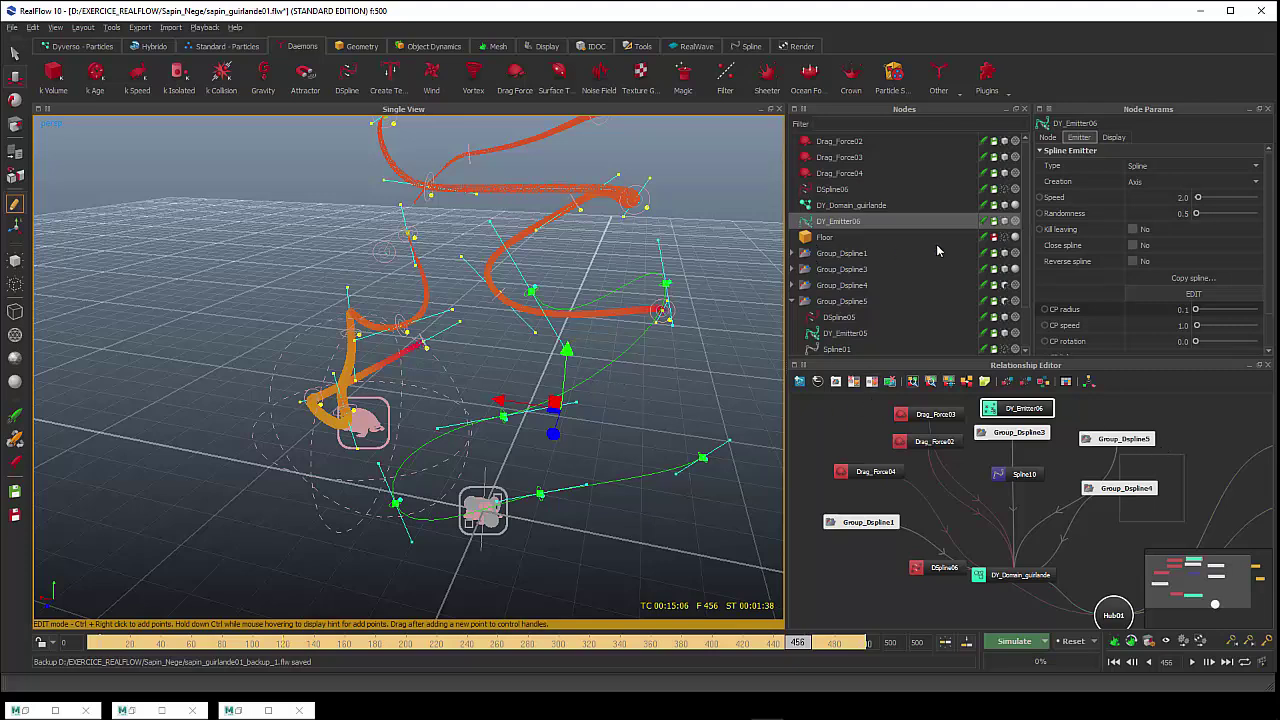
click(14, 206)
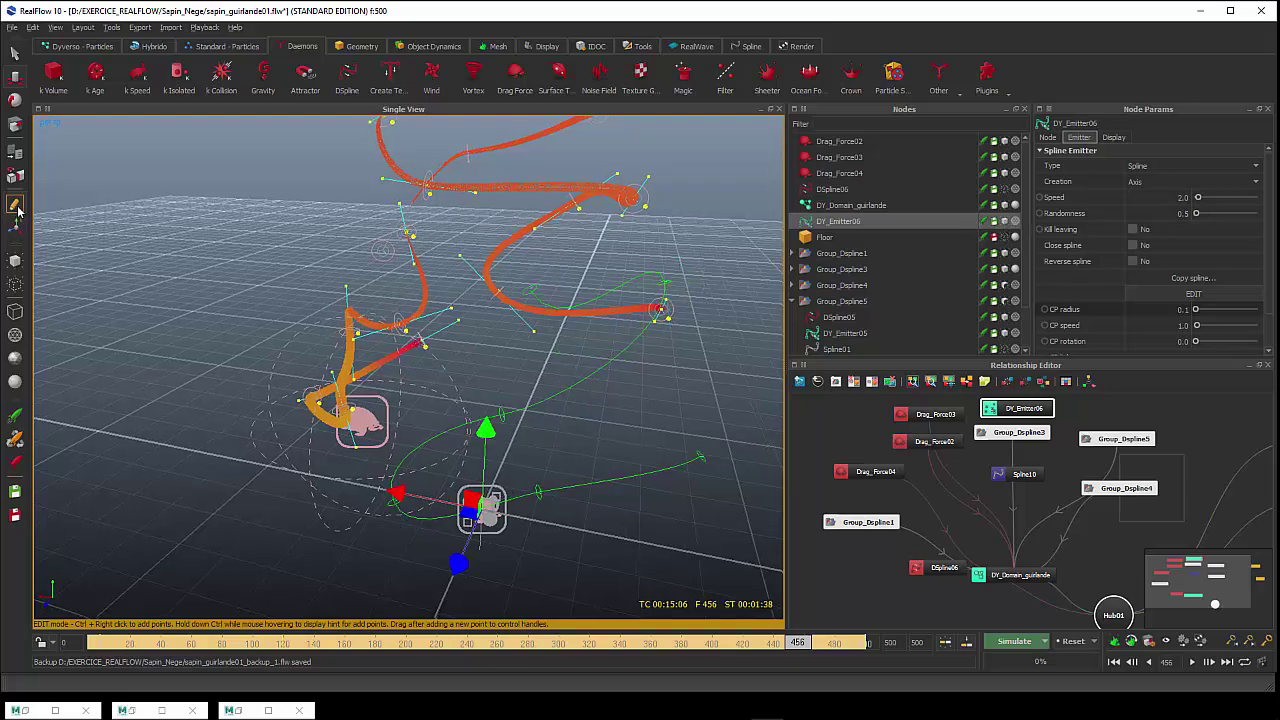
Hide DY_Emitter06, show the DSpline06 daemon again and select it
click(1005, 222)
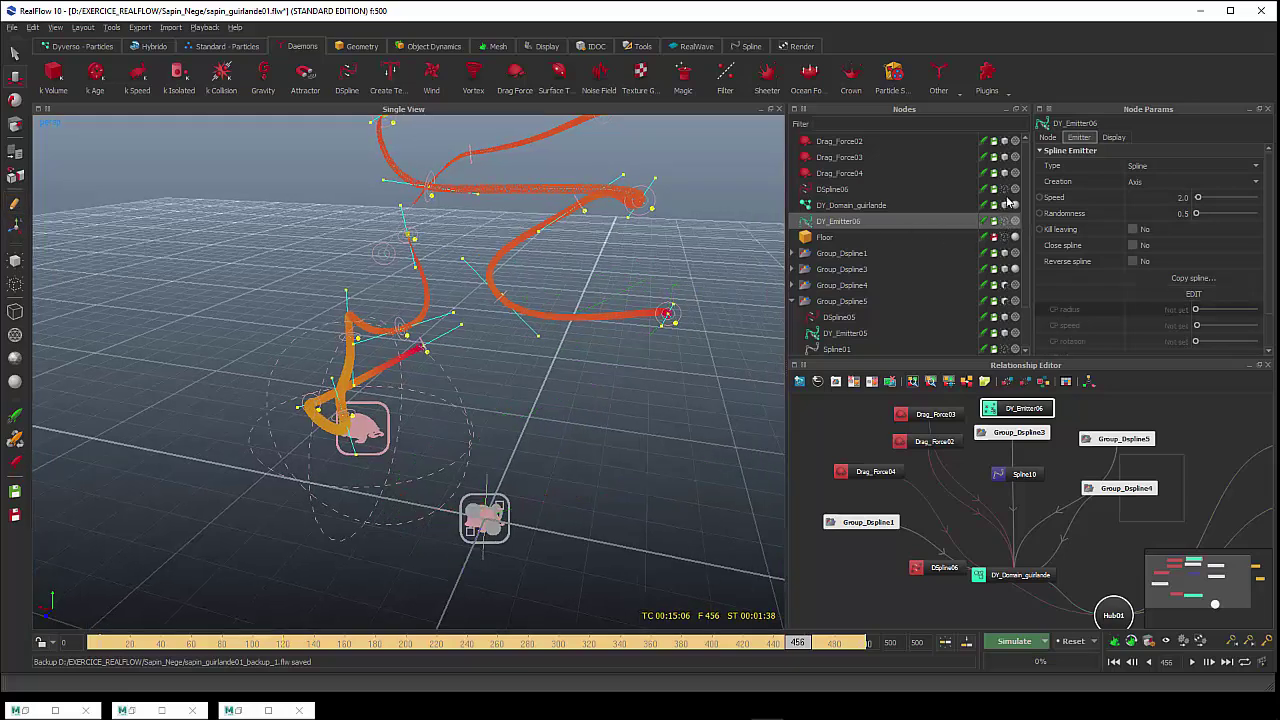
click(1005, 189)
click(860, 189)
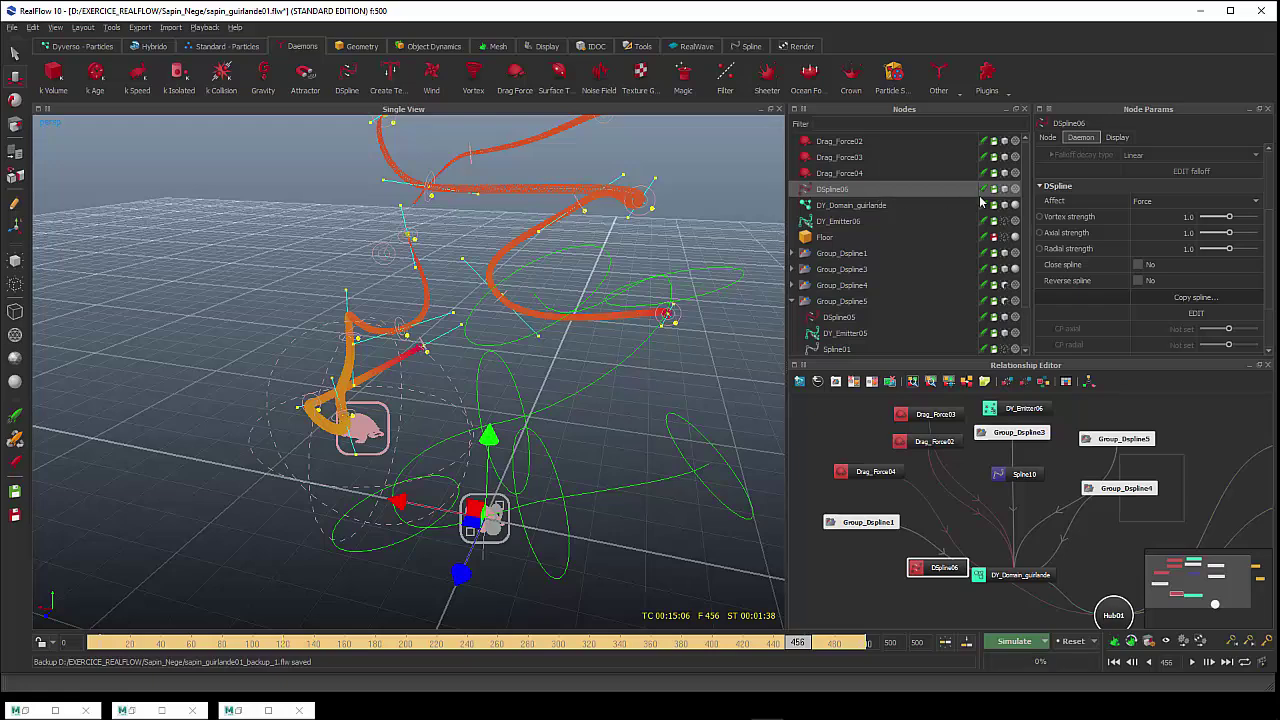
Set the CP radius of all six control points on the DSpline06 daemon to 0.2
click(15, 205)
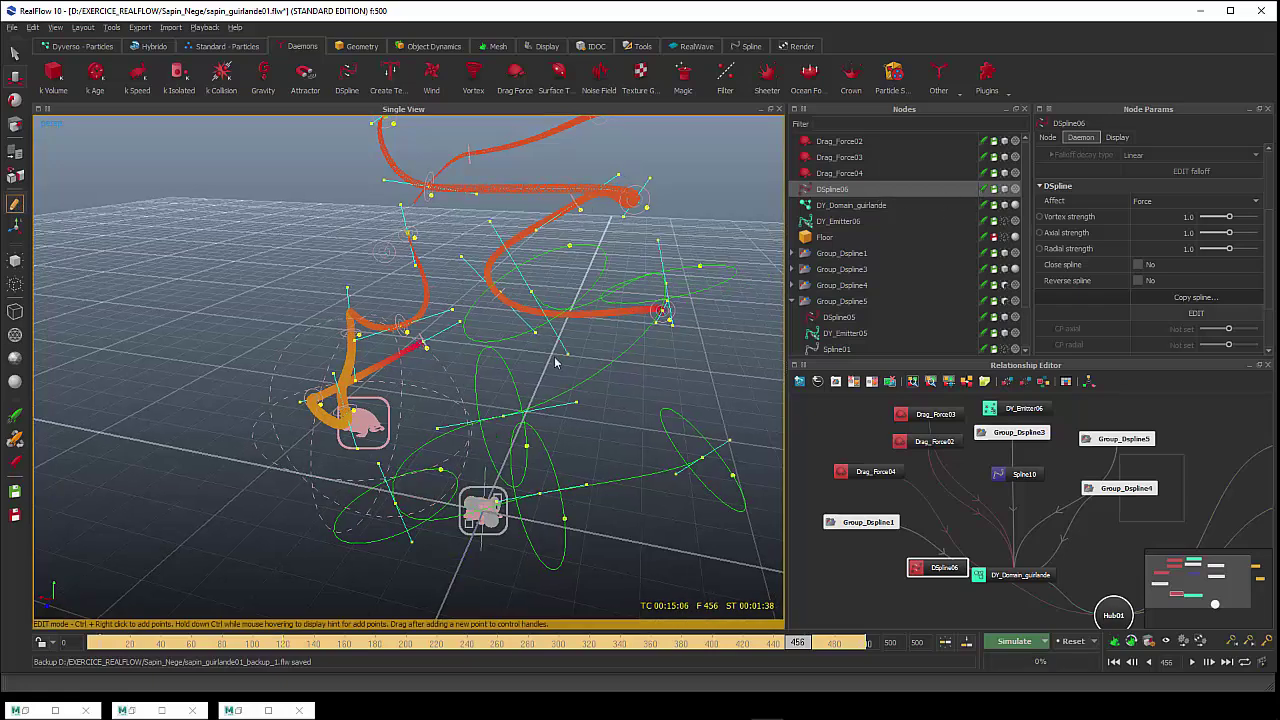
click(532, 296)
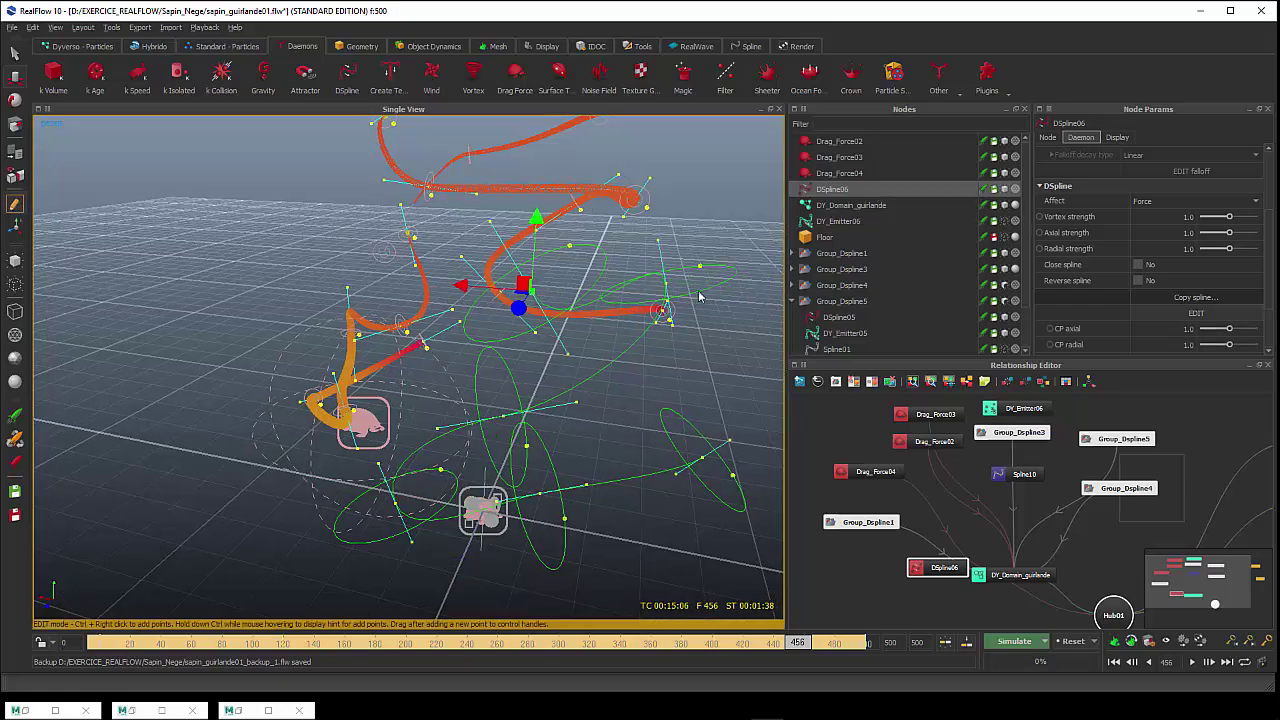
click(667, 290)
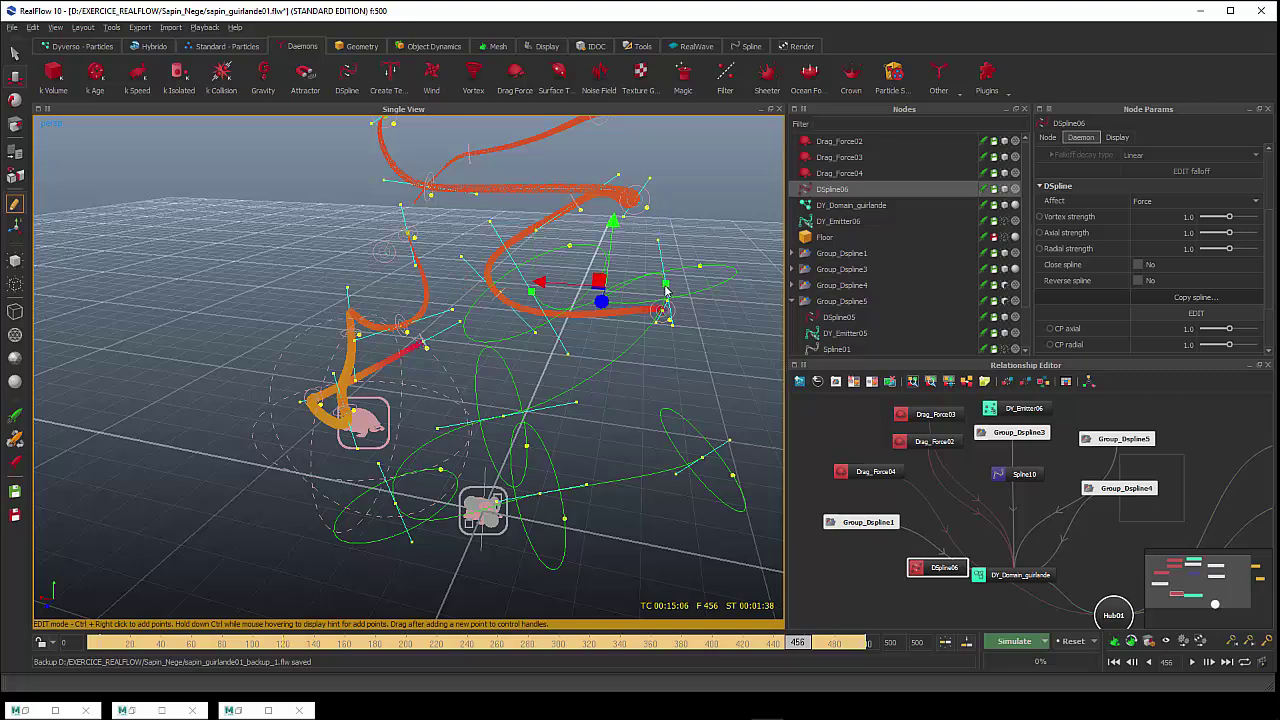
click(503, 417)
click(396, 506)
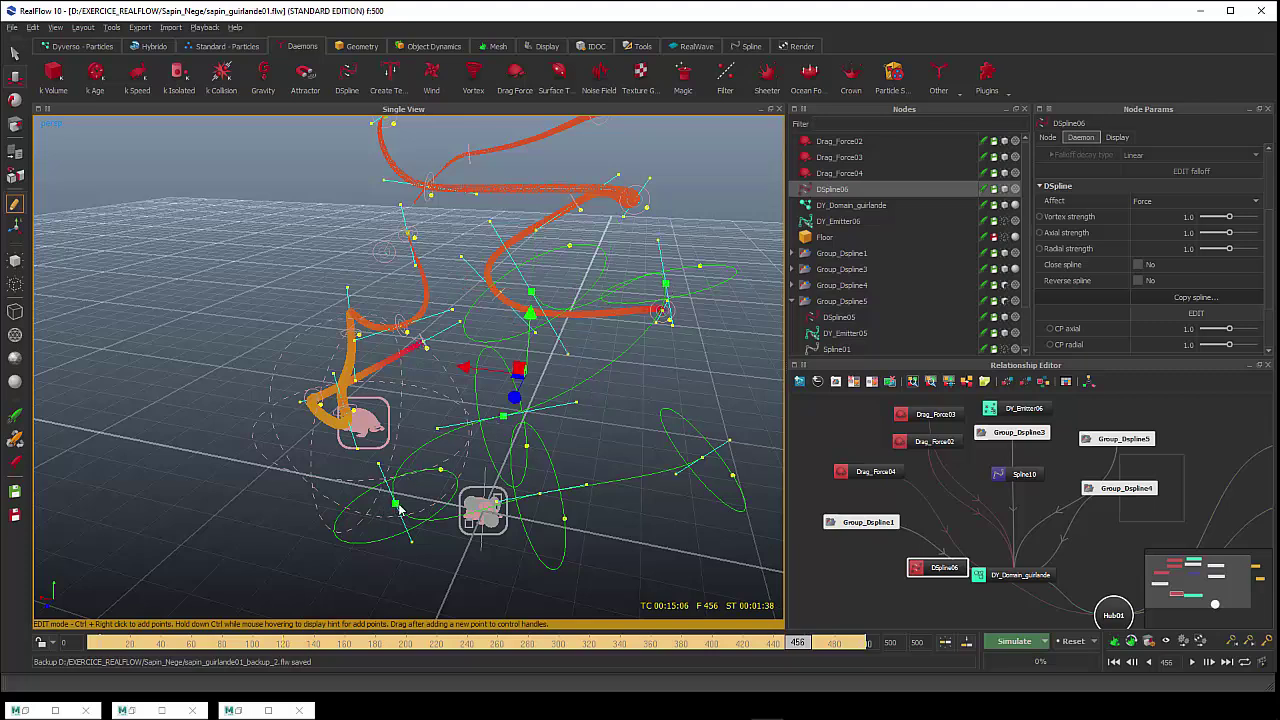
click(540, 495)
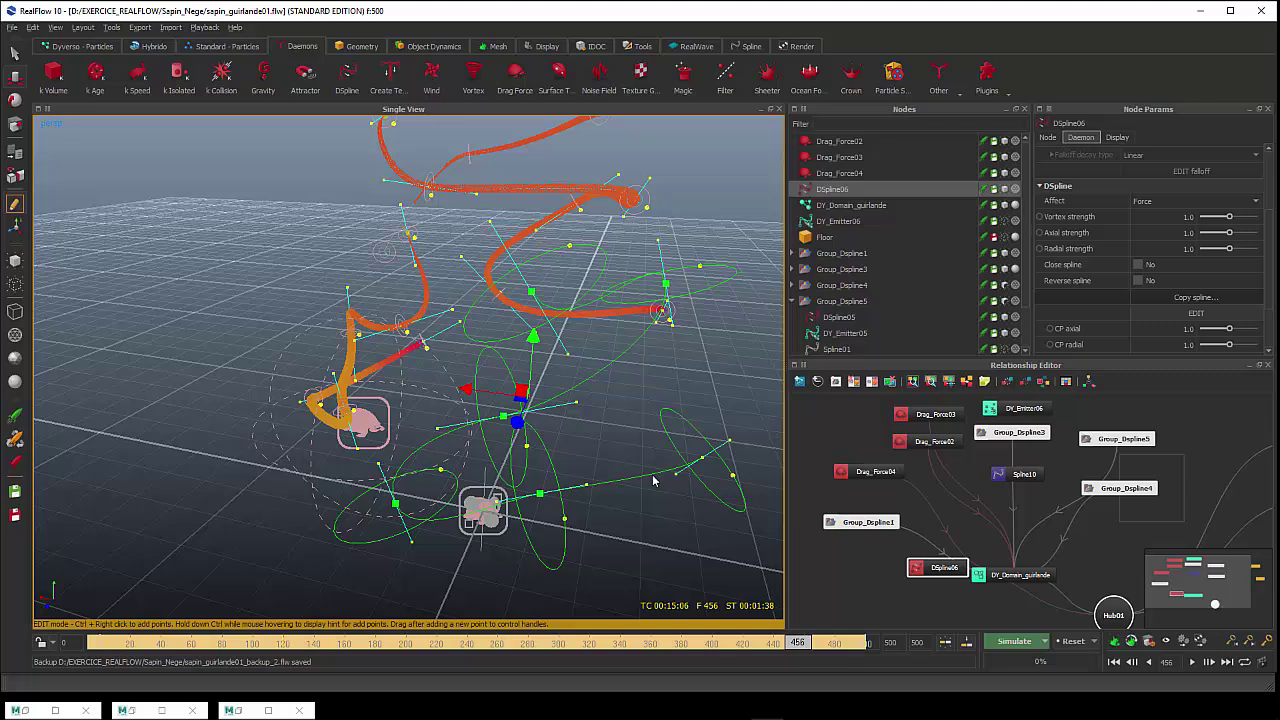
click(702, 460)
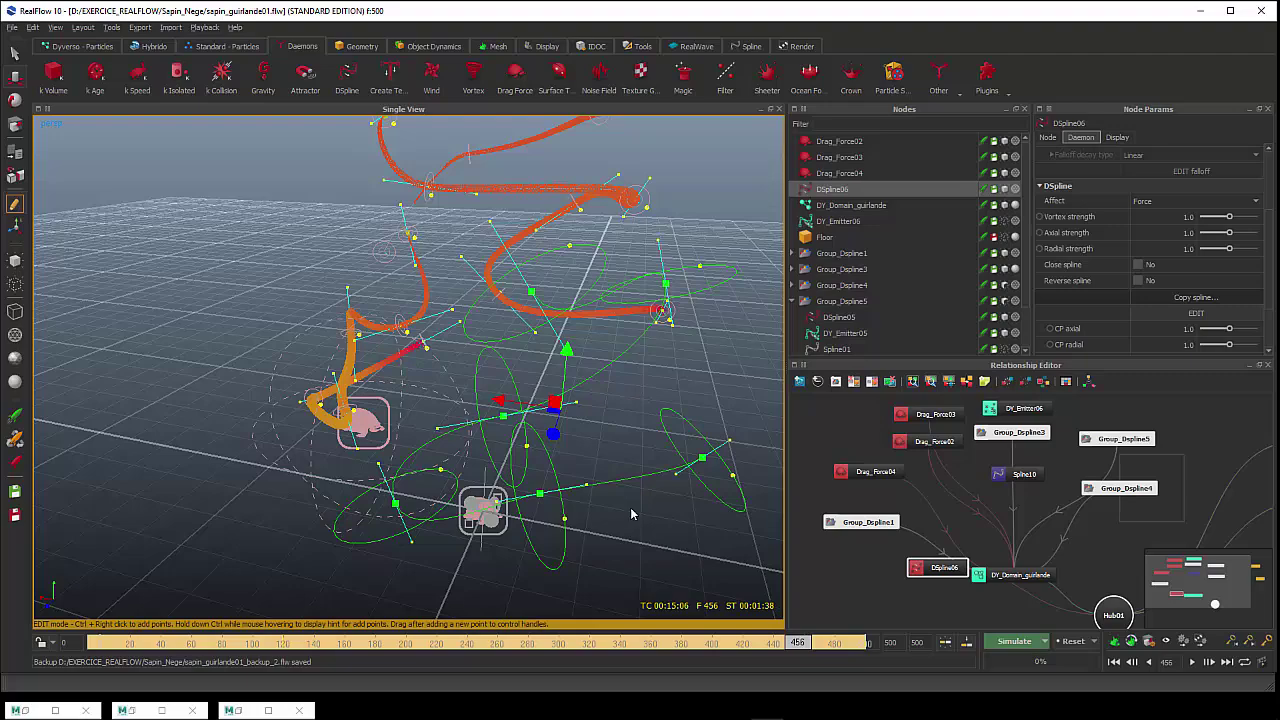
mouse_move(659, 410)
alt+mouse_down()
mouse_move(640, 400)
mouse_move(663, 413)
alt+mouse_up()
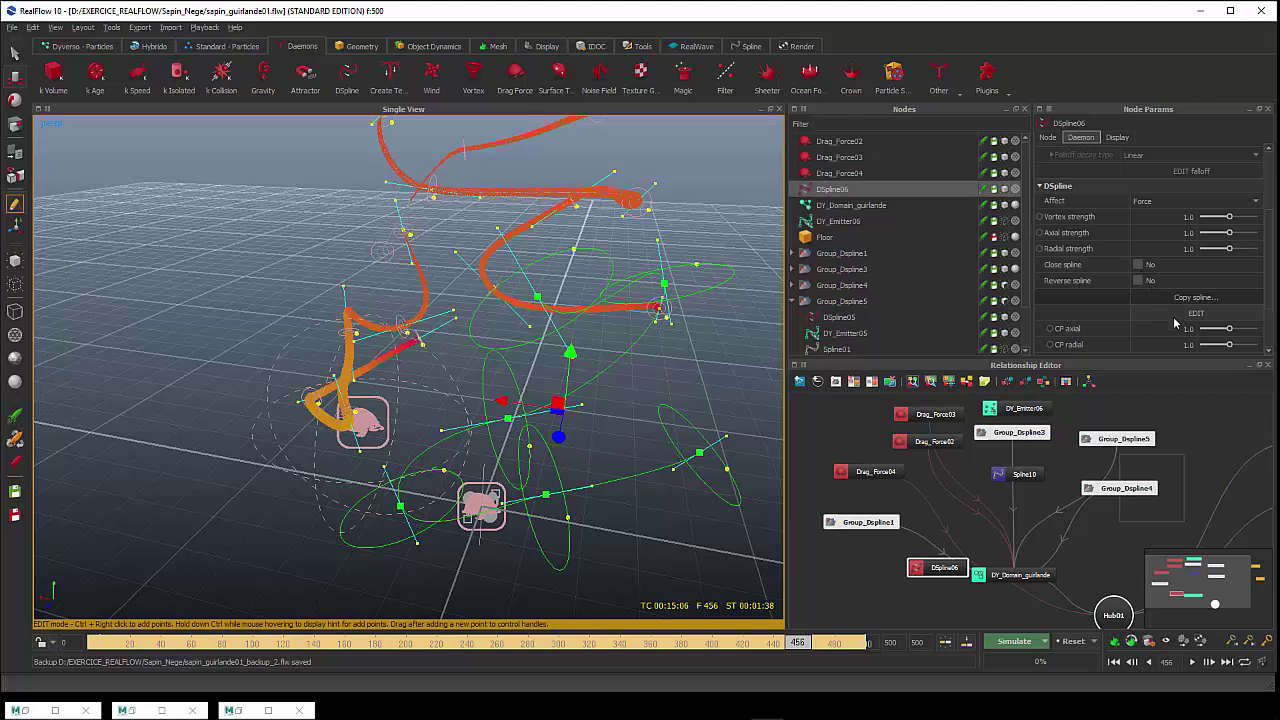
scroll(1172, 325, down, 3)
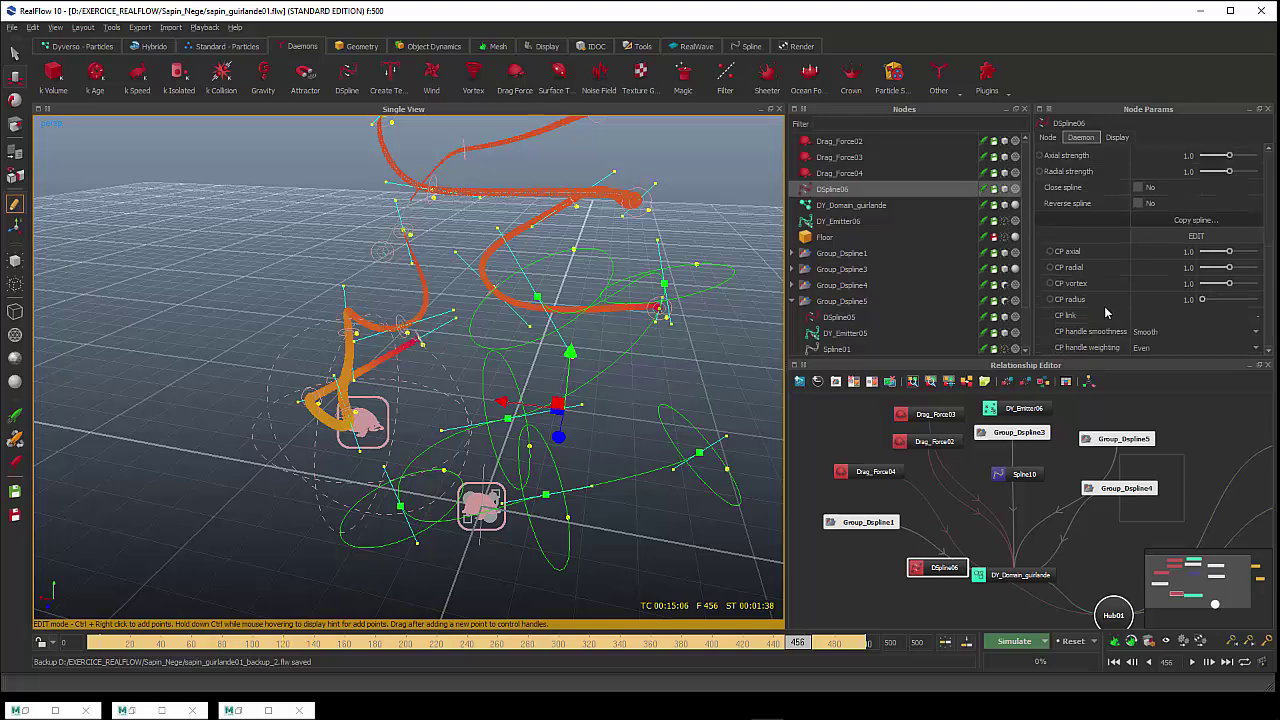
double_click(1190, 298)
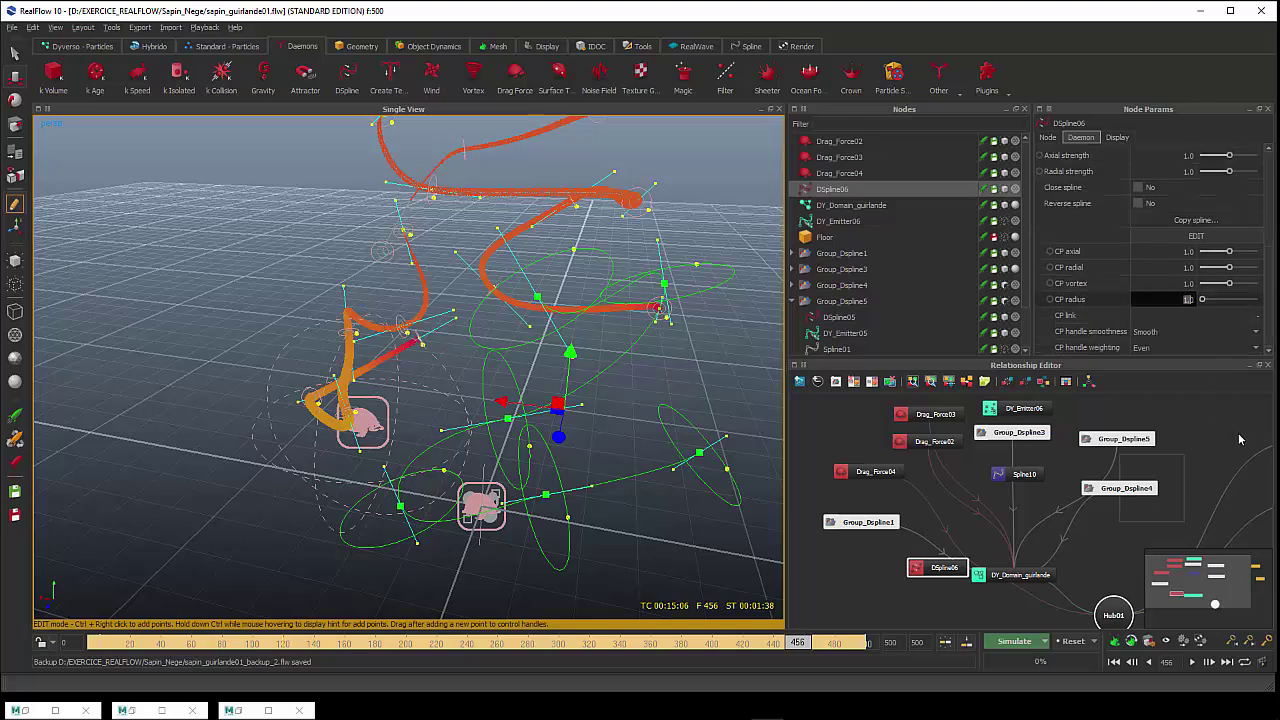
text(0.0)
key(Return)
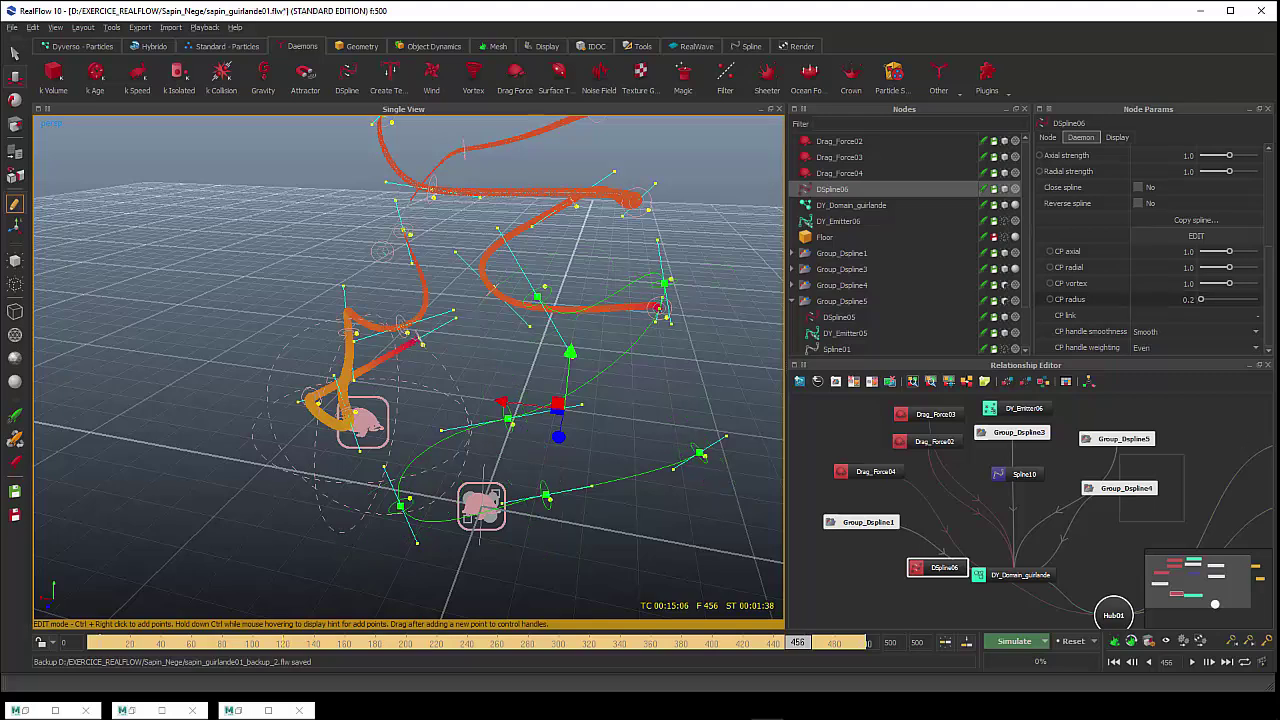
alt+drag(578, 343, 590, 358)
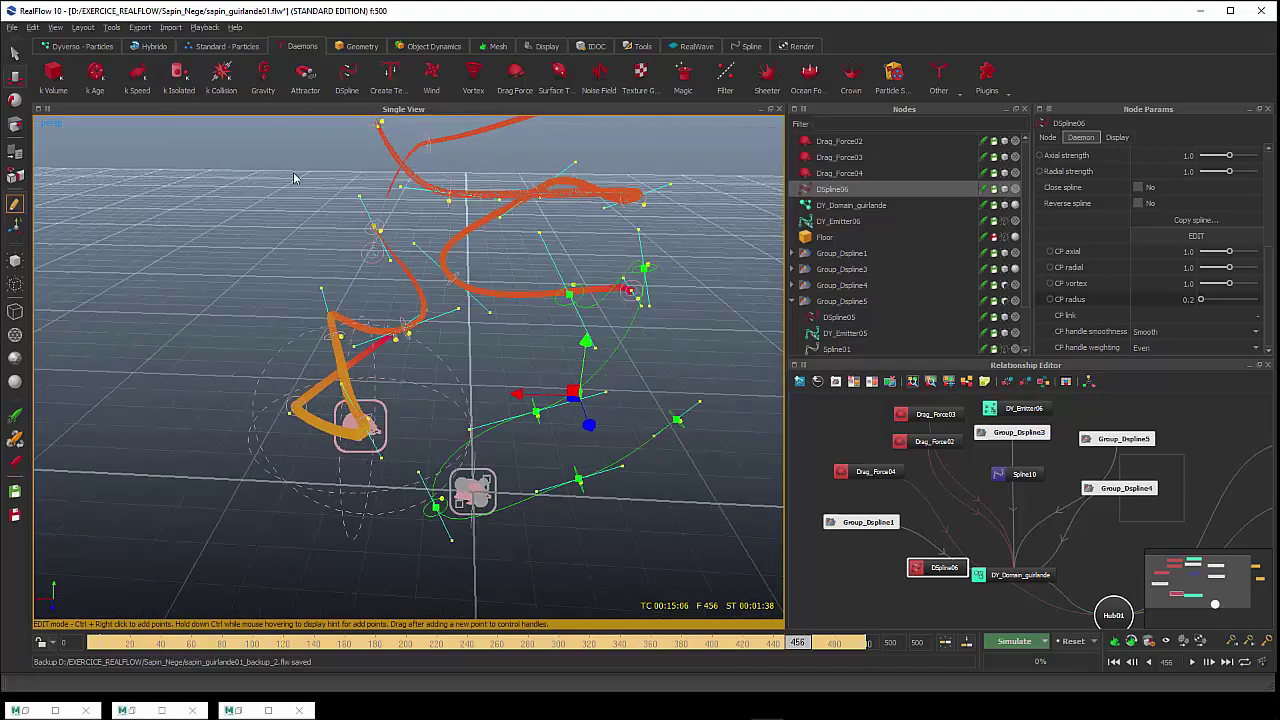
click(16, 205)
Give the node parameters and the relationship graph more width by shrinking the nodes list and the viewport
mouse_move(466, 391)
alt+mouse_down()
mouse_move(364, 355)
mouse_move(508, 365)
mouse_move(476, 386)
alt+mouse_up()
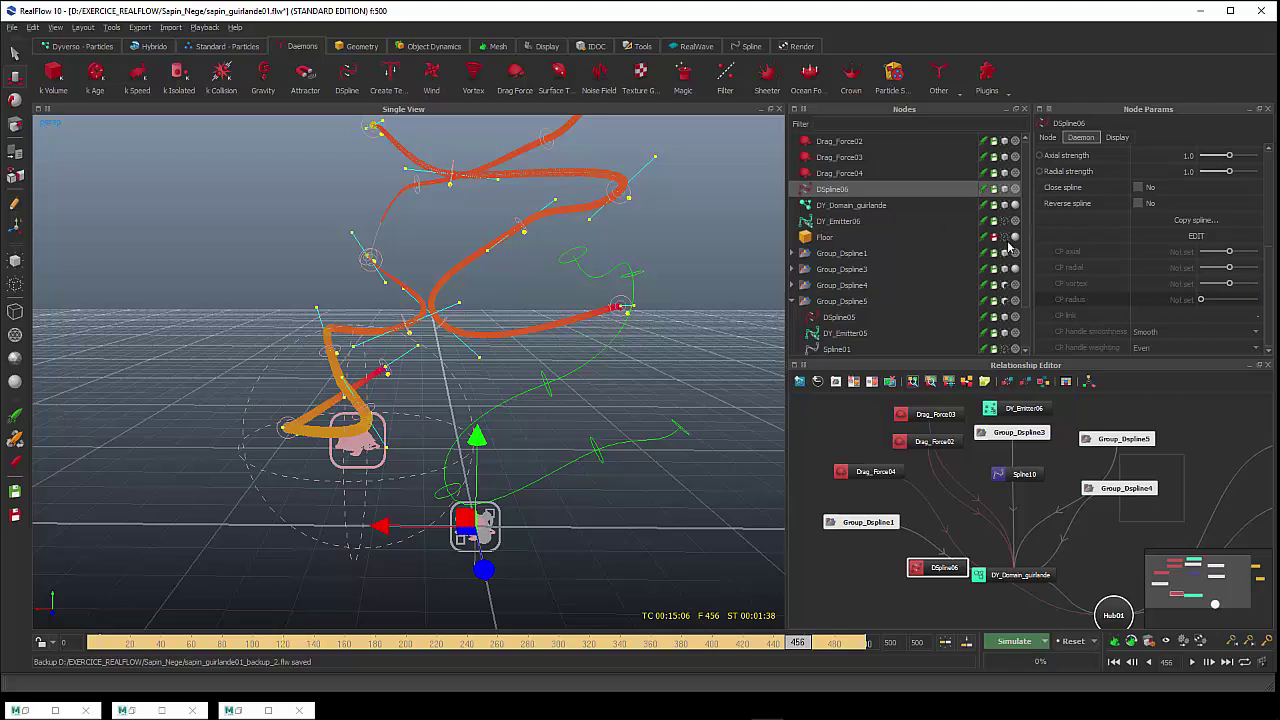
drag(1031, 252, 965, 253)
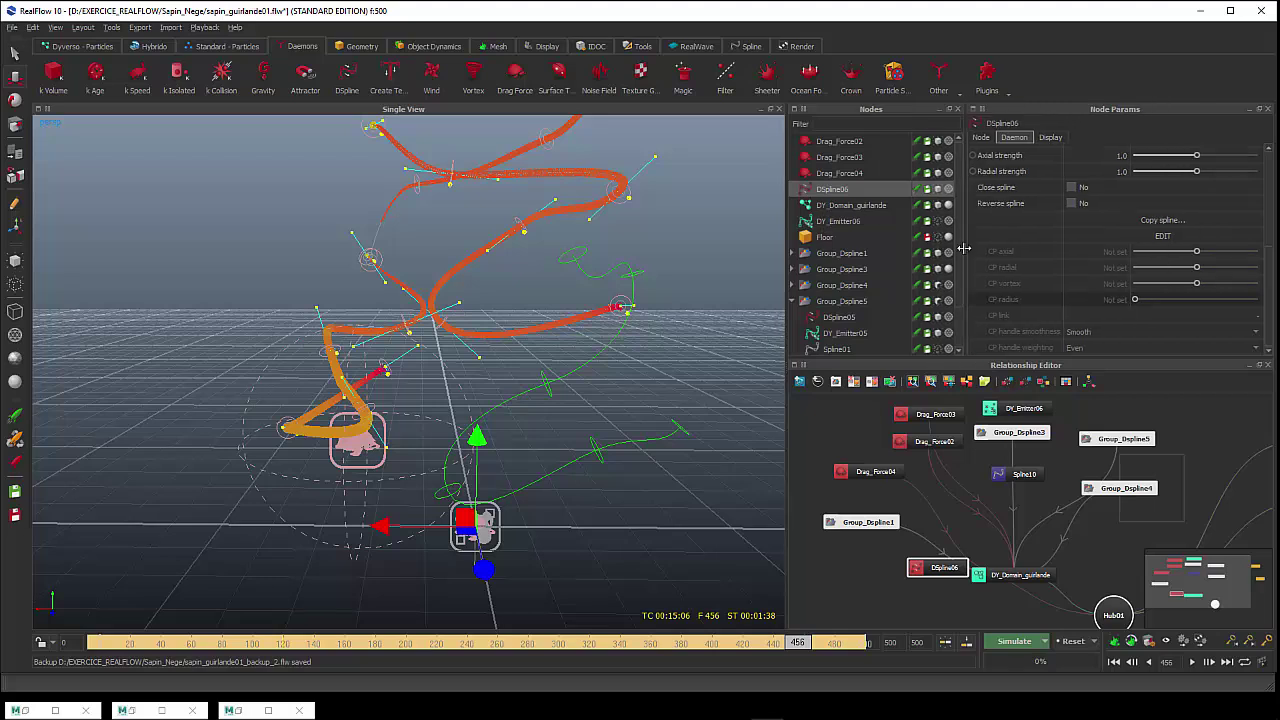
drag(788, 298, 734, 301)
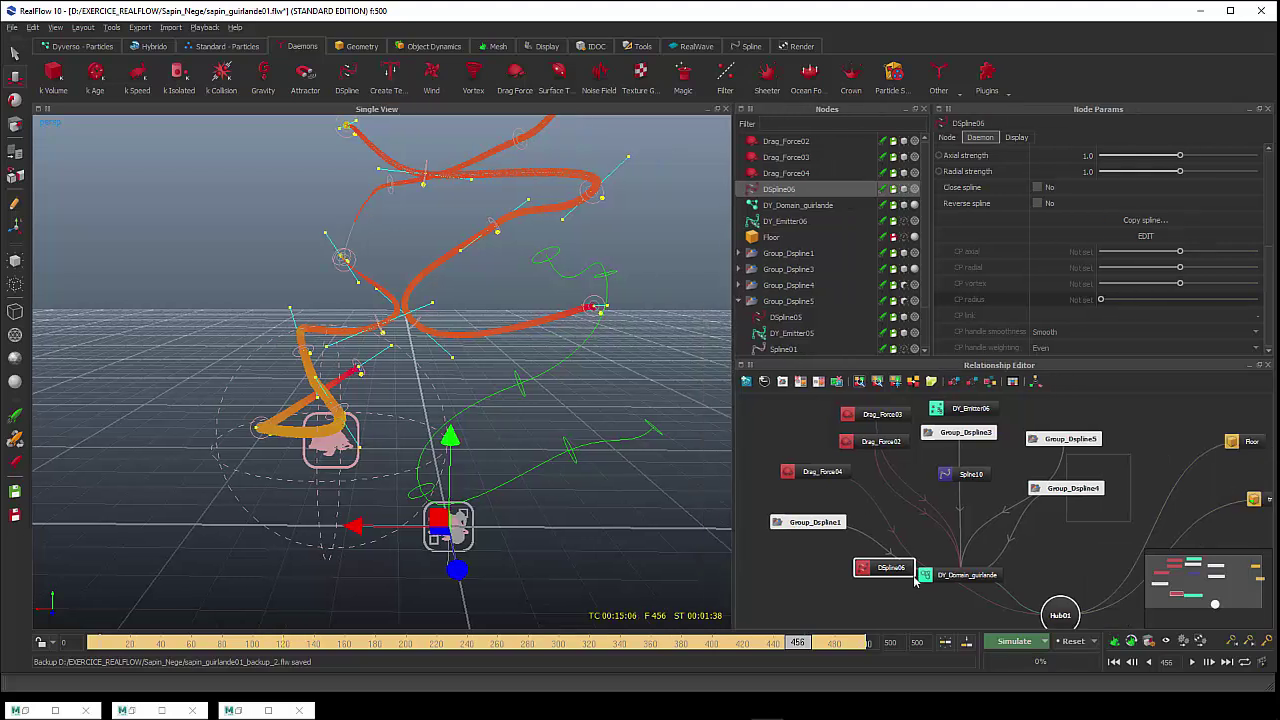
Reset all simulation data, run a test simulation to frame 37 and check the particles around the garland paths
click(1071, 641)
click(642, 369)
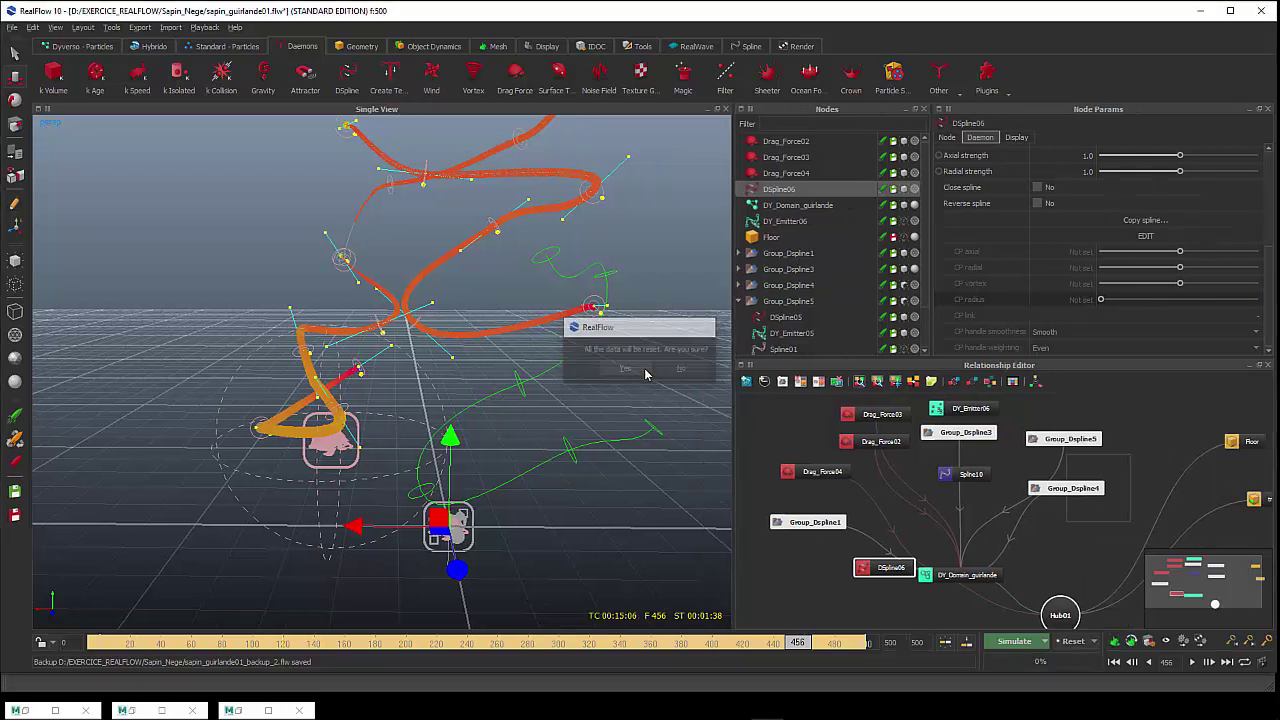
click(1012, 642)
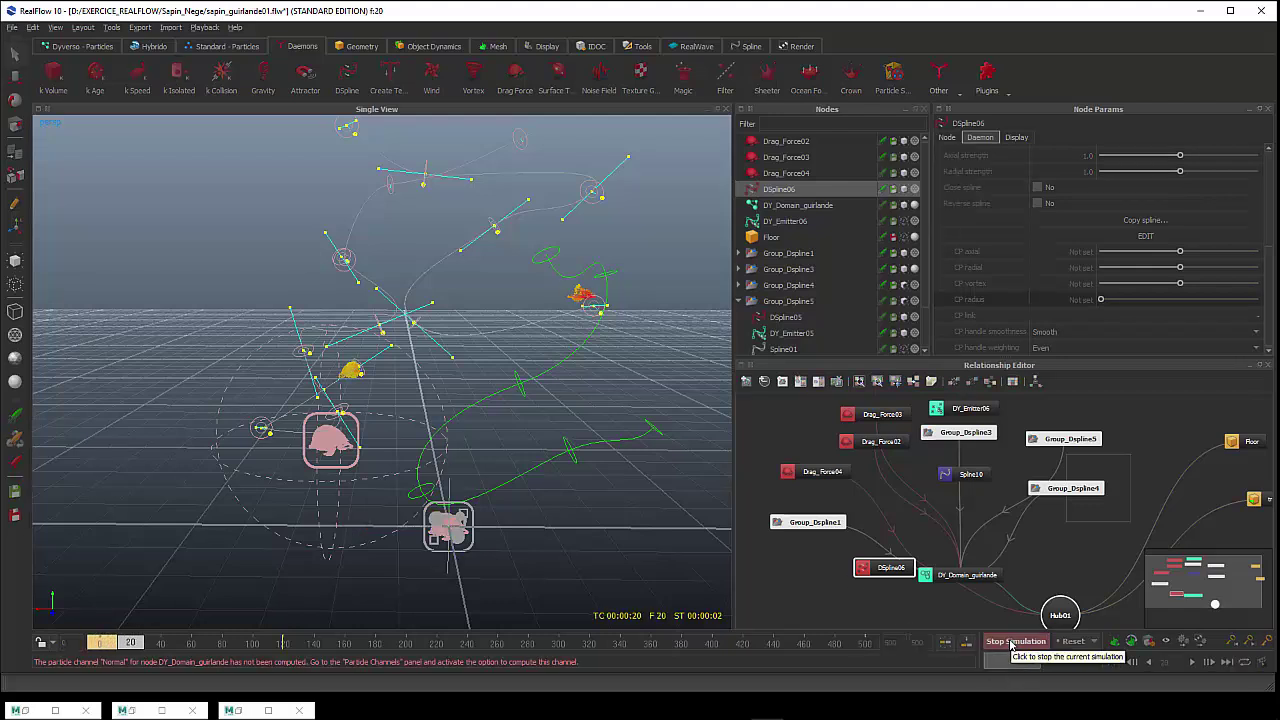
click(1012, 642)
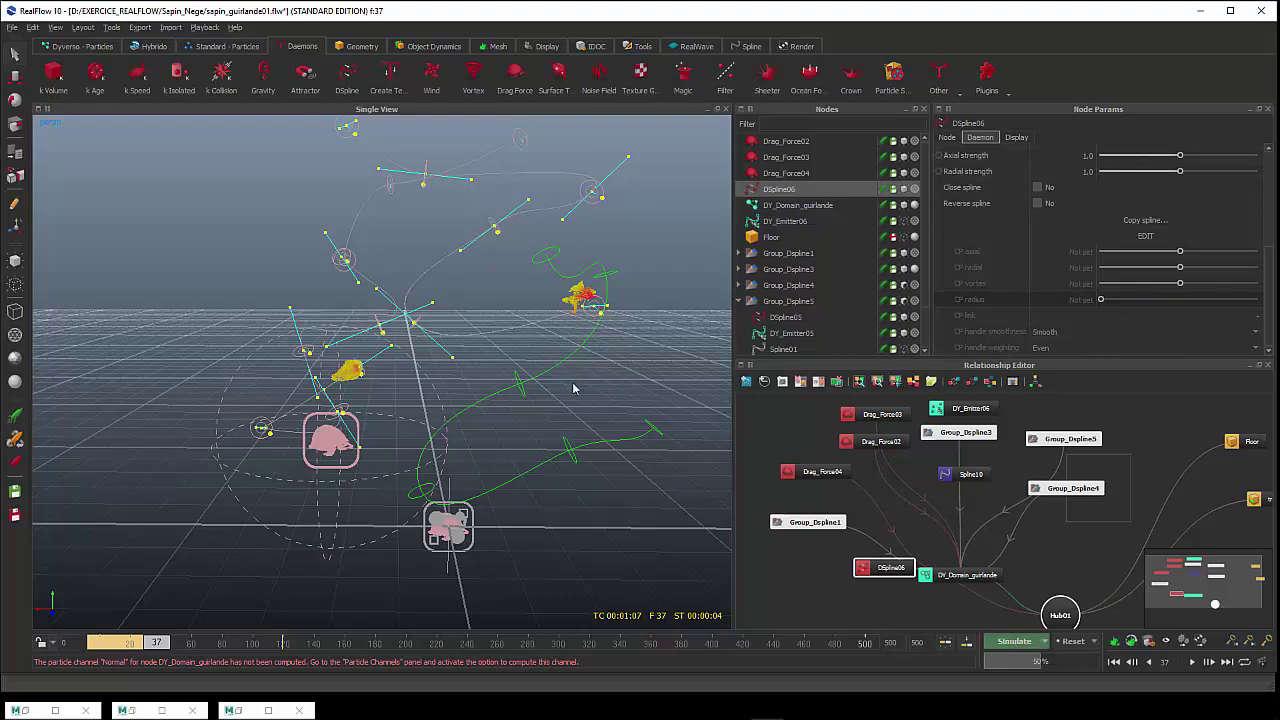
alt+drag(340, 400, 527, 391)
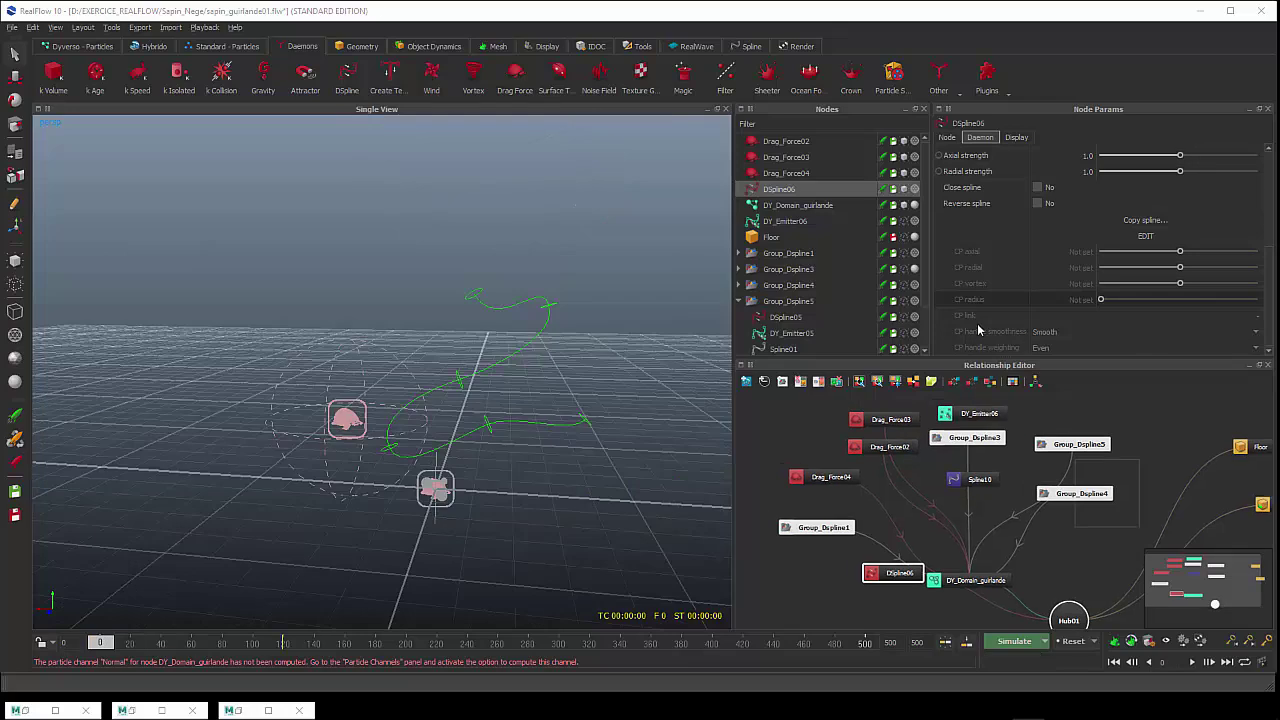
scroll(983, 530, down, 3)
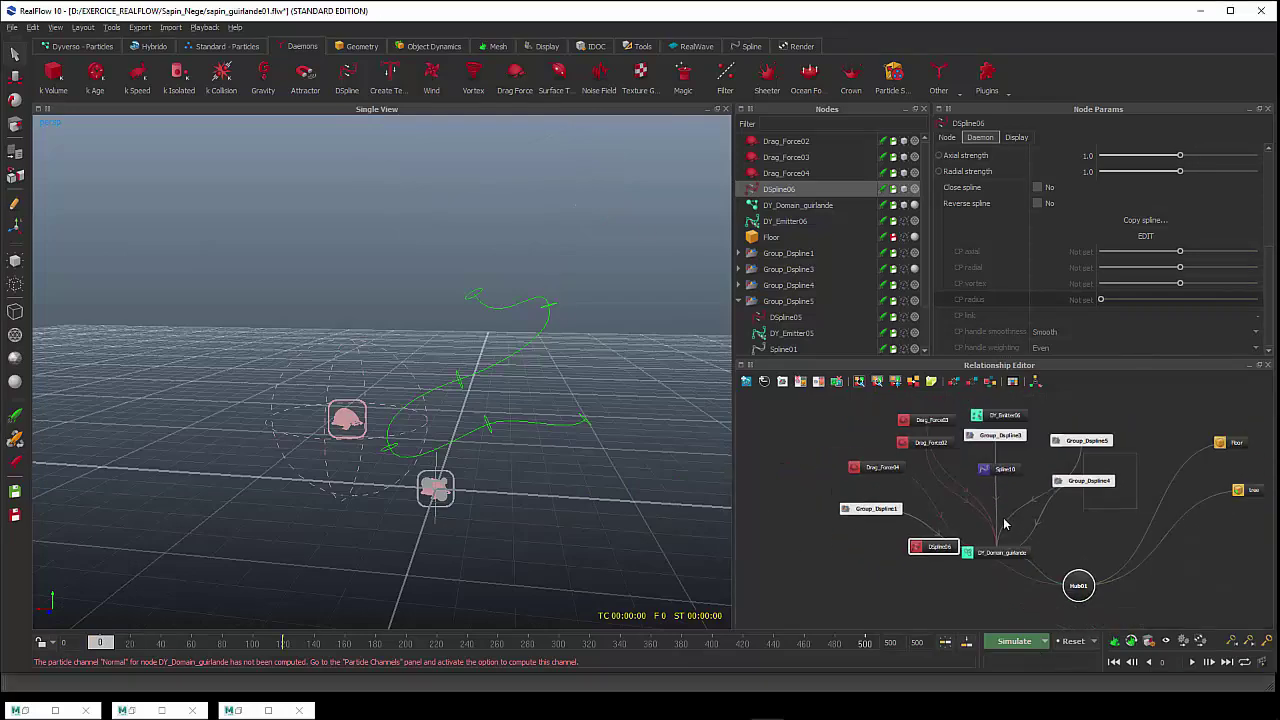
Rearrange the relationship graph by spreading out DSpline06 and the Drag_Force nodes and placing DY_Emitter06 below Group_Dspline1
drag(942, 530, 820, 541)
middle_drag(1025, 590, 1001, 557)
drag(1005, 562, 1017, 584)
drag(812, 540, 792, 426)
middle_drag(860, 490, 844, 548)
middle_drag(891, 617, 889, 611)
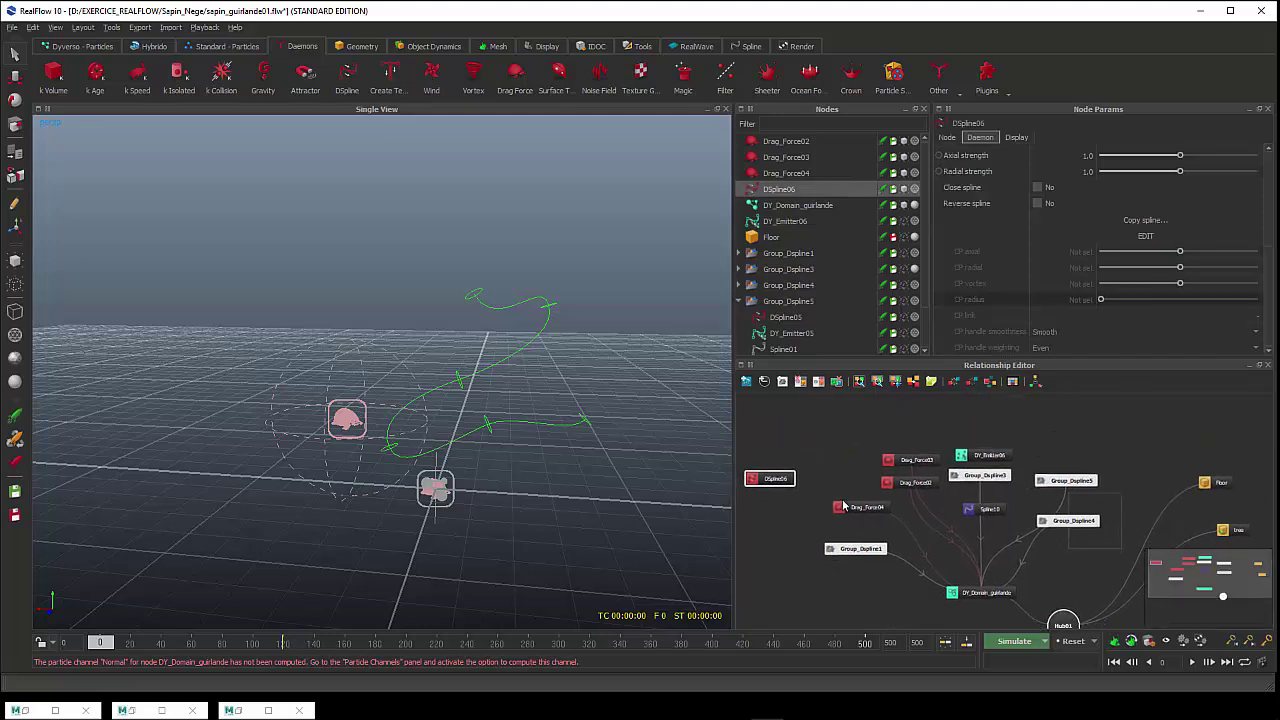
drag(845, 507, 832, 521)
mouse_move(893, 482)
mouse_down()
mouse_move(875, 490)
mouse_move(885, 458)
mouse_up()
drag(983, 457, 872, 590)
scroll(910, 570, up, 1)
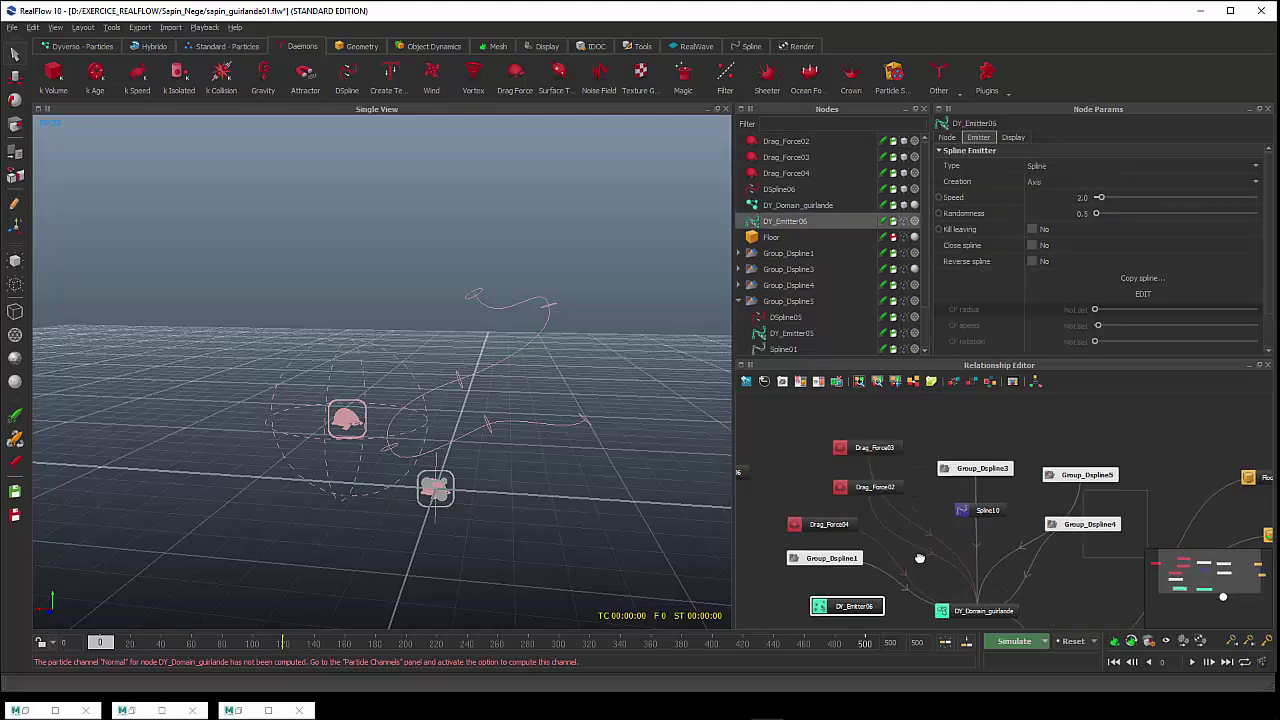
Link DY_Emitter06 to DY_Domain_guirlande in the relationship graph and align the emitter node below Group_Dspline1
middle_drag(918, 556, 950, 498)
drag(918, 546, 1013, 537)
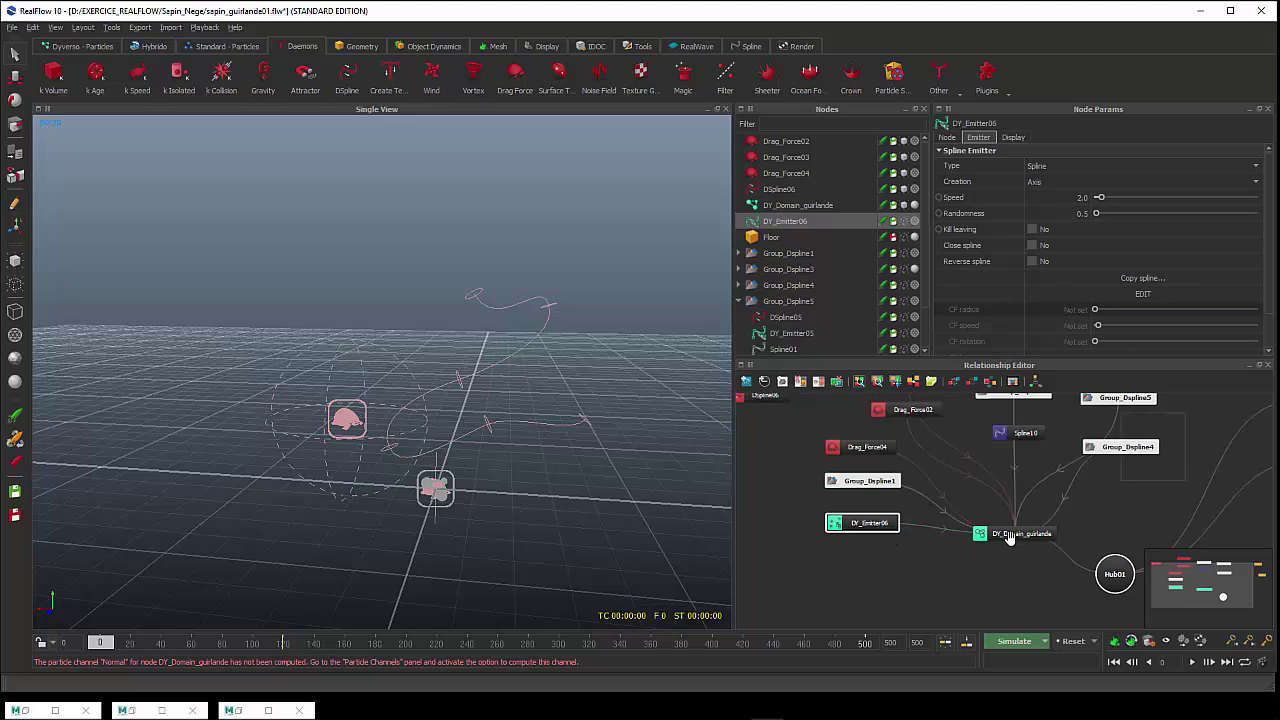
drag(864, 516, 865, 522)
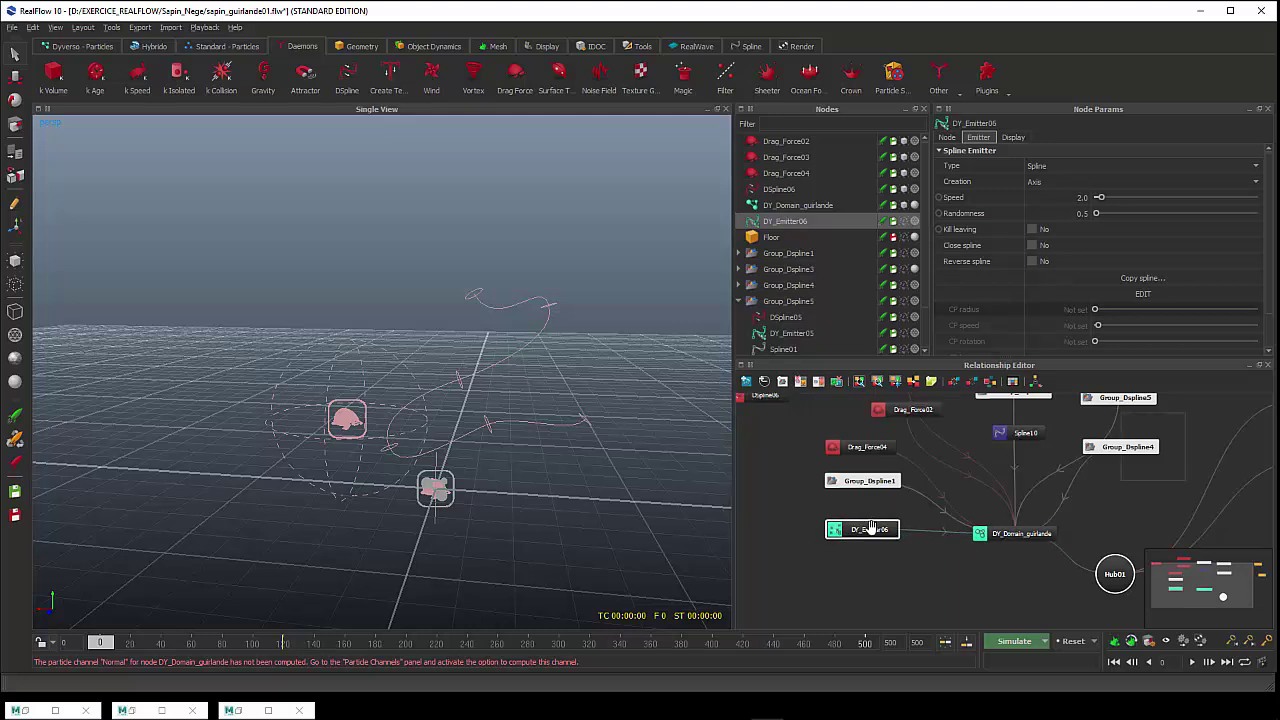
Review the particle settings of DY_Domain_guirlande and look at the spline path from another angle
click(818, 206)
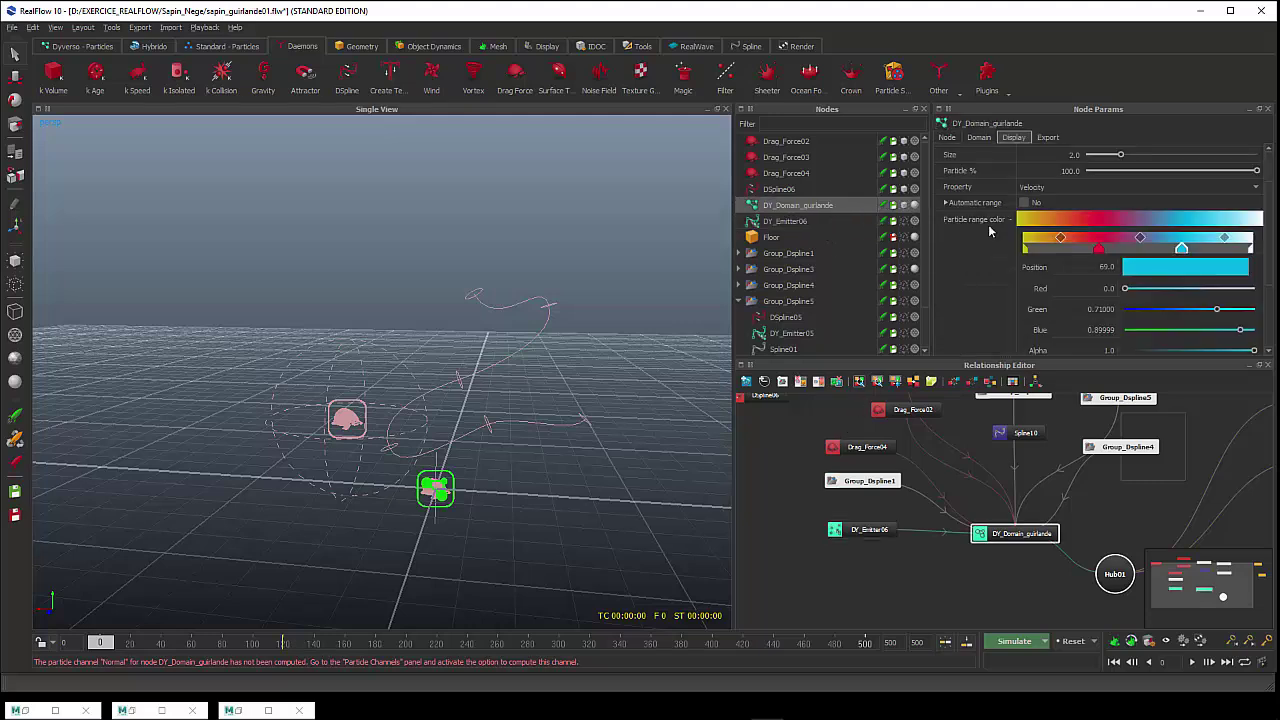
click(979, 138)
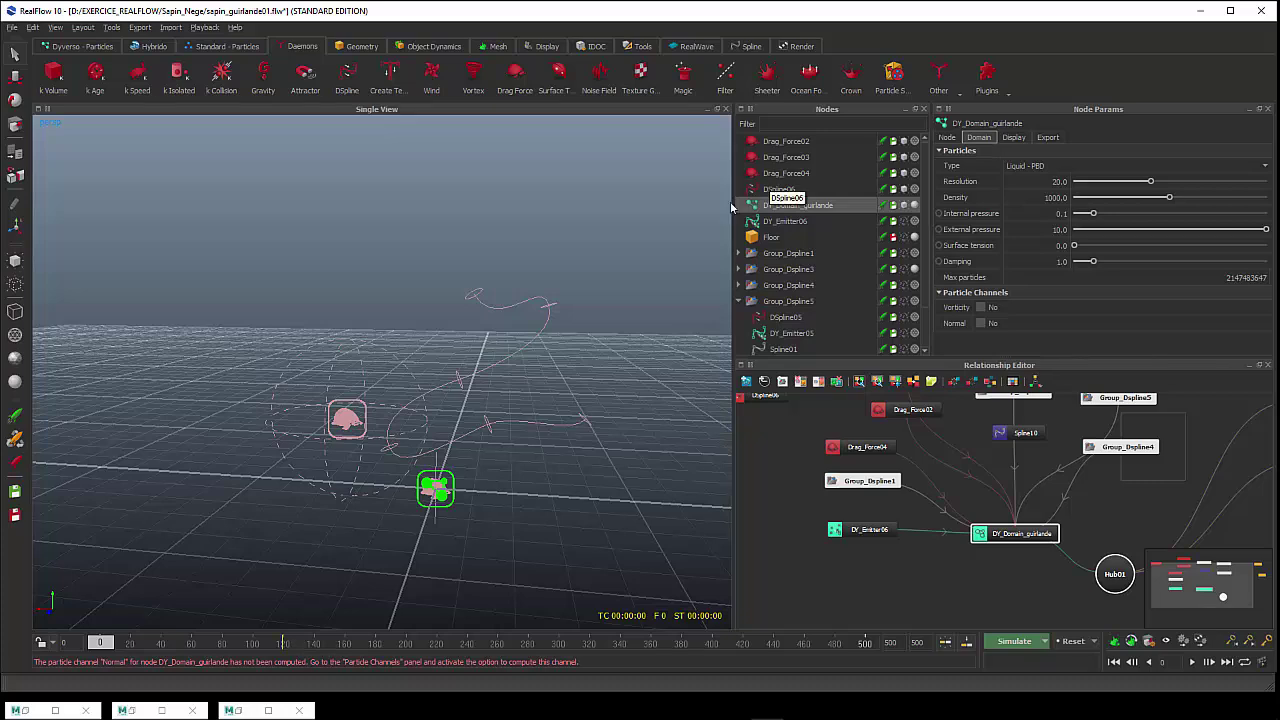
mouse_move(563, 337)
alt+mouse_down()
mouse_move(605, 352)
mouse_move(552, 348)
alt+mouse_up()
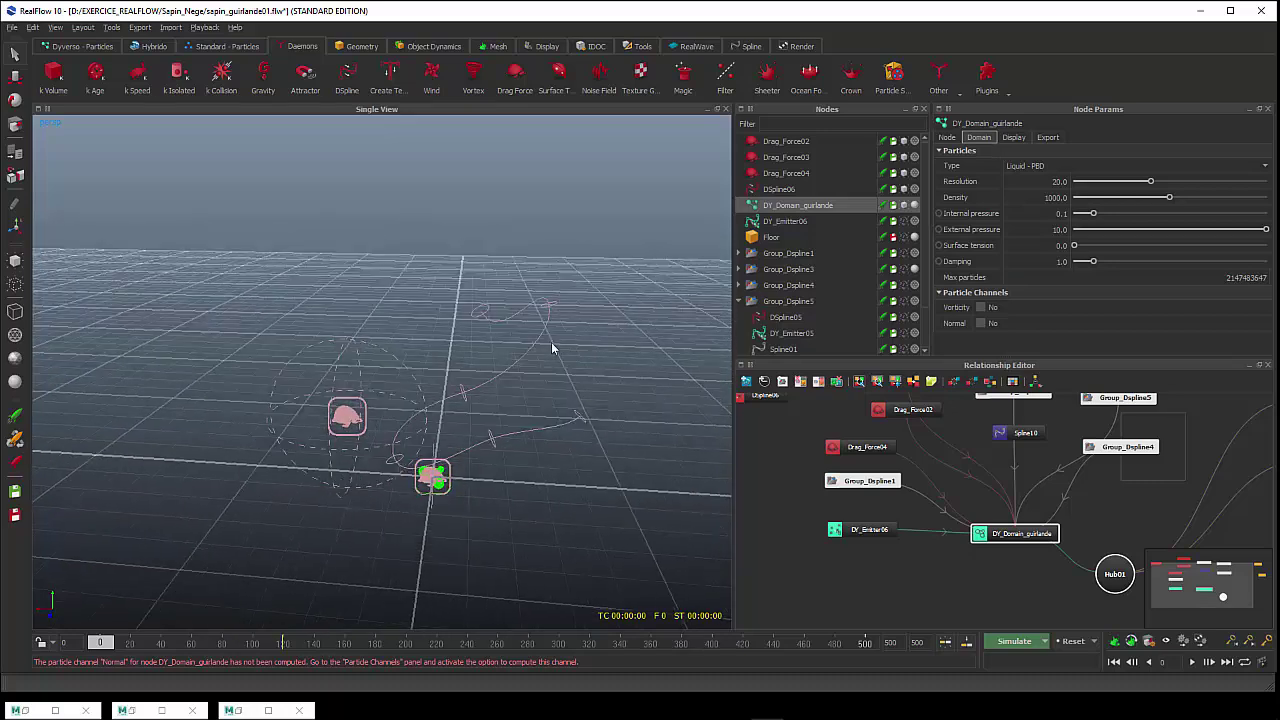
alt+drag(626, 360, 594, 364)
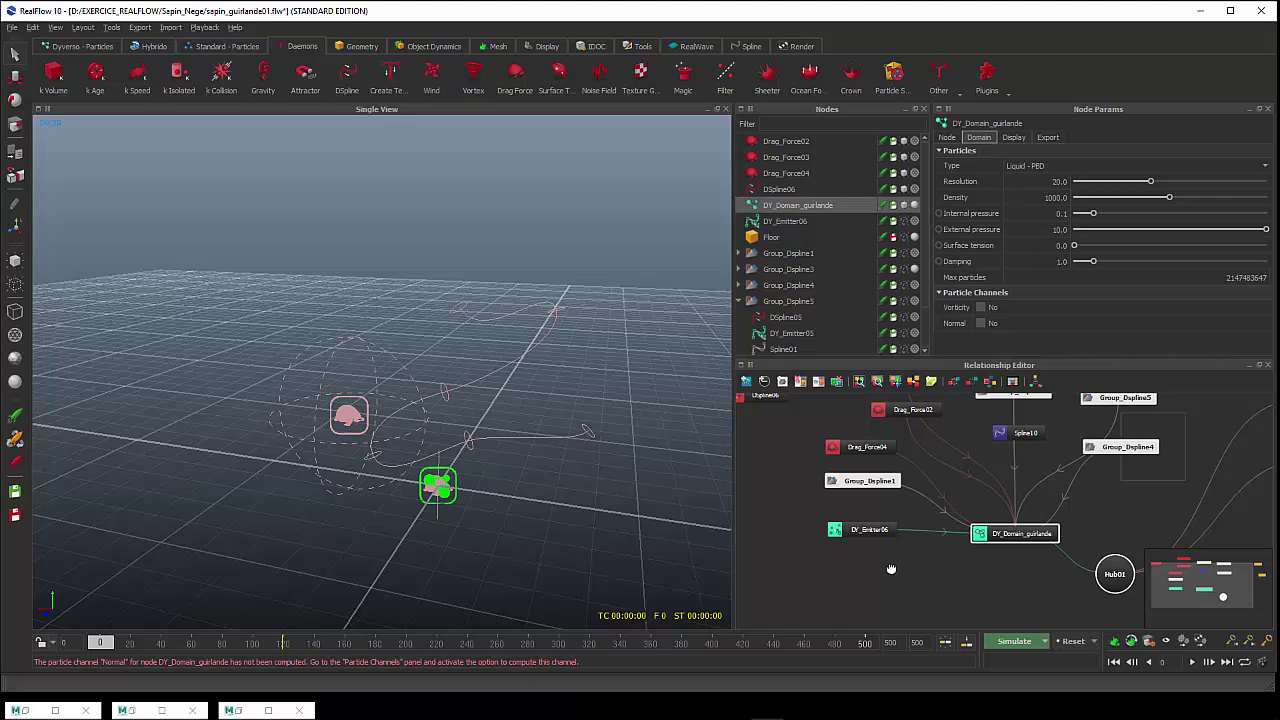
Link DSpline06 to DY_Domain_guirlande, place it above DY_Emitter06 and move Group_Dspline1 below Group_Dspline4
middle_drag(891, 569, 928, 595)
drag(790, 420, 1048, 562)
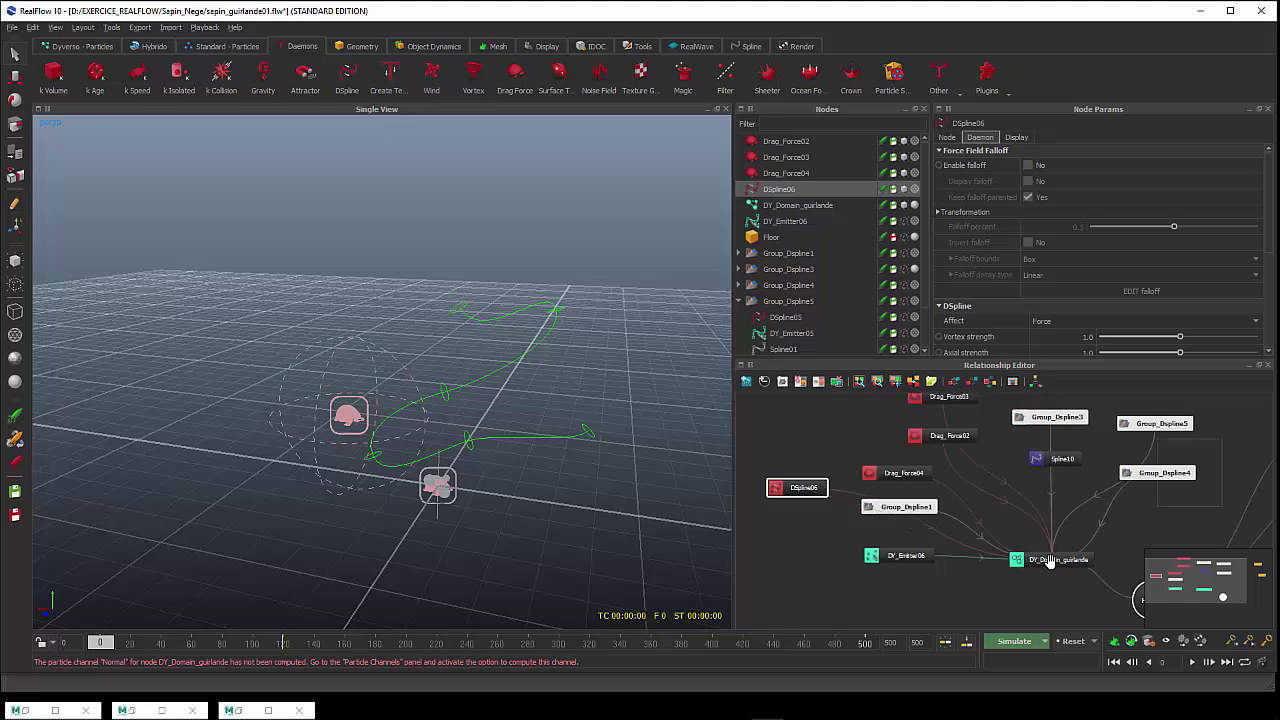
click(916, 500)
drag(919, 498, 1222, 511)
drag(802, 486, 888, 512)
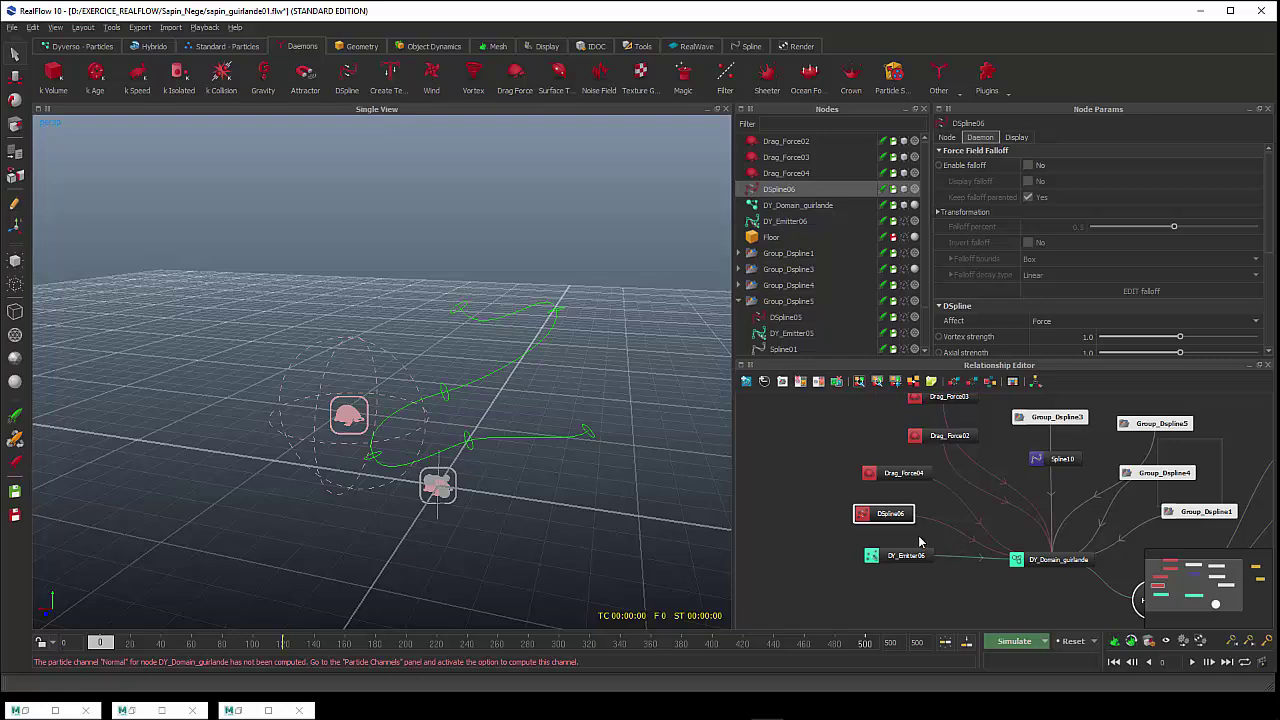
alt+drag(685, 513, 671, 519)
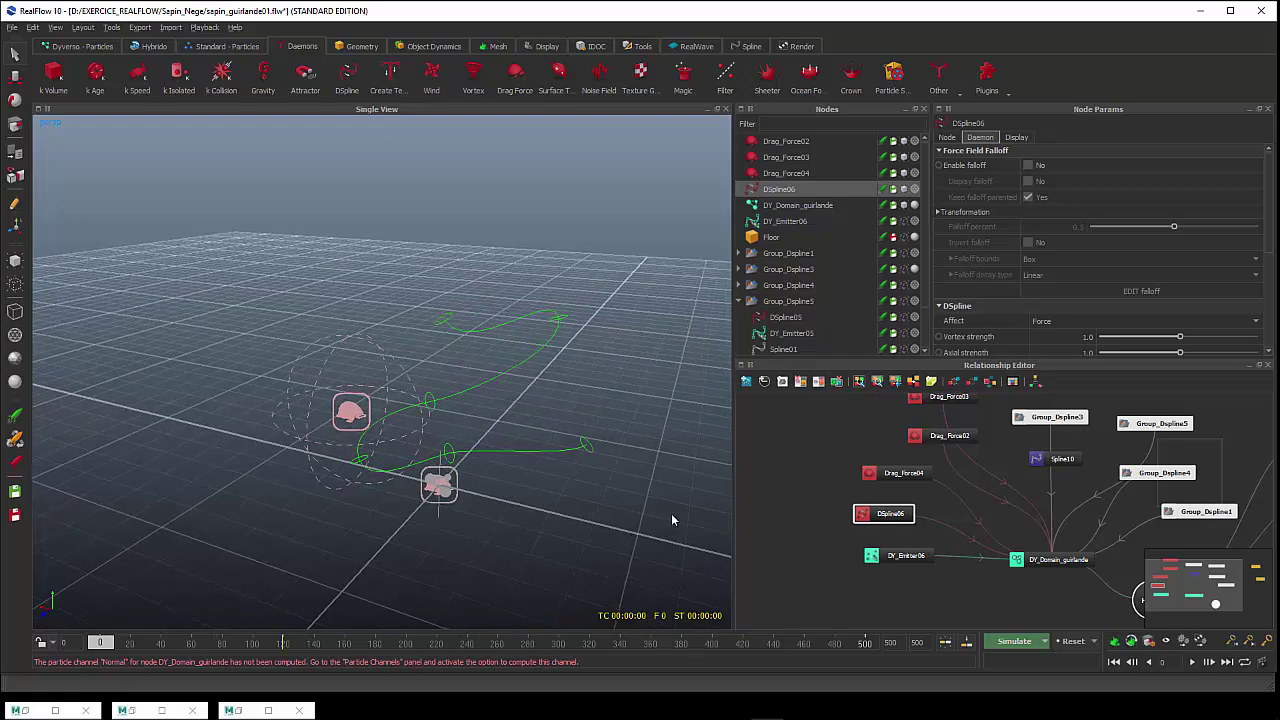
drag(898, 557, 890, 554)
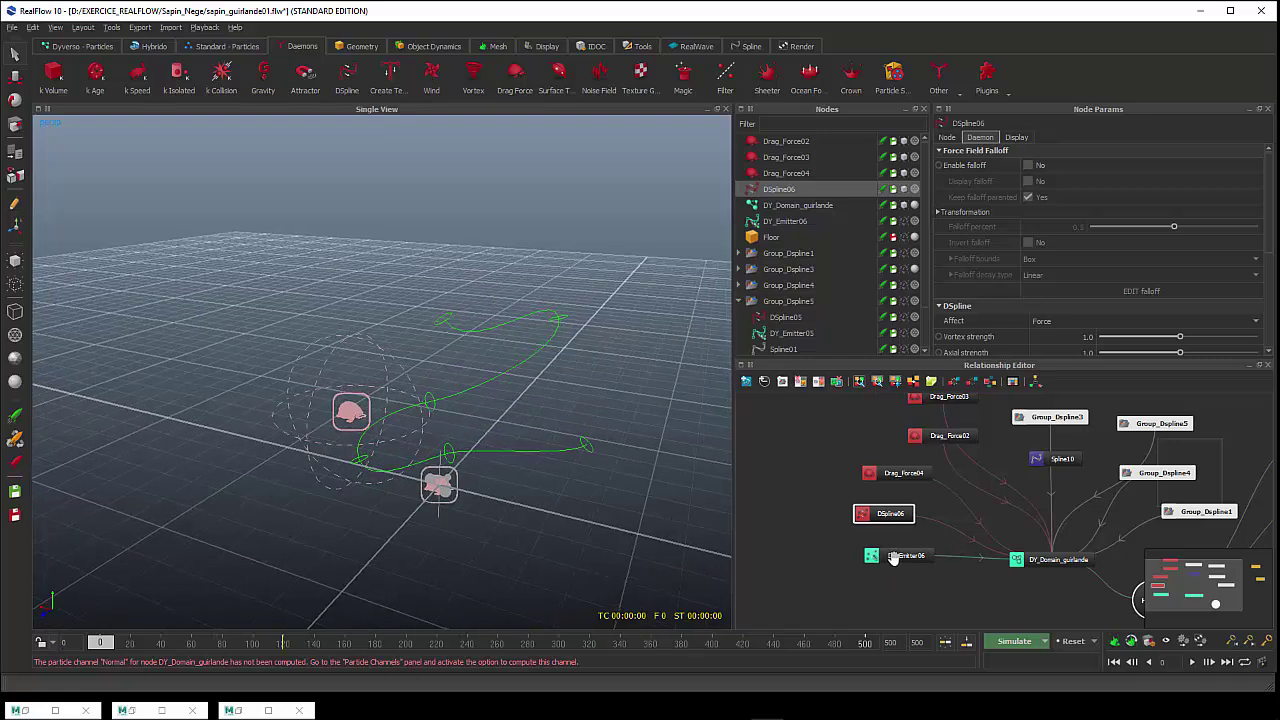
Reset all simulation data, run a test simulation to frame 12 and inspect how the particles leave the spline
click(1068, 641)
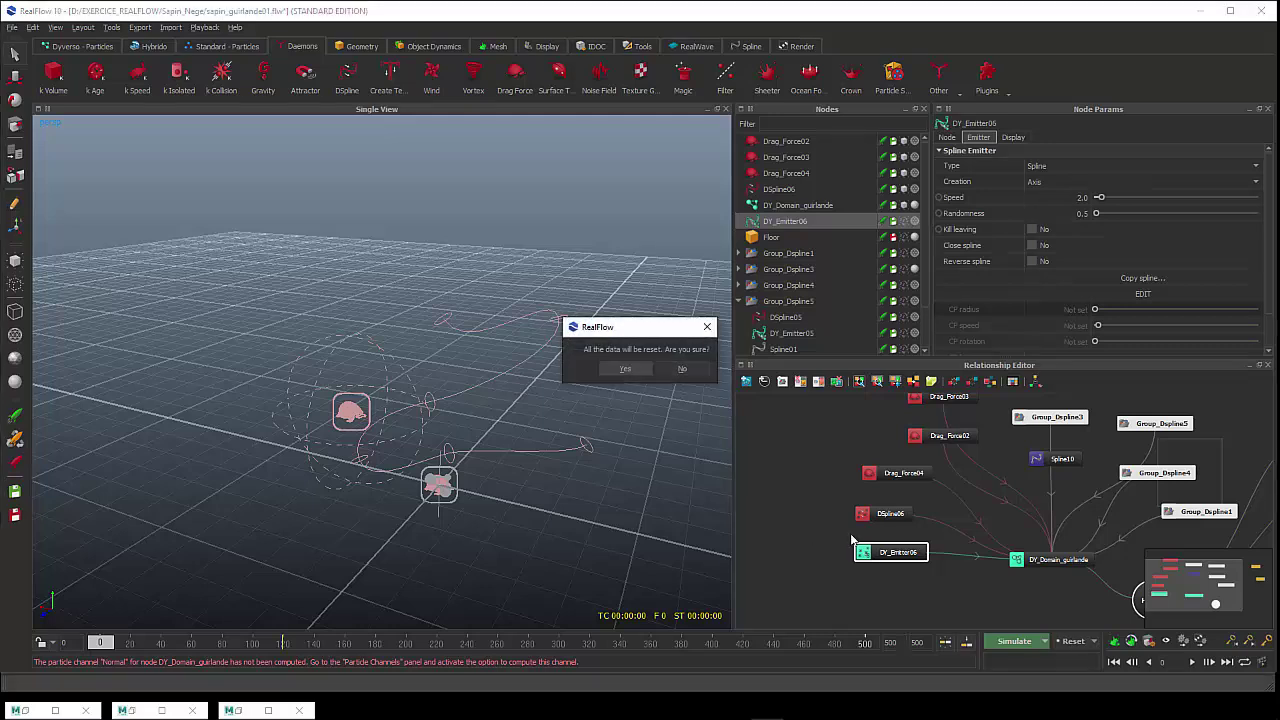
click(632, 366)
click(1001, 643)
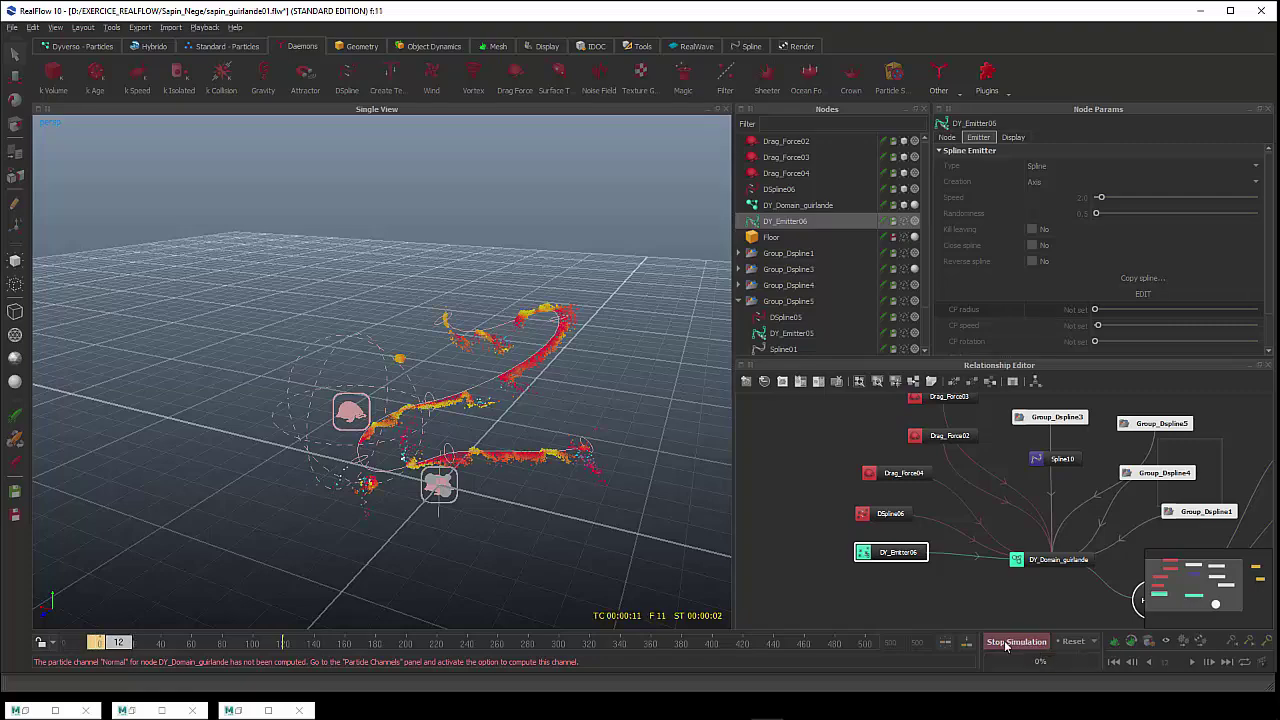
click(1008, 641)
alt+drag(563, 477, 437, 481)
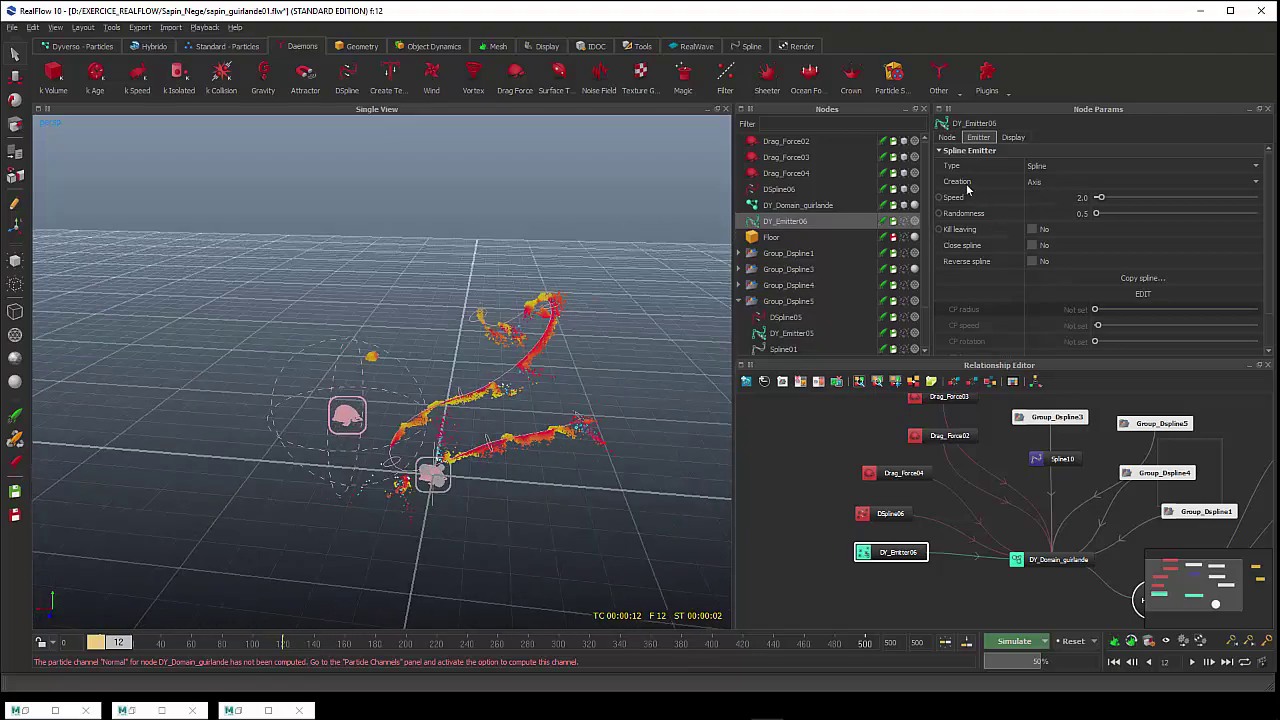
Set DY_Emitter06's Creation mode to Edge, reset all data and run a test simulation to about frame 19
click(1078, 184)
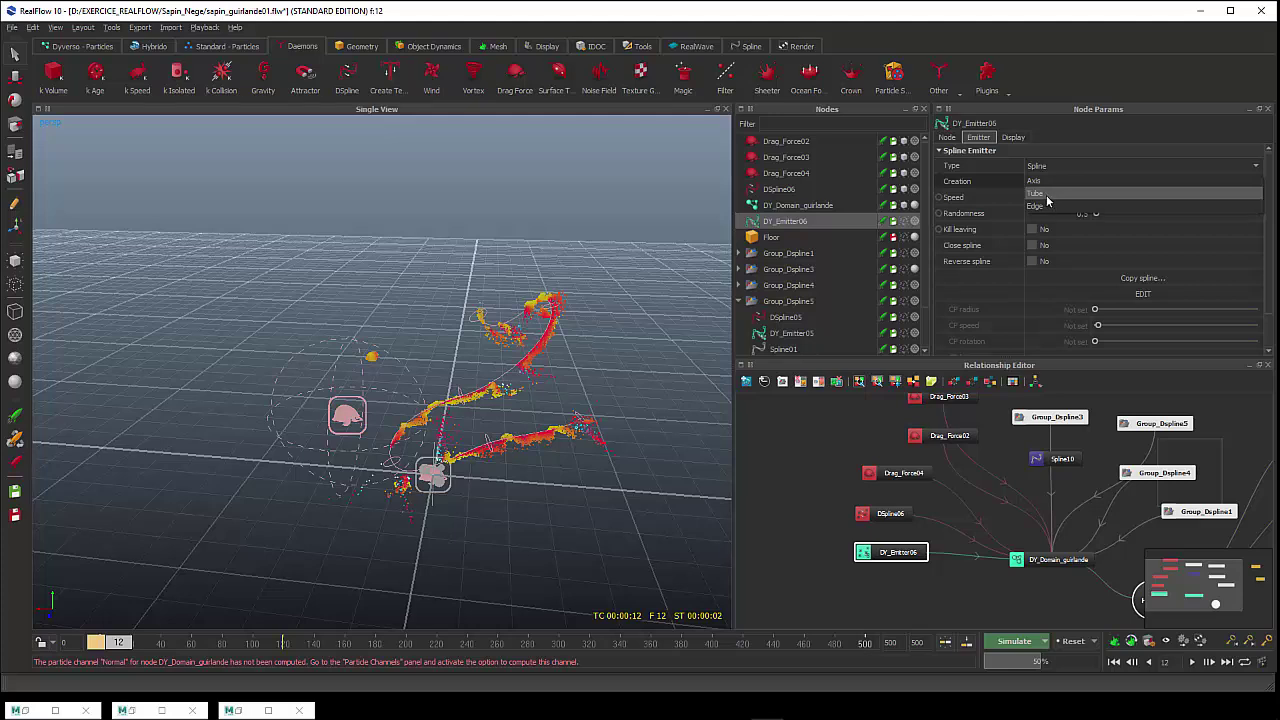
click(1041, 208)
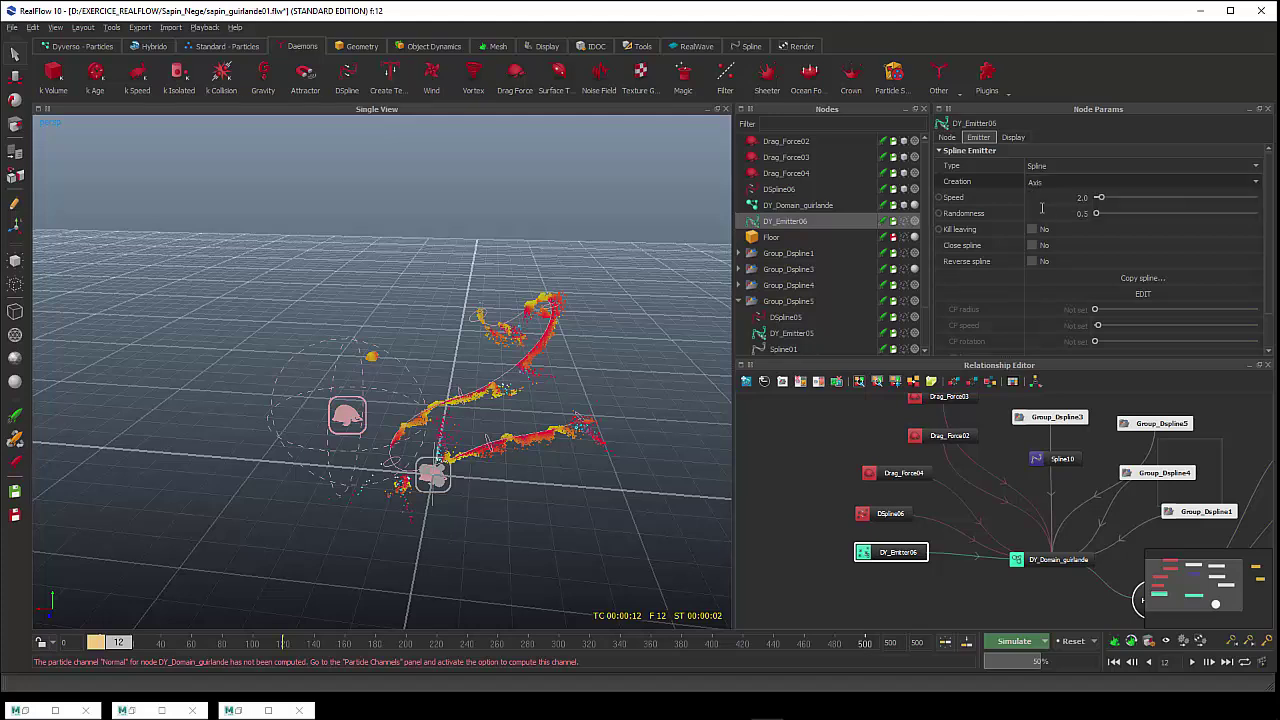
click(1073, 641)
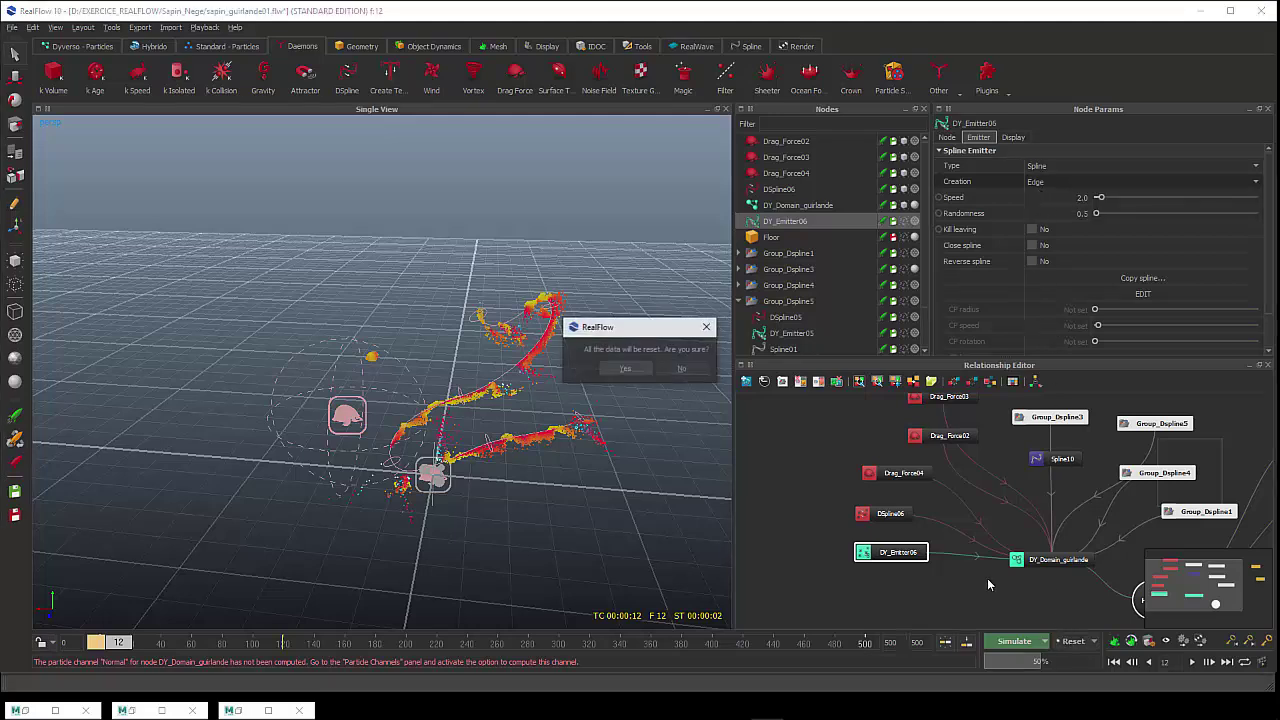
click(624, 369)
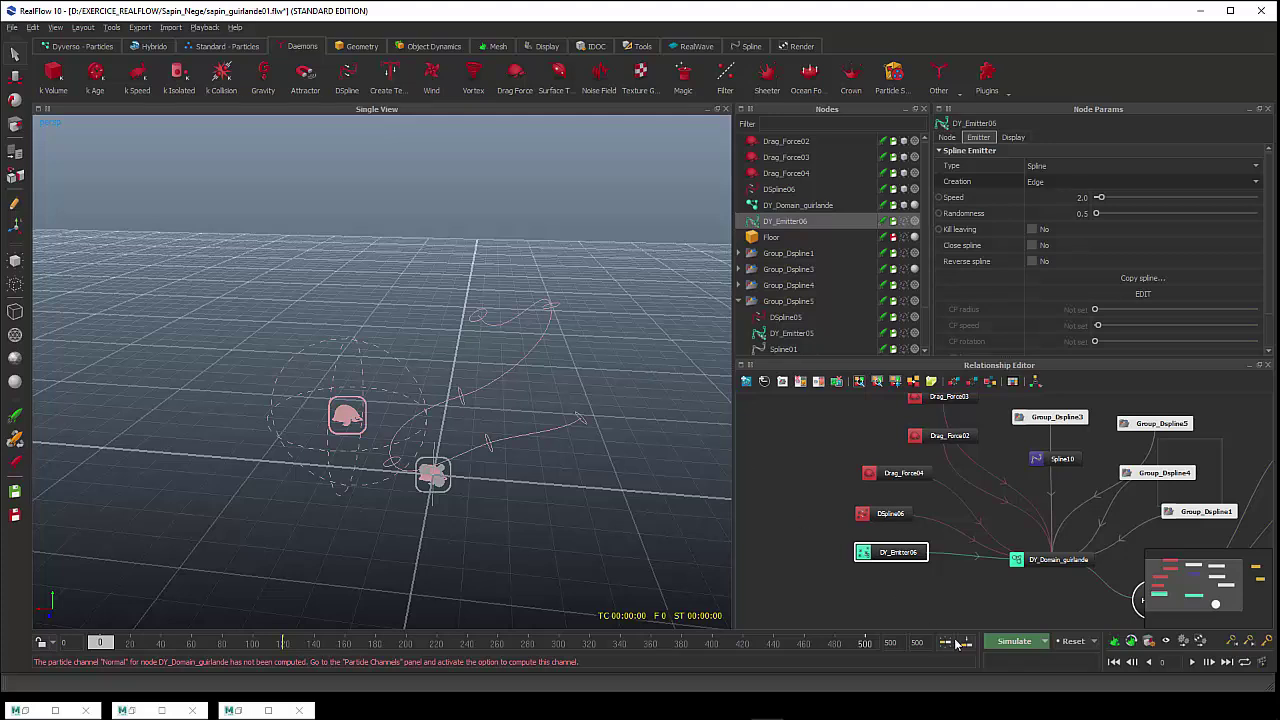
click(1004, 641)
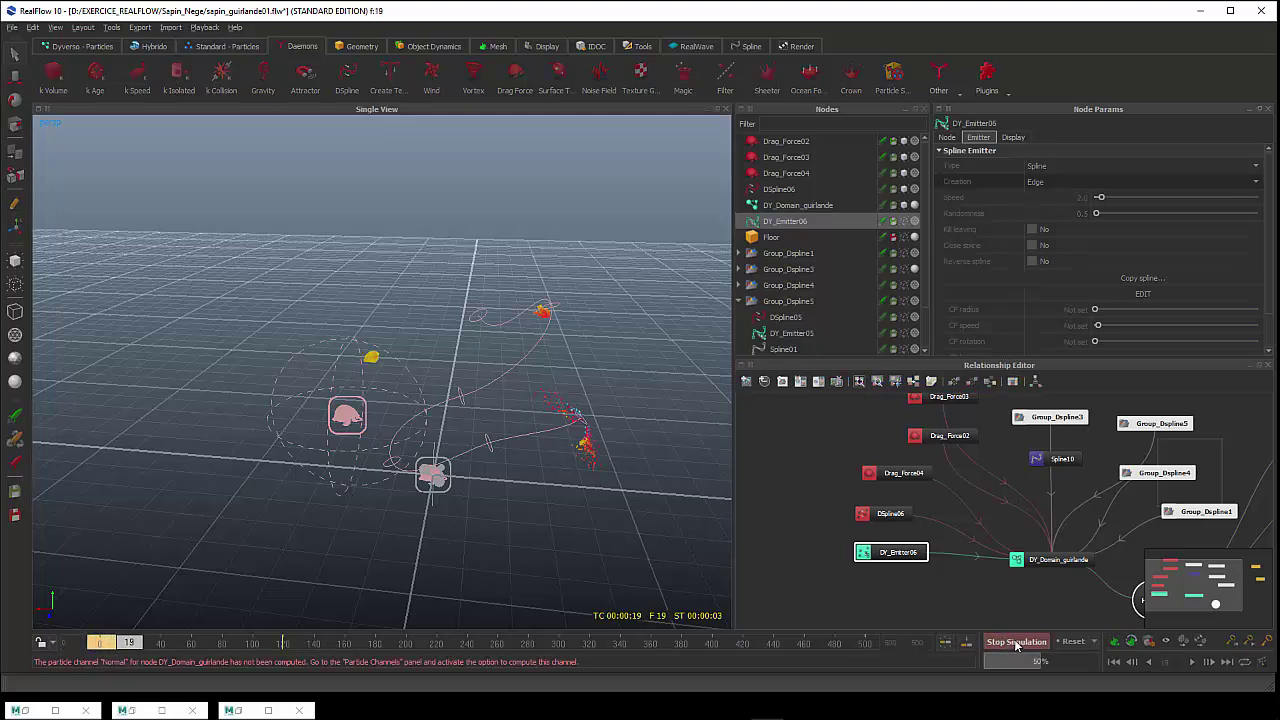
click(1016, 642)
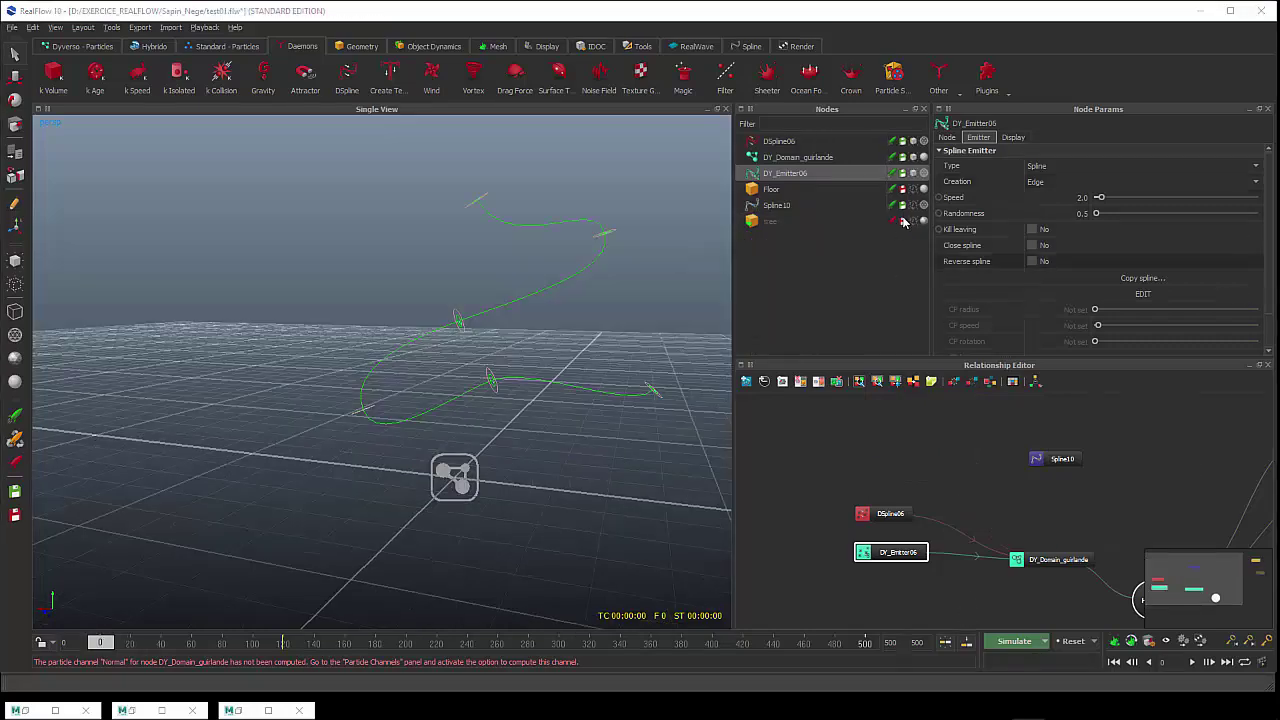
Set the tree object's Simulation state to Inactive in the test01 scene
click(785, 223)
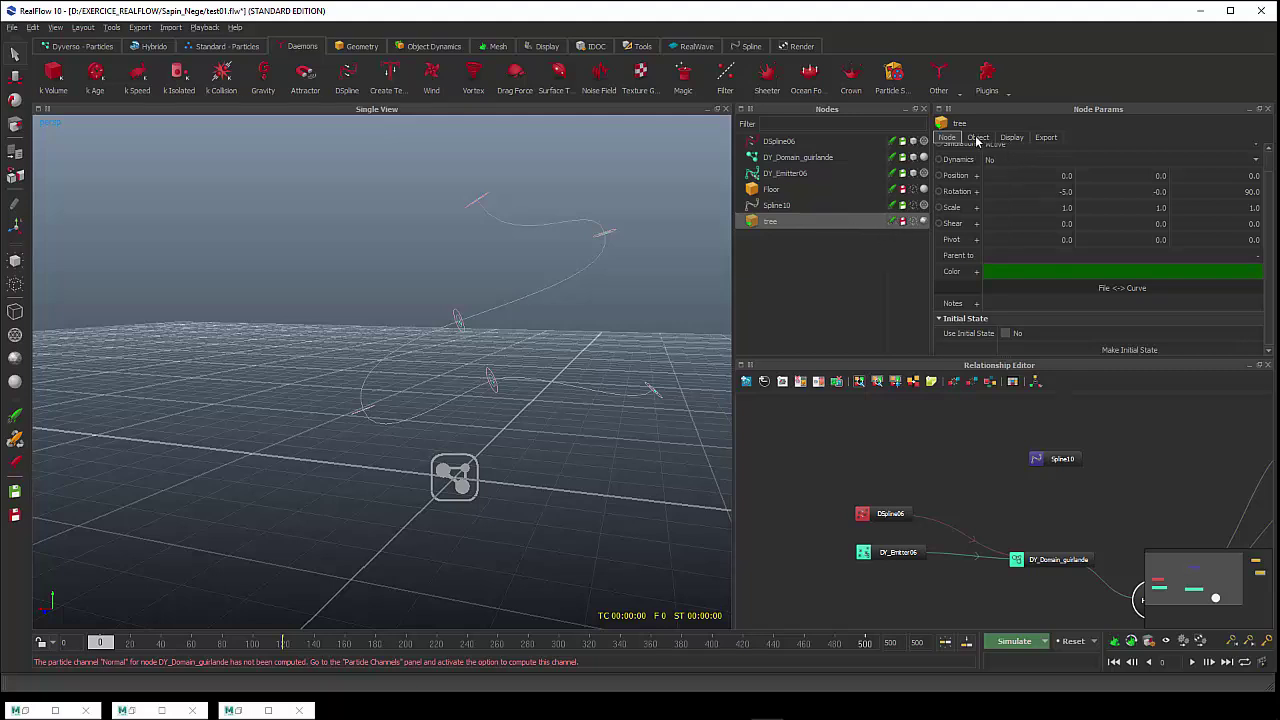
scroll(986, 175, up, 1)
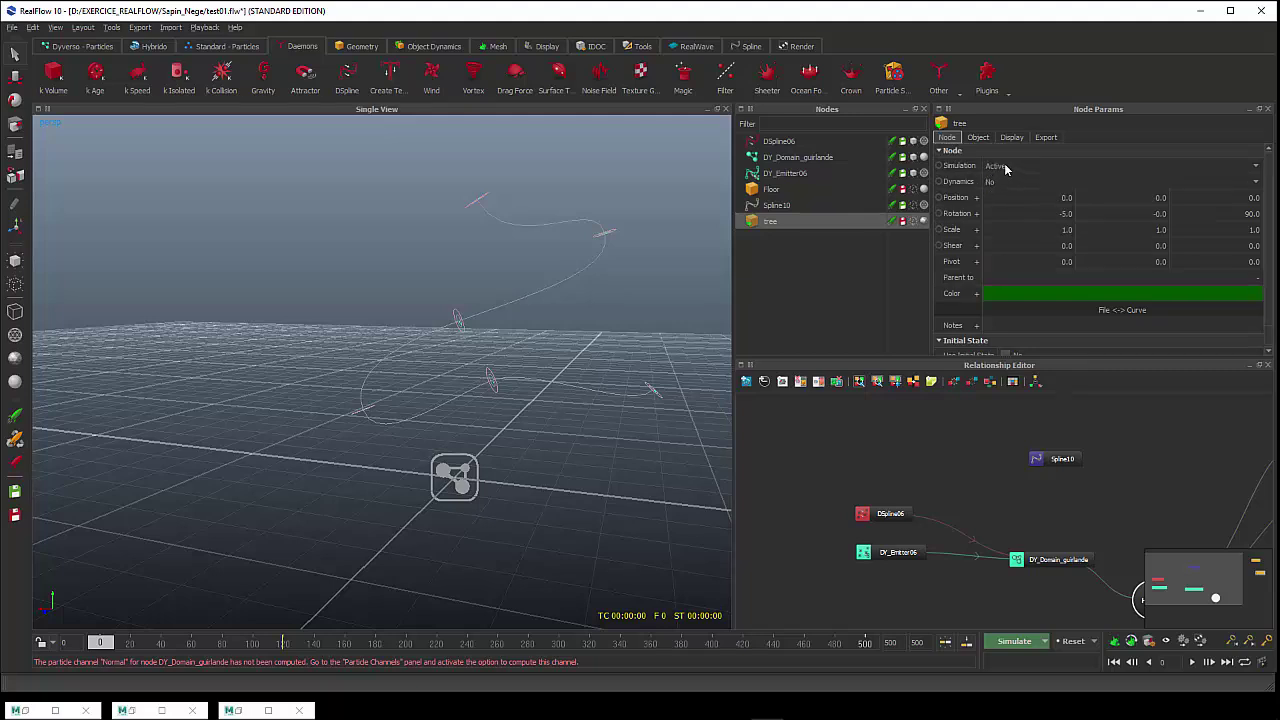
click(1005, 166)
click(1000, 164)
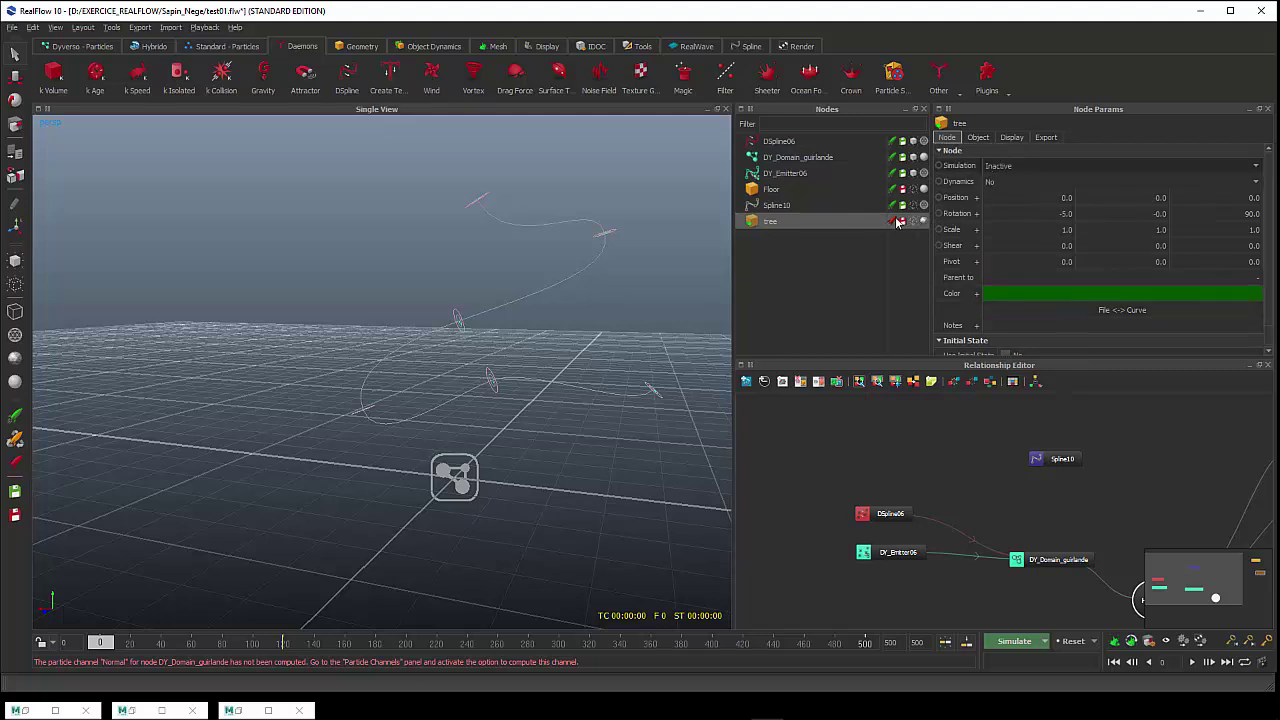
Run a test simulation past frame 55, check the particle stream along the spline from another angle and reset the scene
click(1030, 644)
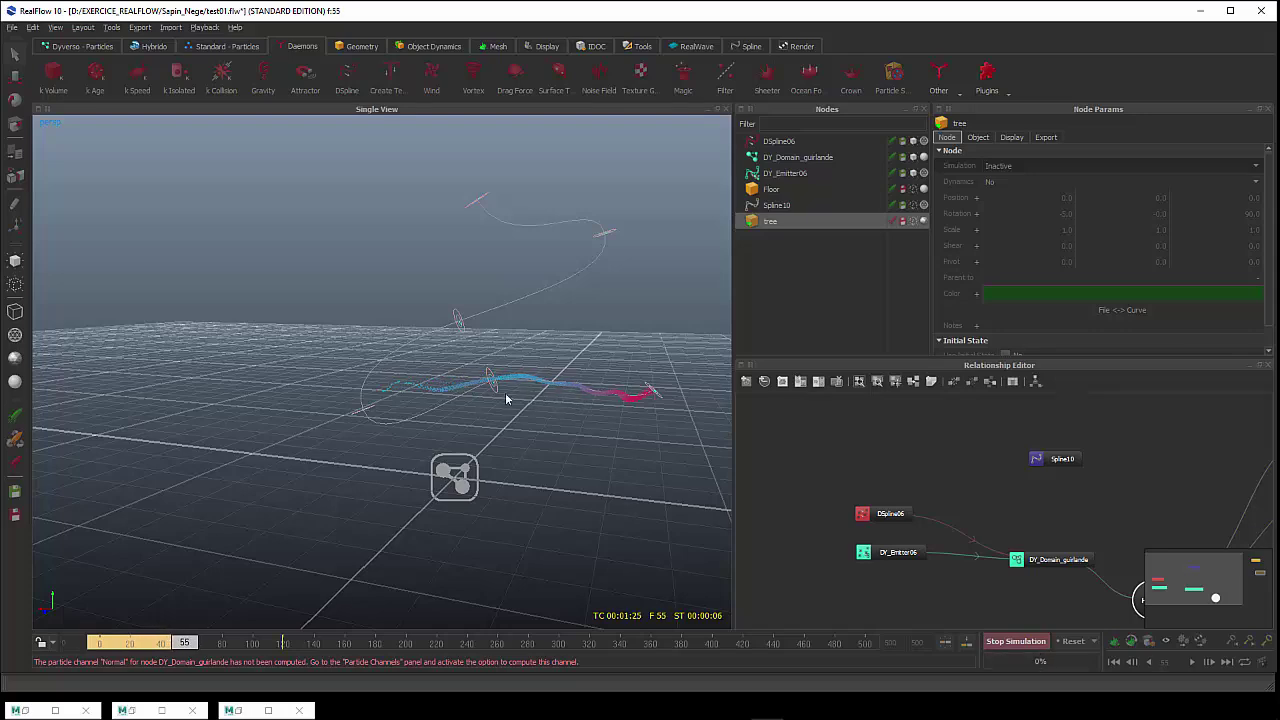
click(436, 437)
alt+drag(436, 437, 405, 451)
key(ctrl+r)
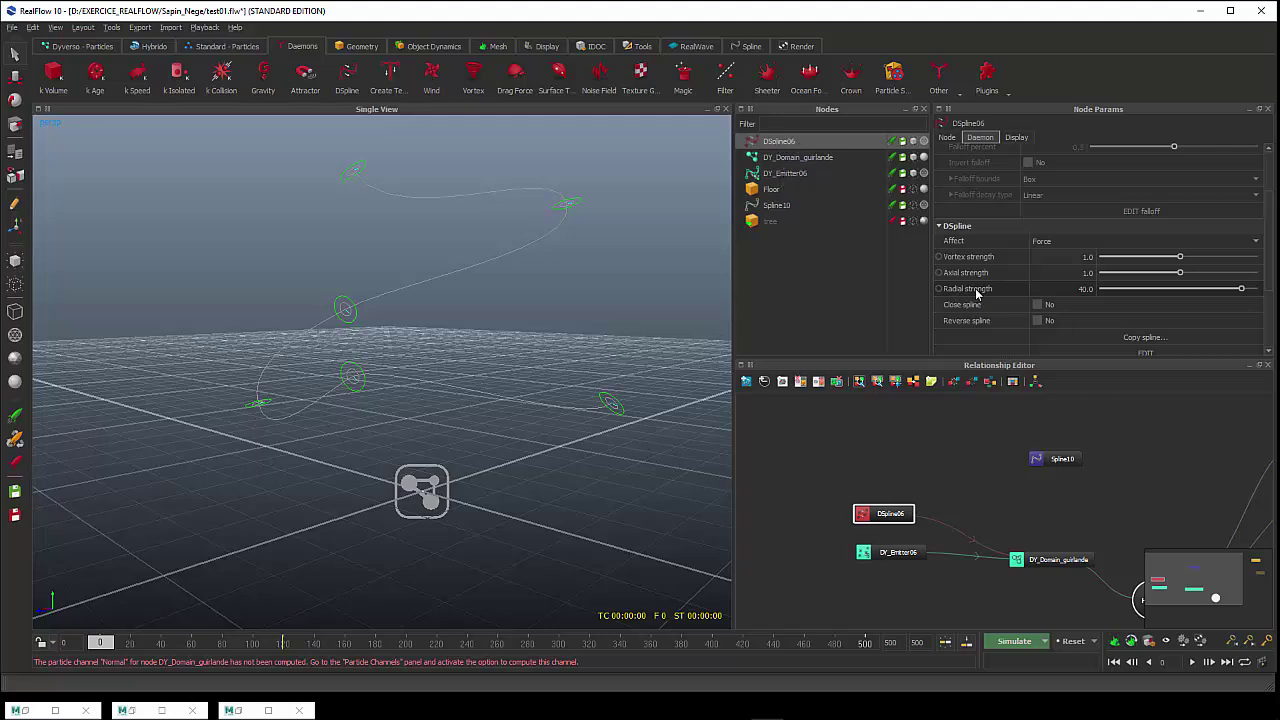
Keep DSpline06's Radial strength at 40, reset all simulation data and simulate to frame 111
double_click(1082, 289)
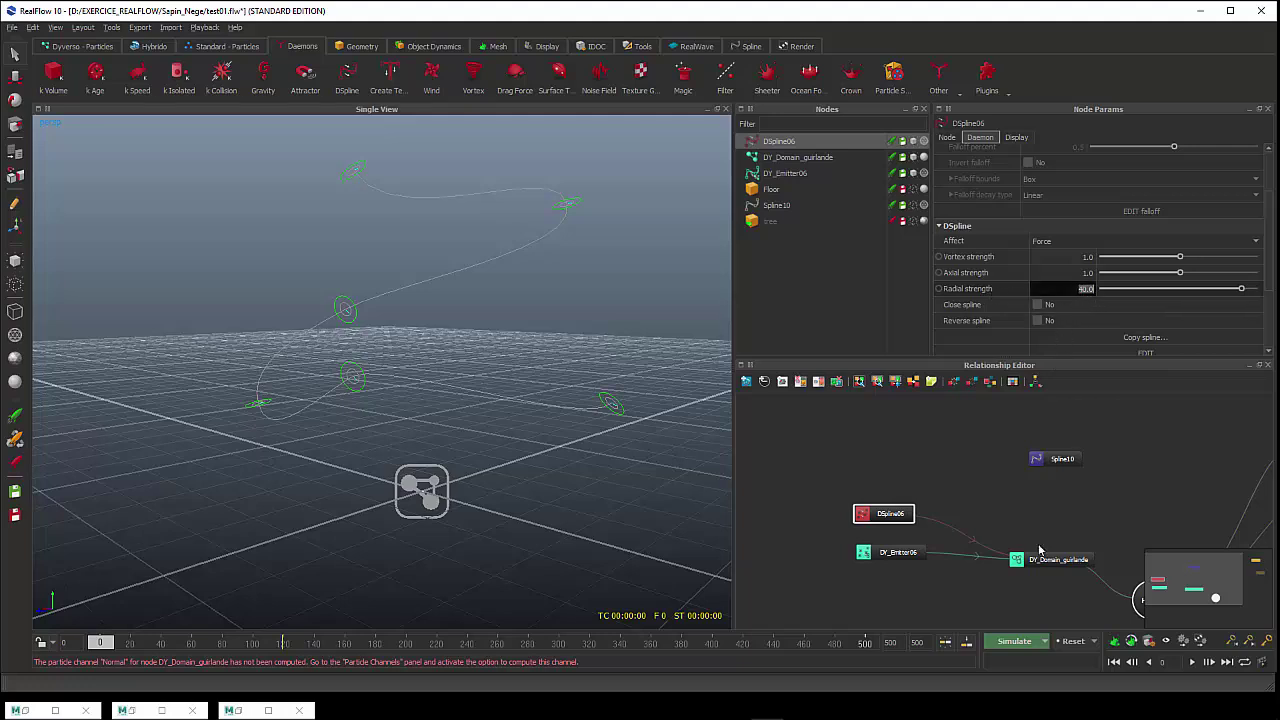
click(1075, 643)
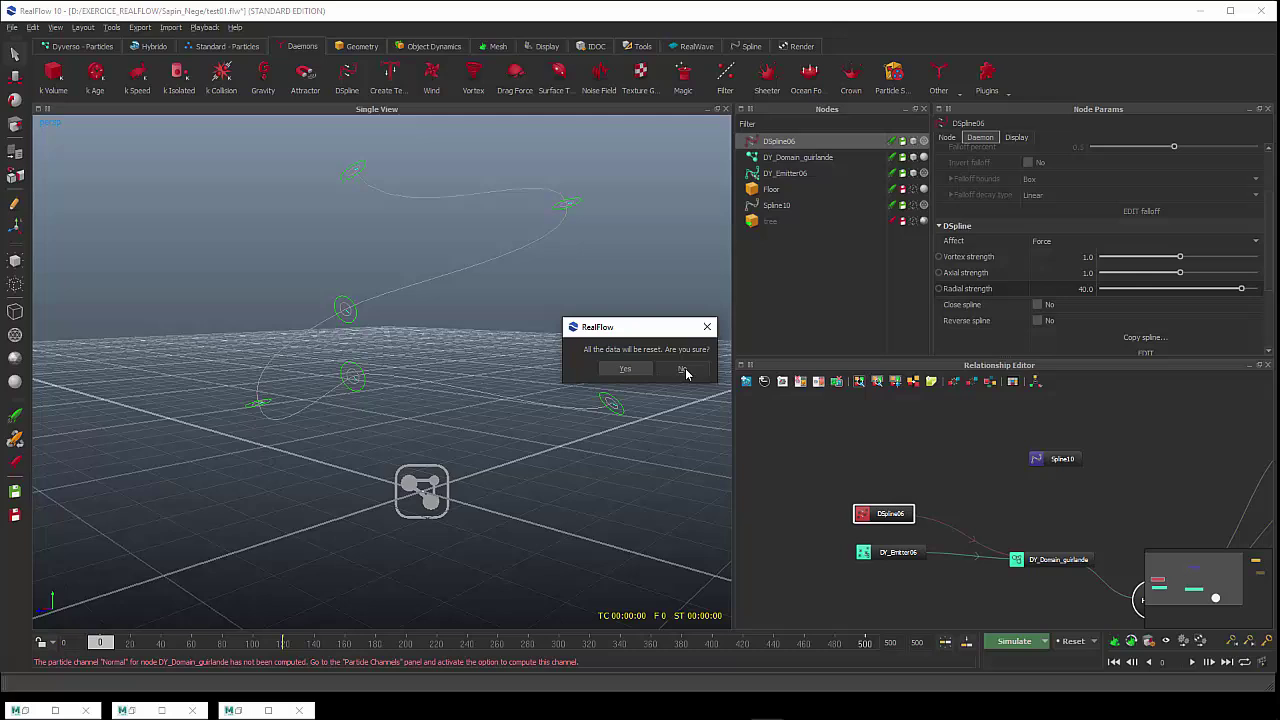
click(628, 369)
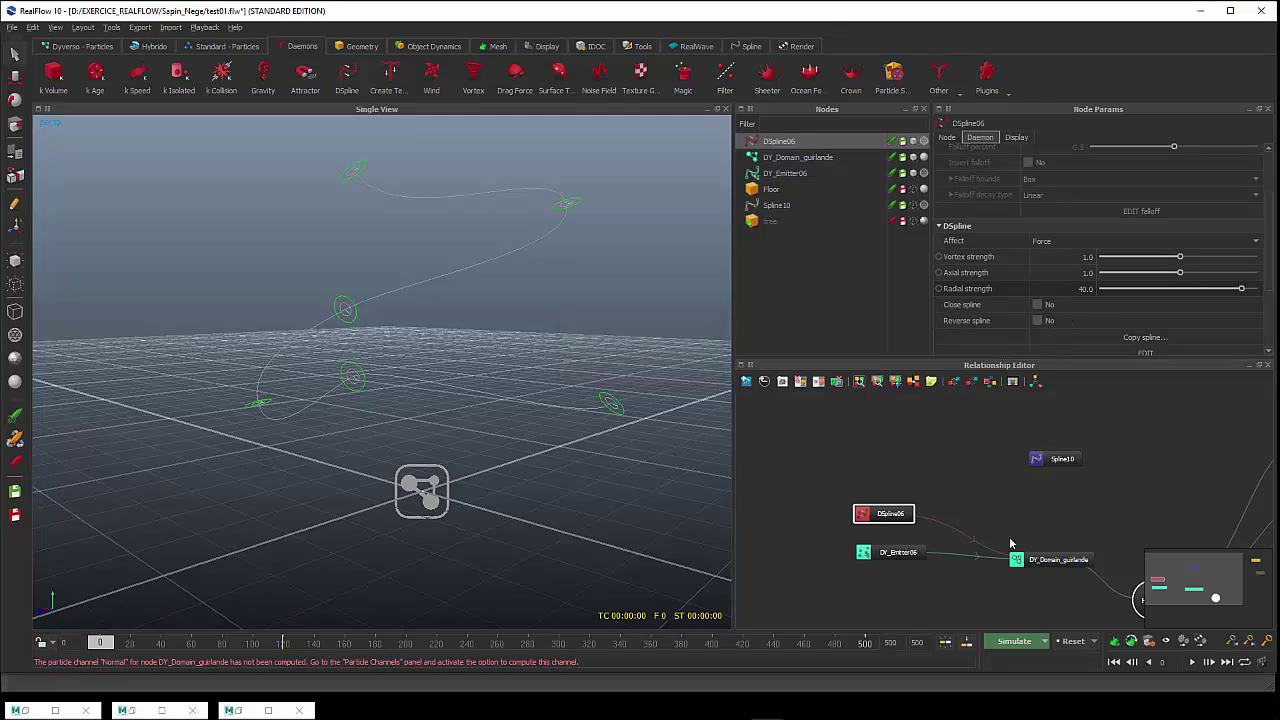
click(1013, 642)
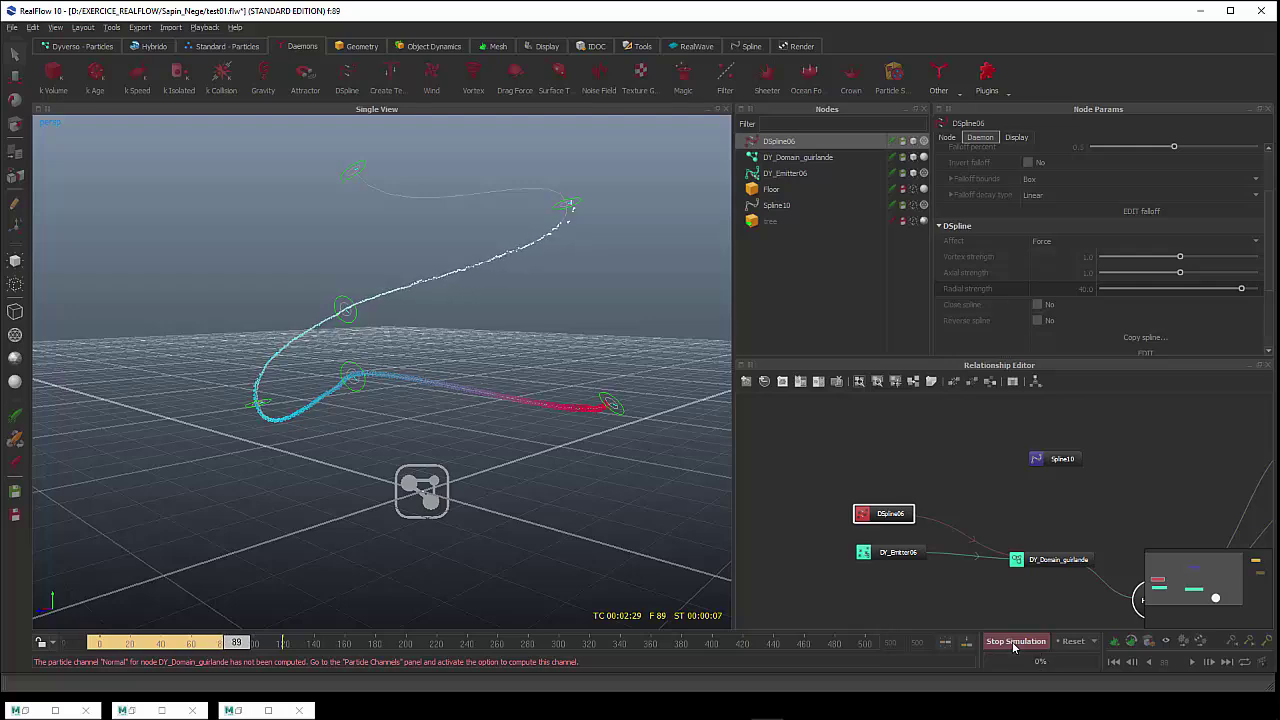
click(1012, 641)
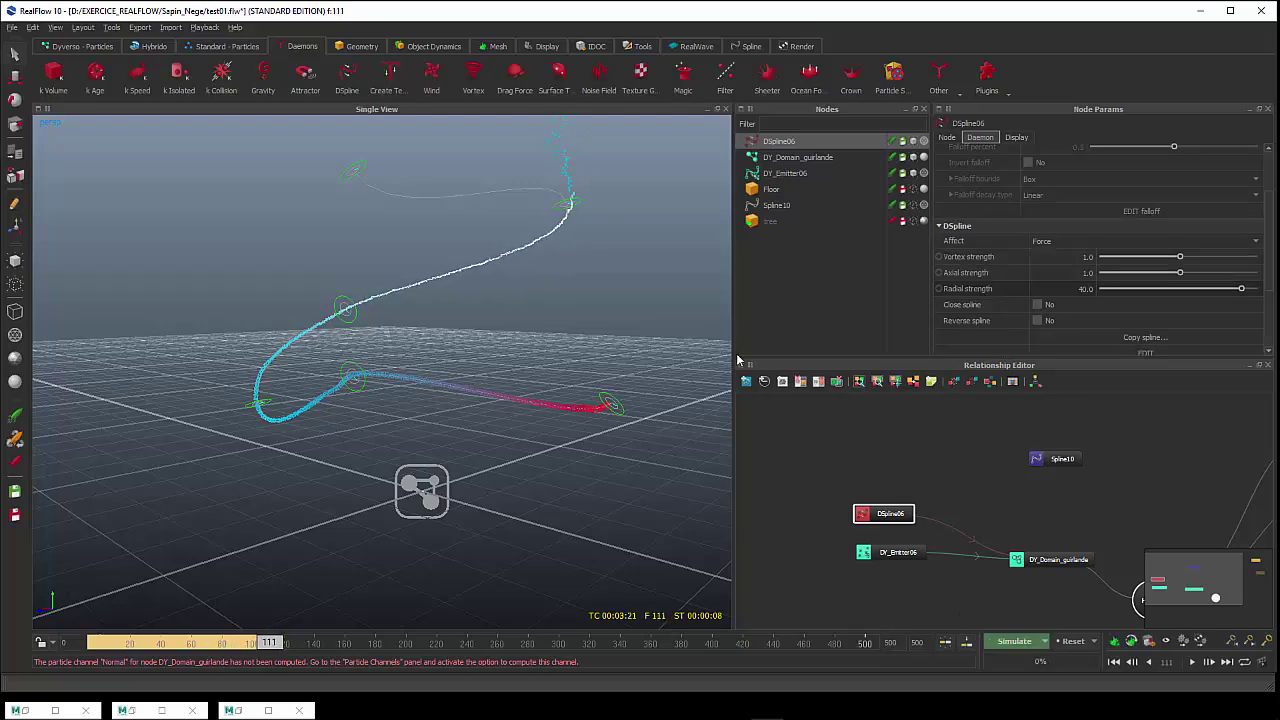
Examine the particle stream around DSpline06's upper control point from different angles and distances
alt+drag(680, 380, 560, 266)
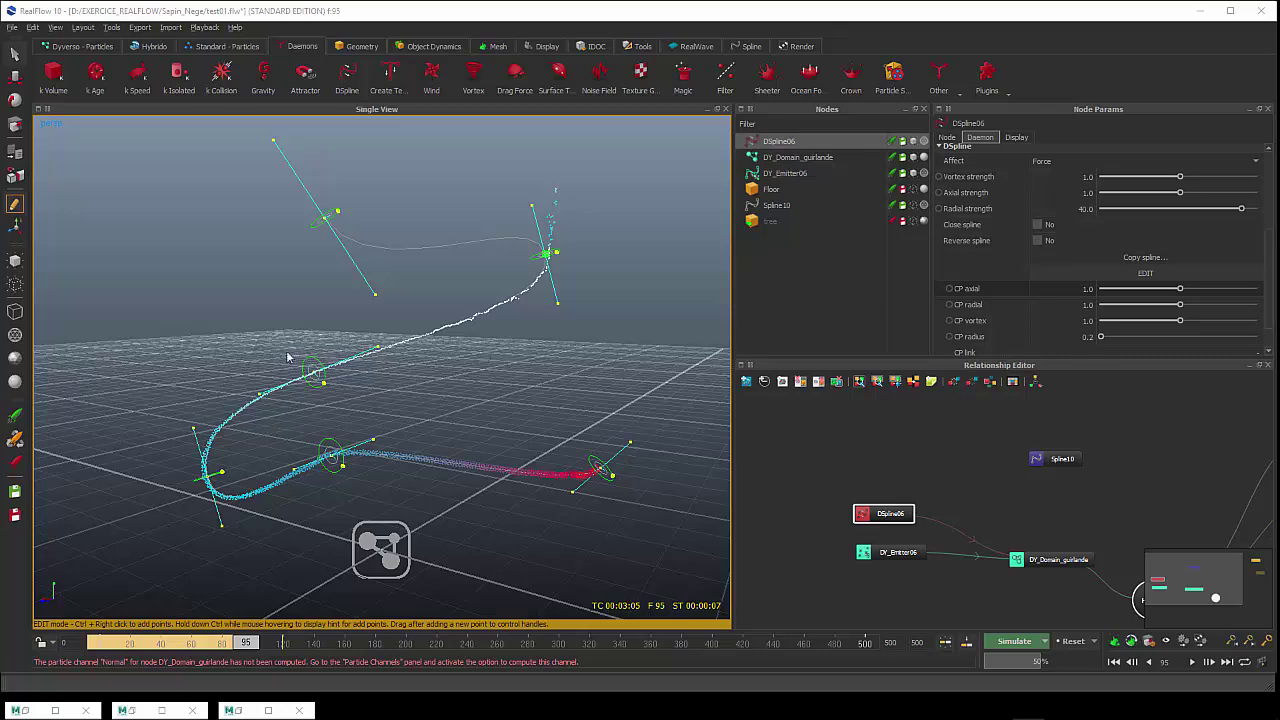
scroll(400, 390, up, 3)
scroll(367, 422, up, 3)
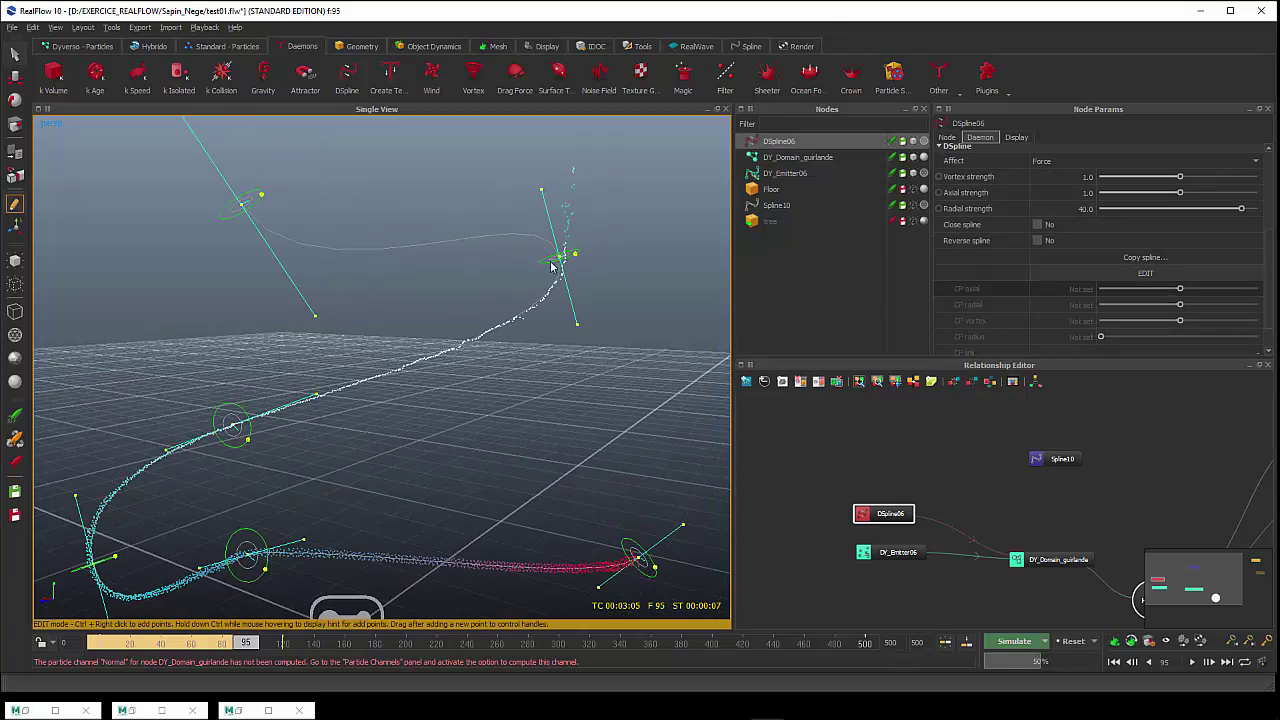
click(560, 260)
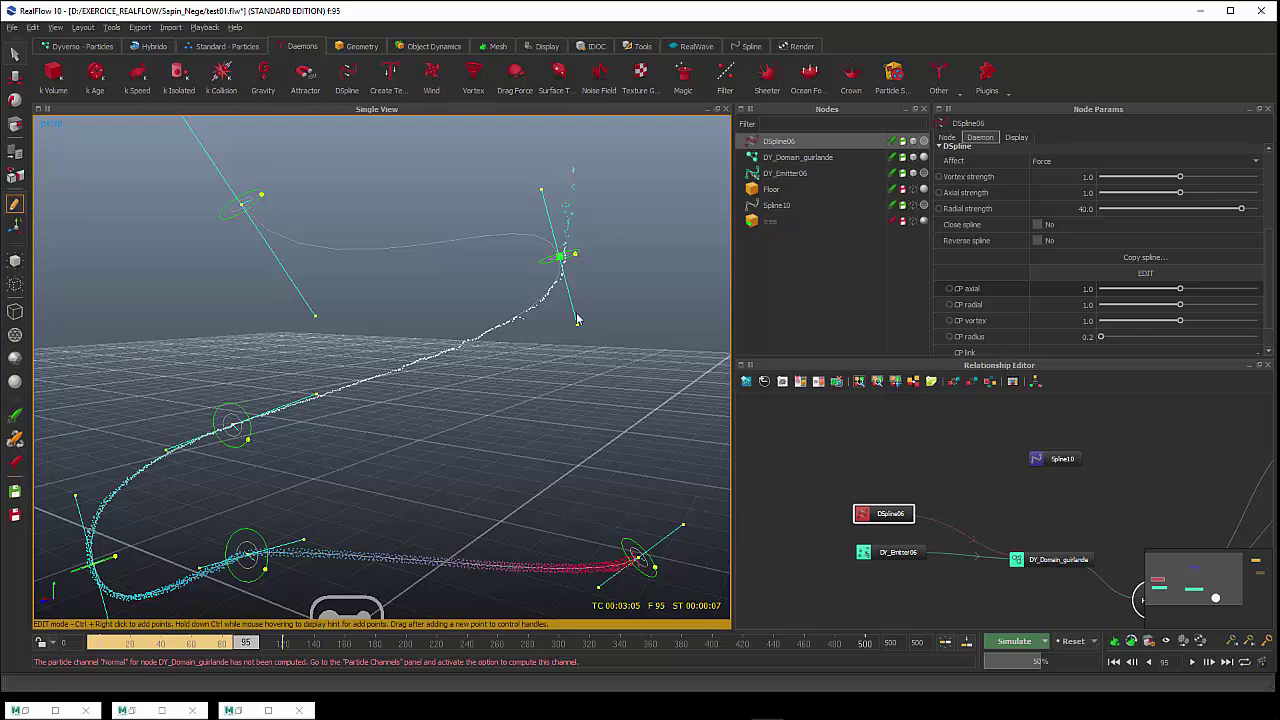
scroll(531, 407, down, 4)
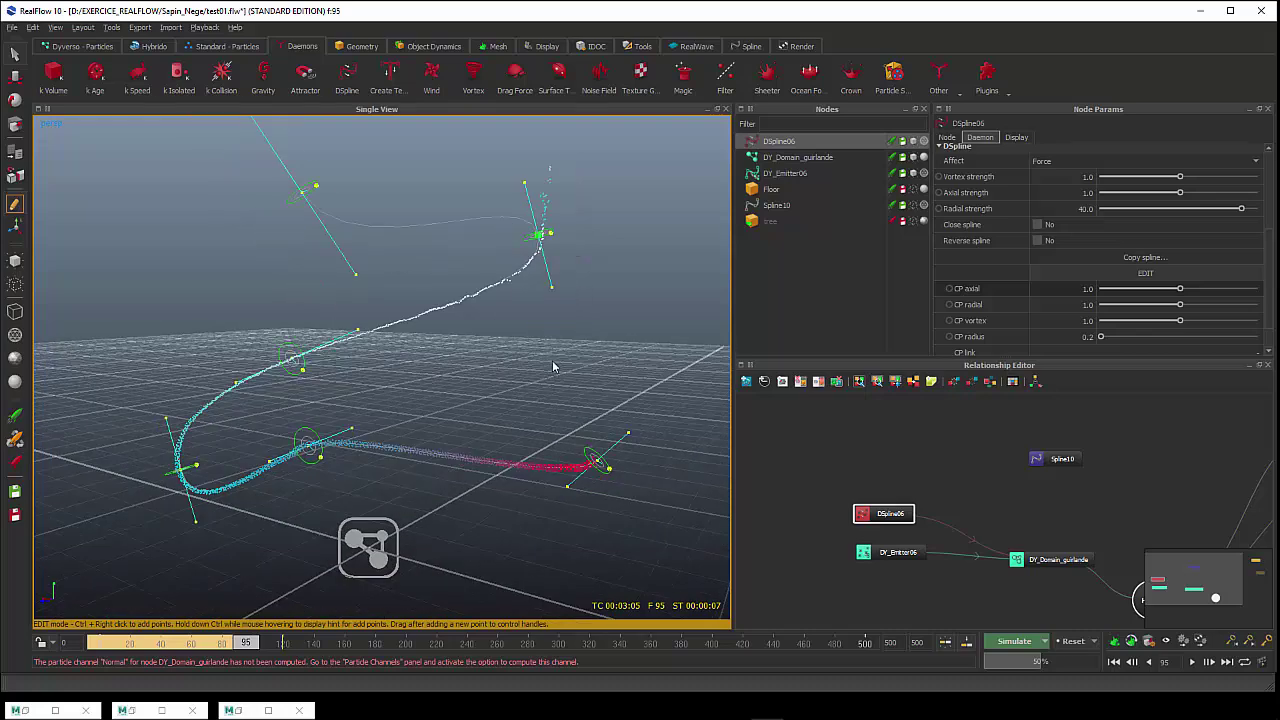
middle_drag(553, 367, 550, 353)
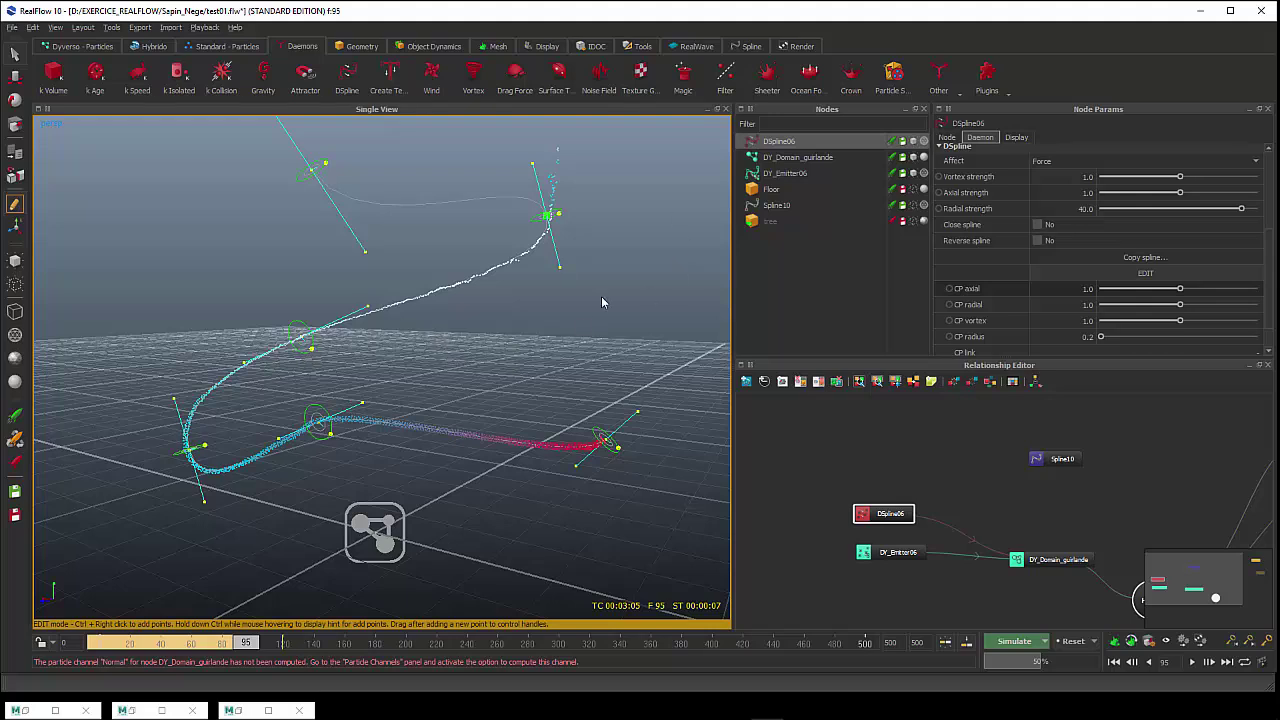
Add a Drag Force daemon, place it above DSpline06 in the relationship graph and delete its link to Hub01
click(512, 76)
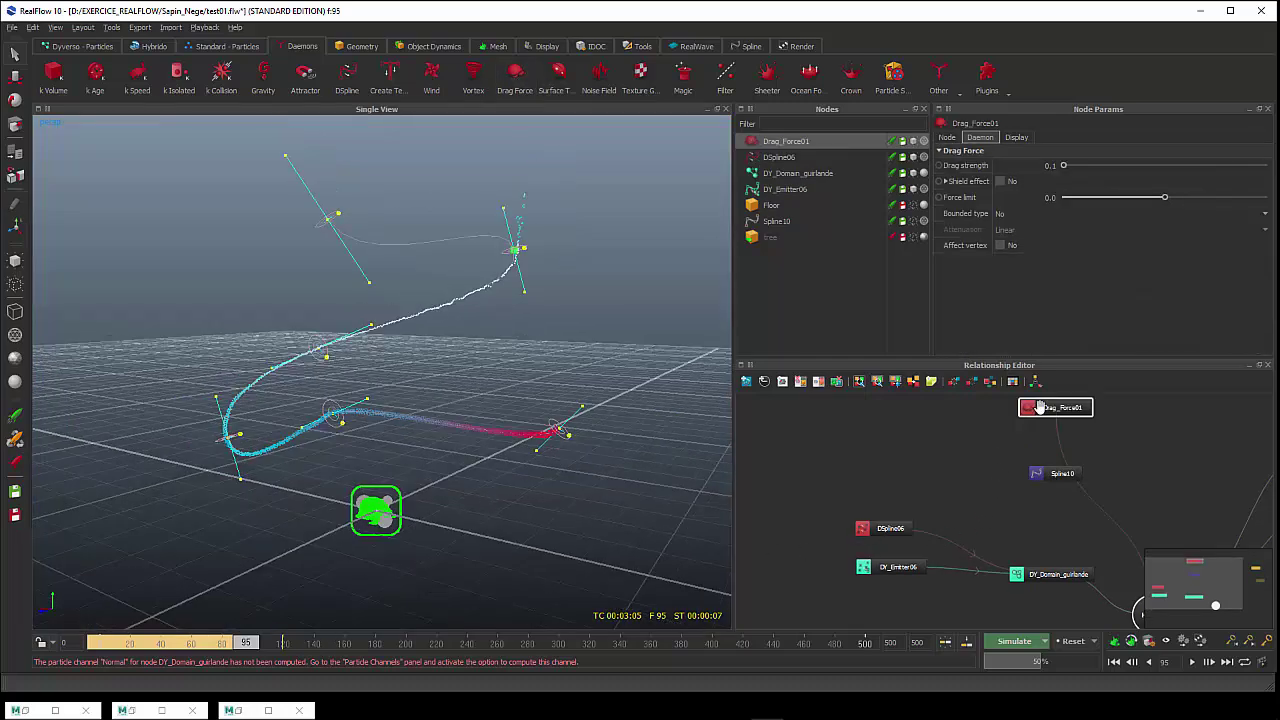
drag(1040, 407, 878, 437)
middle_drag(951, 501, 937, 476)
click(996, 543)
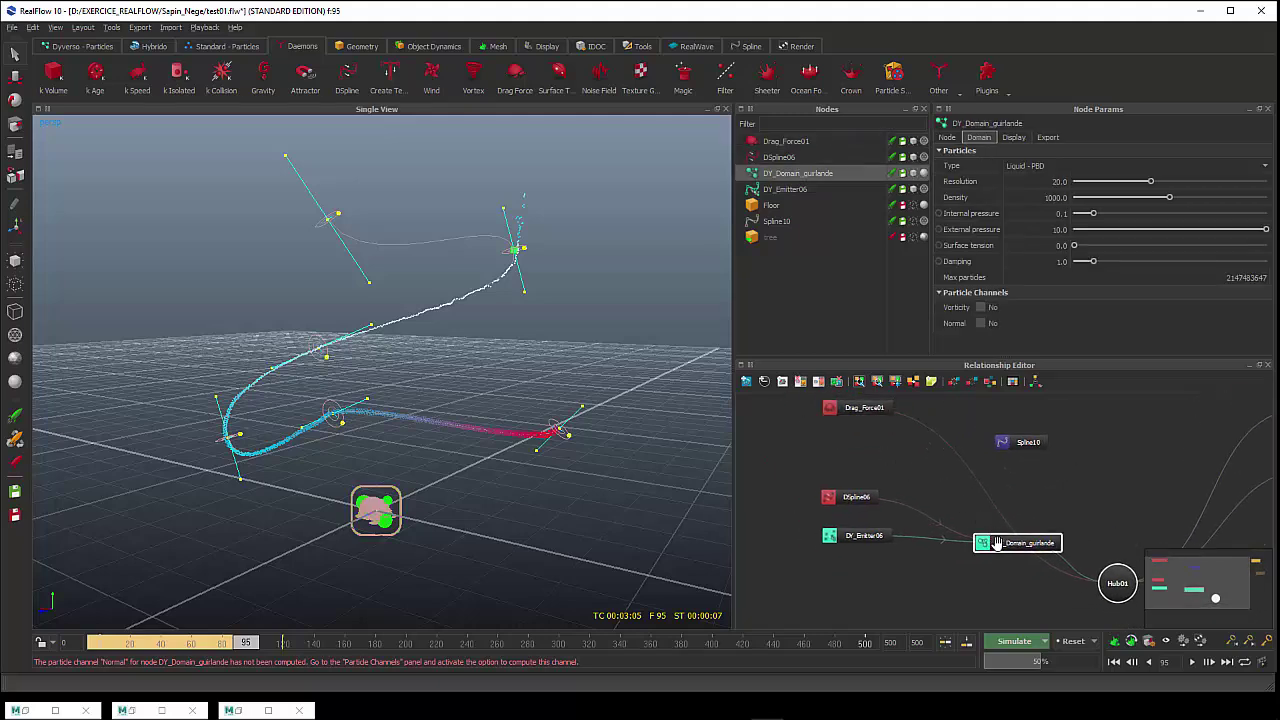
click(996, 491)
key(Delete)
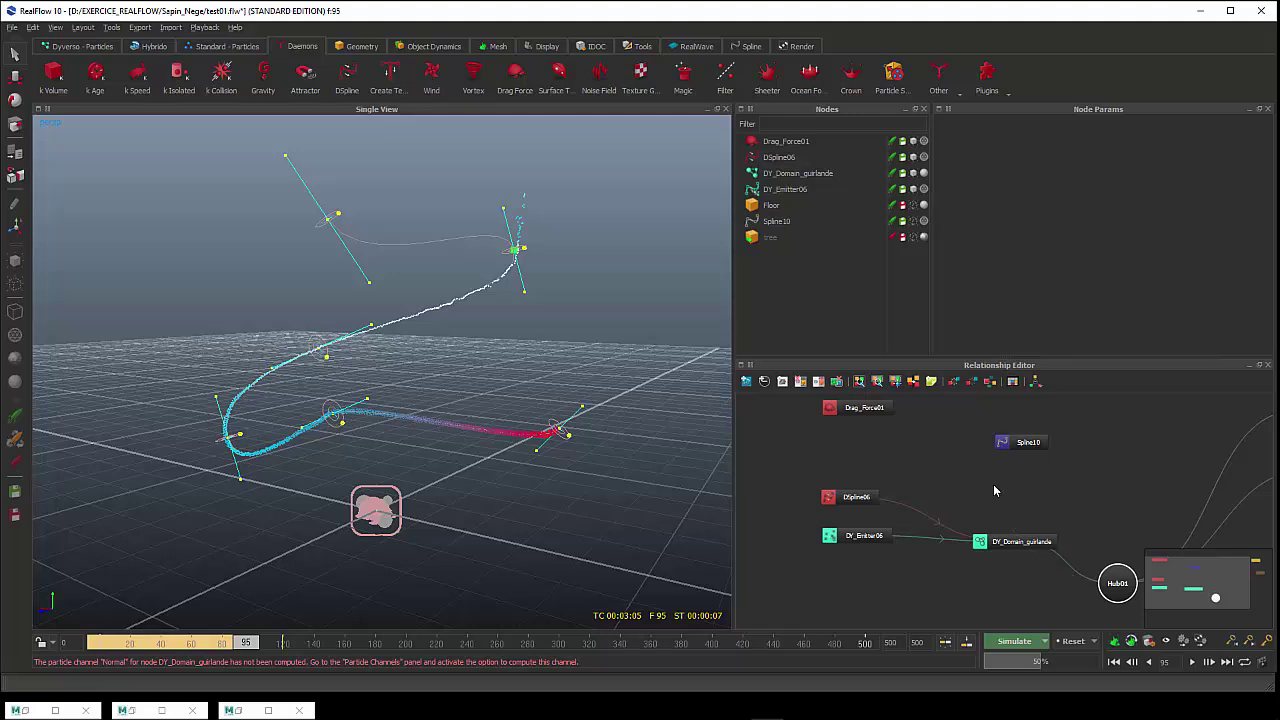
Link the Drag Force daemon to DY_Domain_guirlande and set its Drag strength to 1.0
click(870, 411)
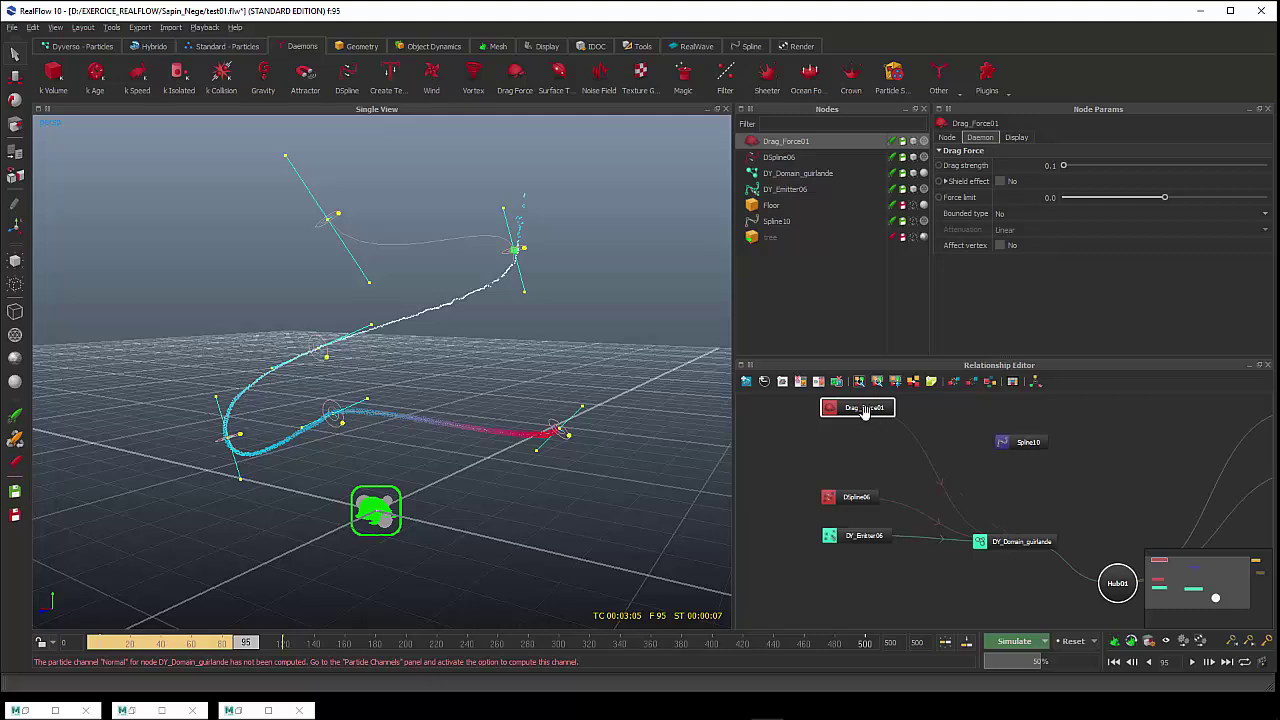
drag(864, 412, 871, 443)
click(1048, 166)
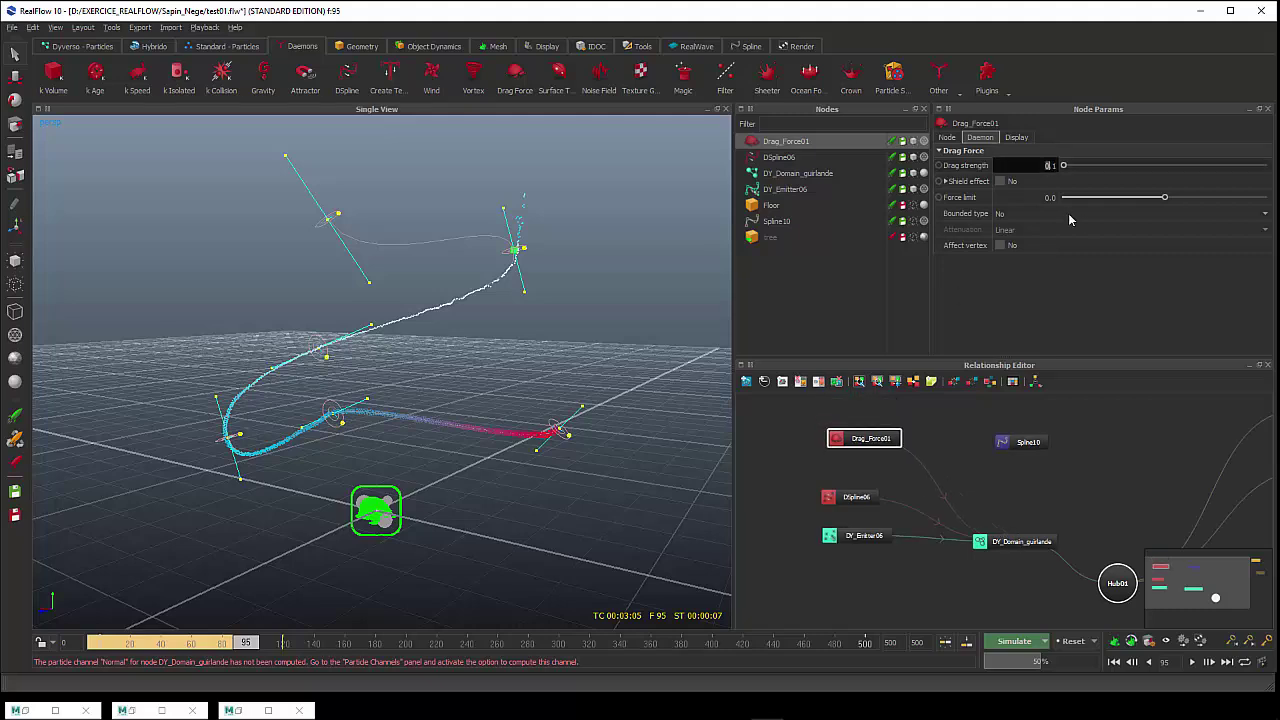
key(BackSpace)
key(BackSpace)
key(BackSpace)
key(Return)
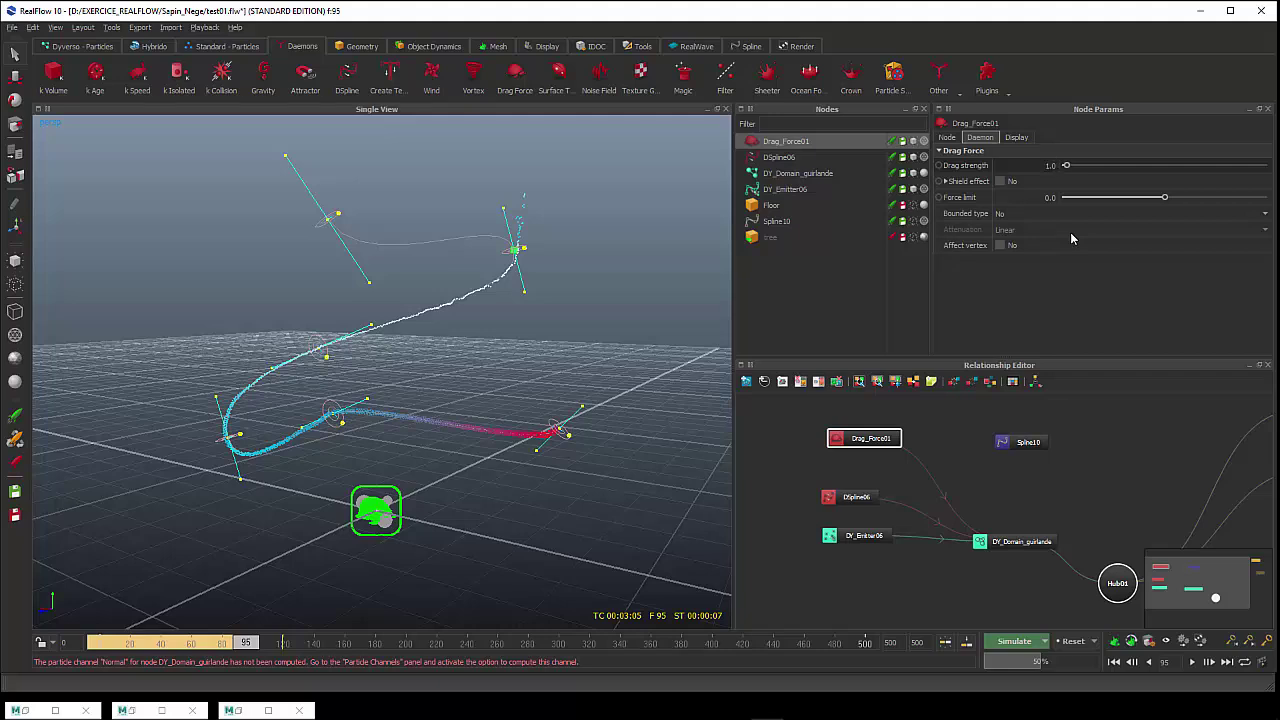
Reset all simulation data, simulate to frame 401 and check the particle garland from another angle
click(1063, 641)
click(624, 369)
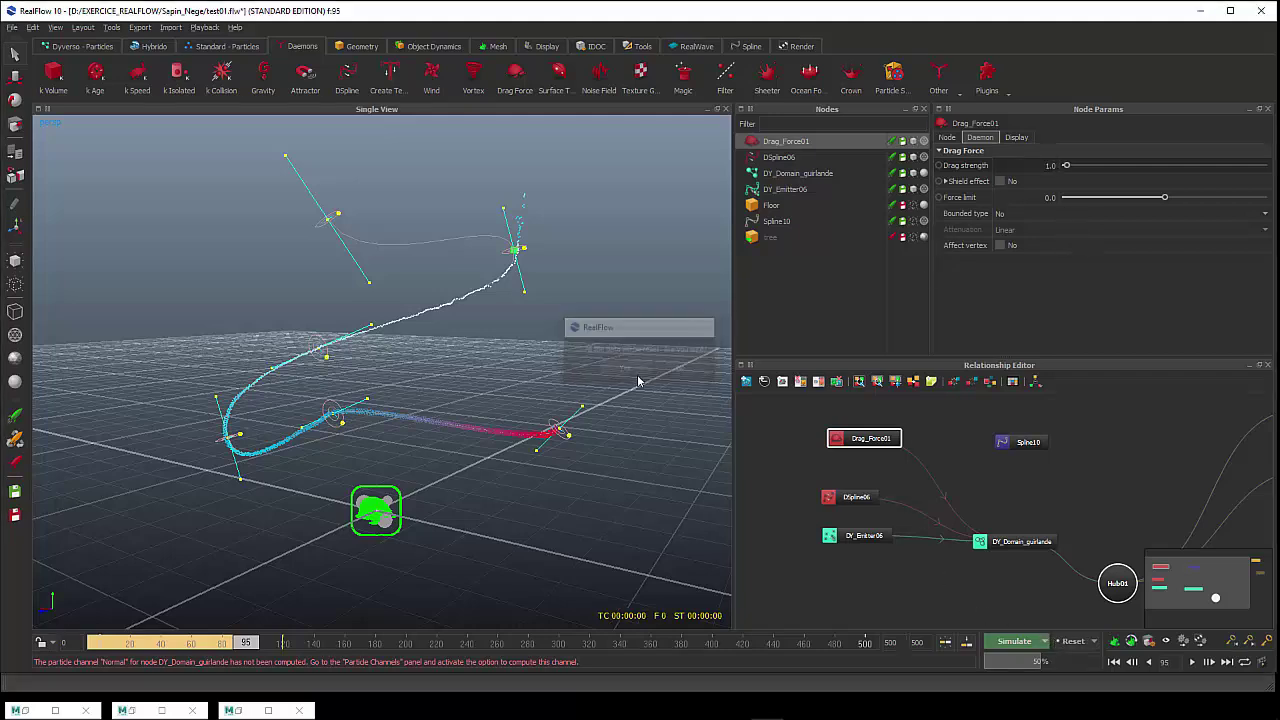
click(1002, 645)
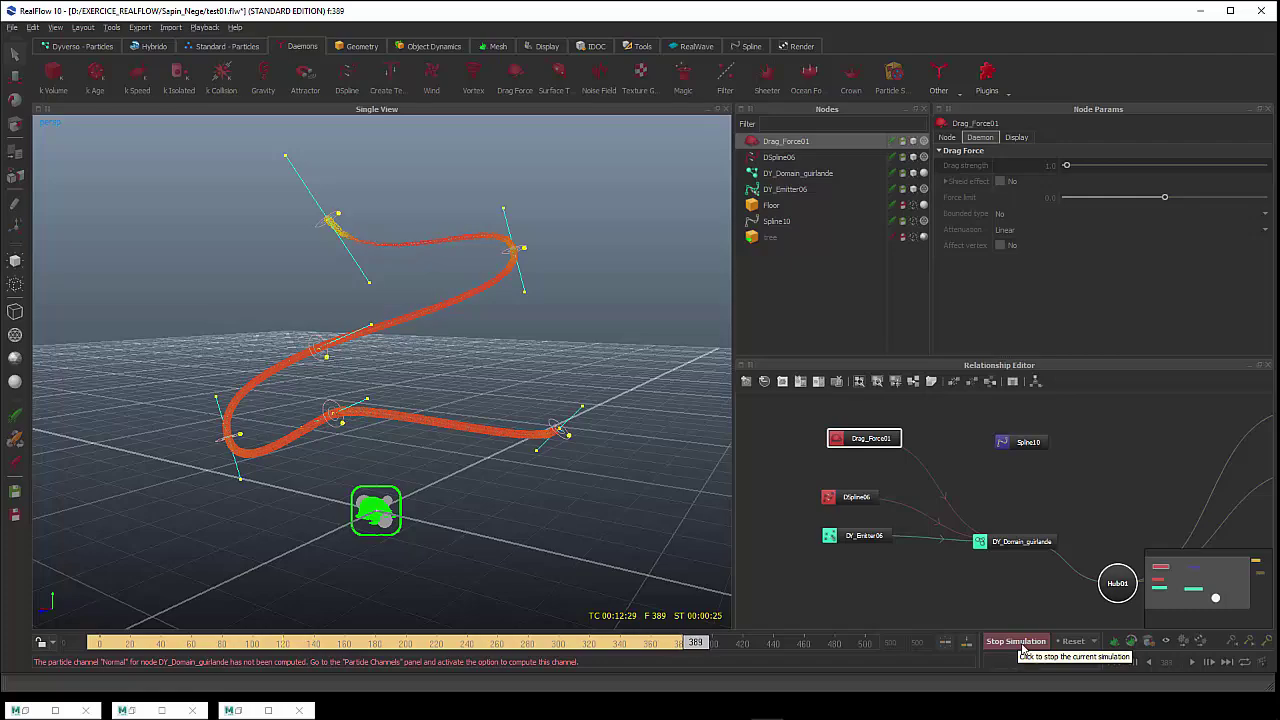
click(1020, 645)
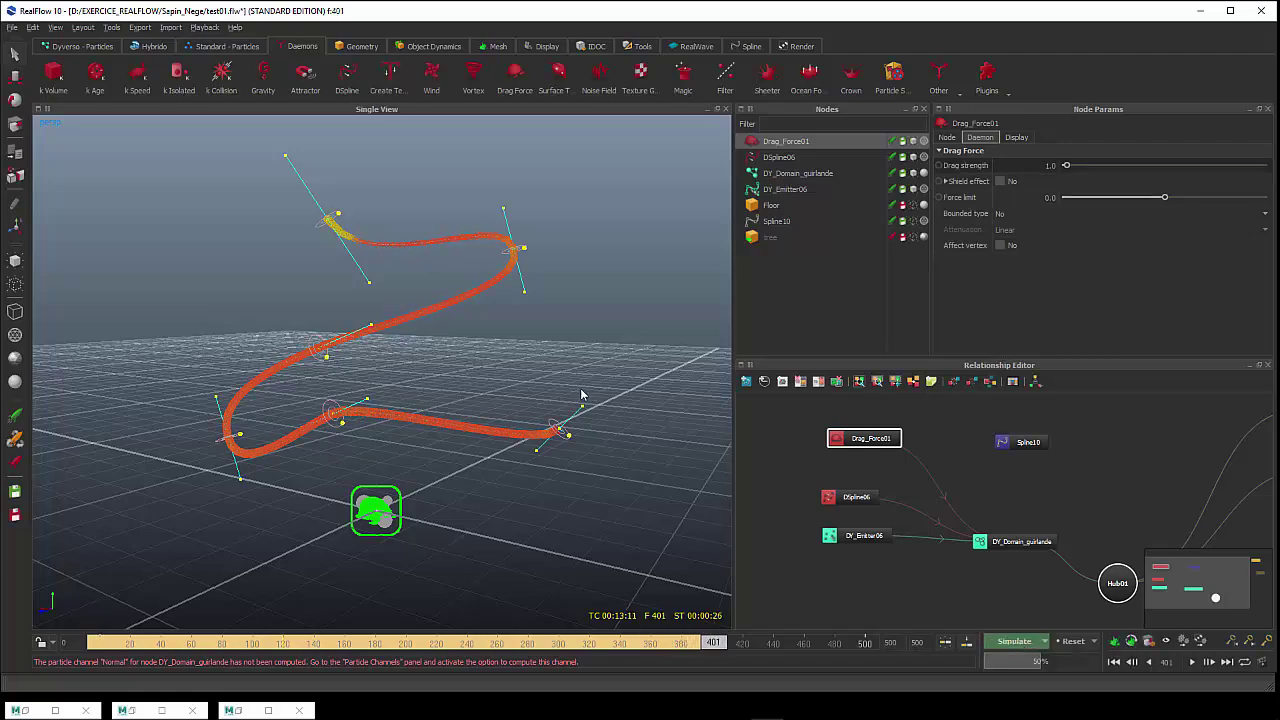
mouse_move(581, 395)
alt+mouse_down()
mouse_move(694, 391)
mouse_move(544, 392)
mouse_move(584, 377)
alt+mouse_up()
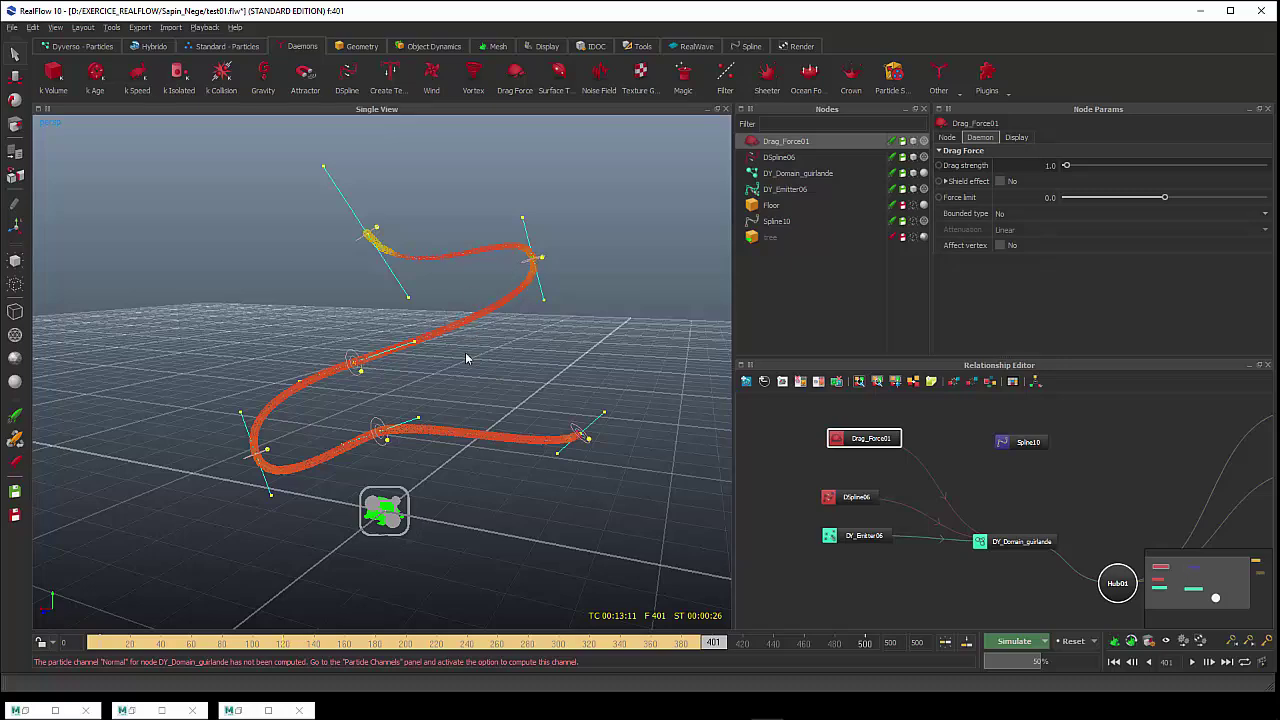
mouse_move(478, 392)
alt+mouse_down()
mouse_move(642, 382)
mouse_move(504, 400)
mouse_move(450, 389)
mouse_move(505, 396)
mouse_move(487, 396)
alt+mouse_up()
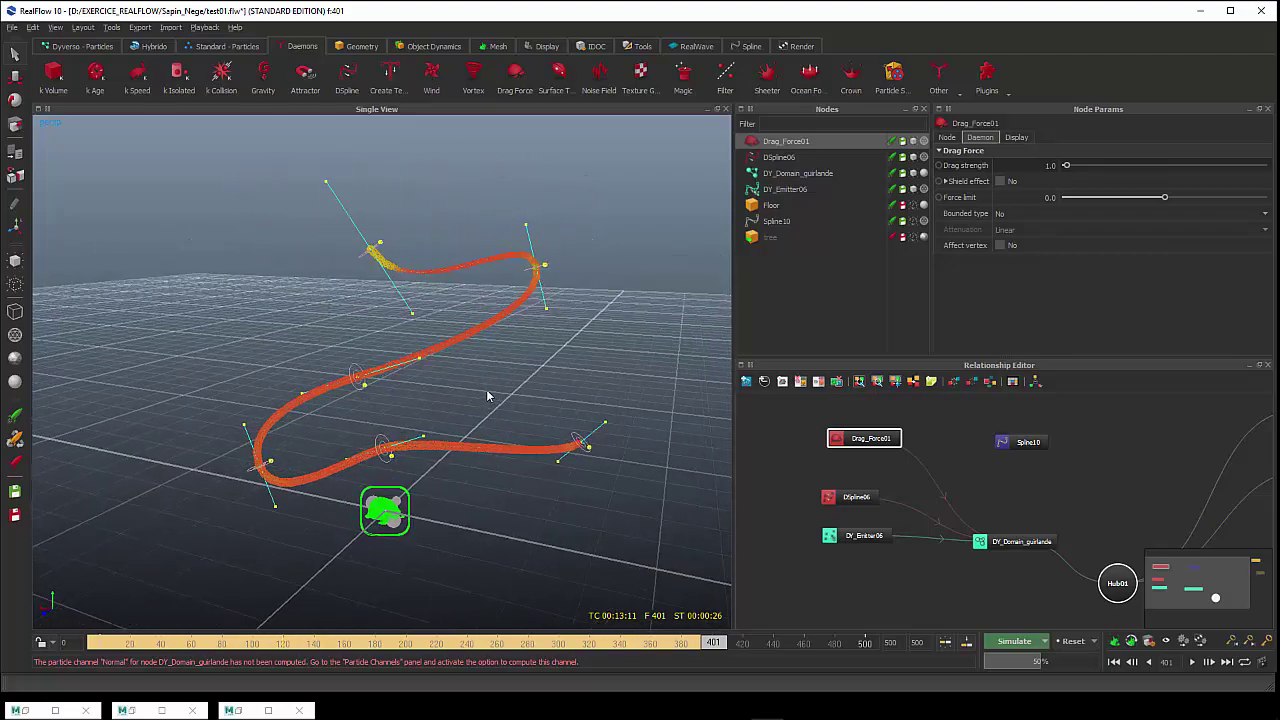
Set DSpline06's Radial strength to 20, reset all simulation data and simulate to frame 360
click(796, 159)
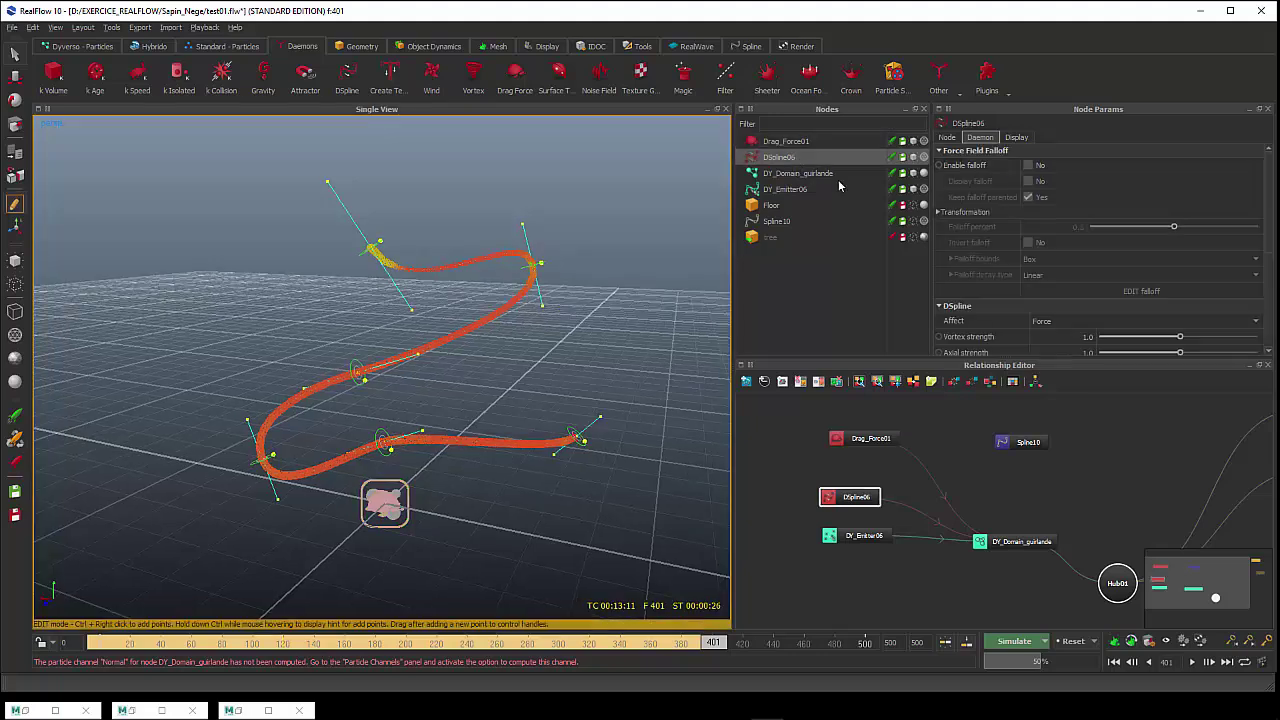
scroll(1029, 272, down, 3)
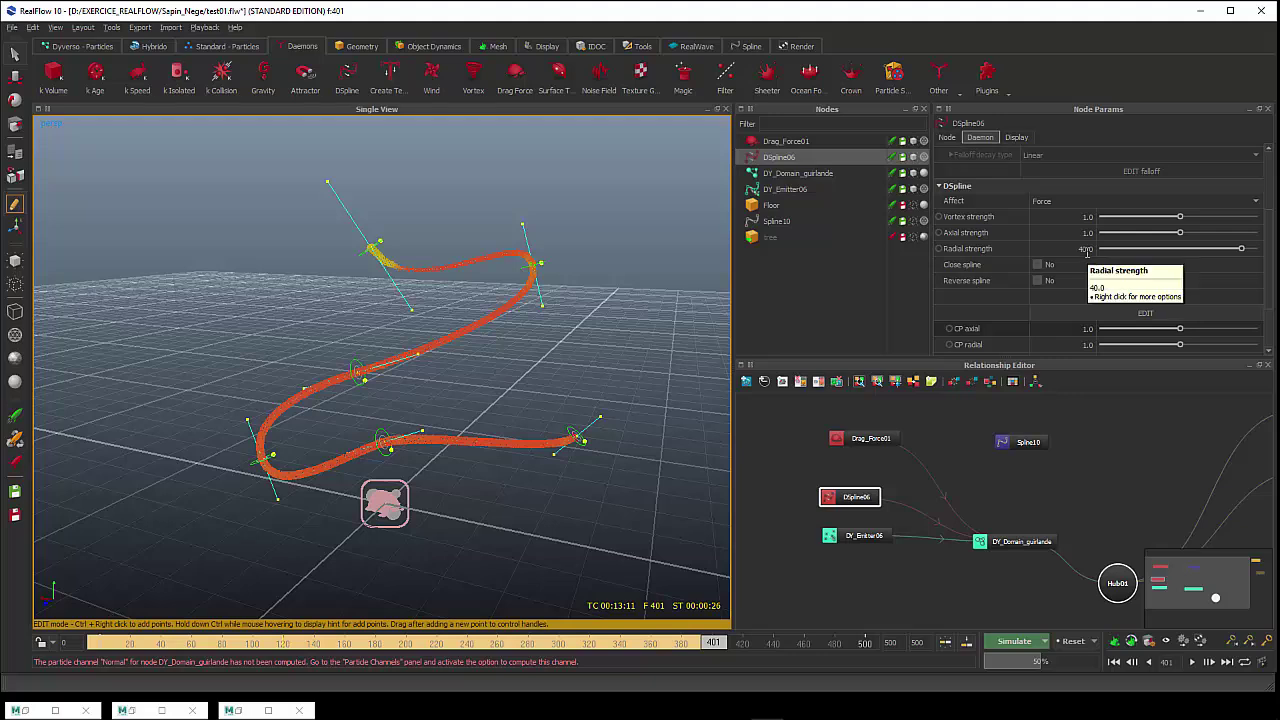
double_click(1086, 249)
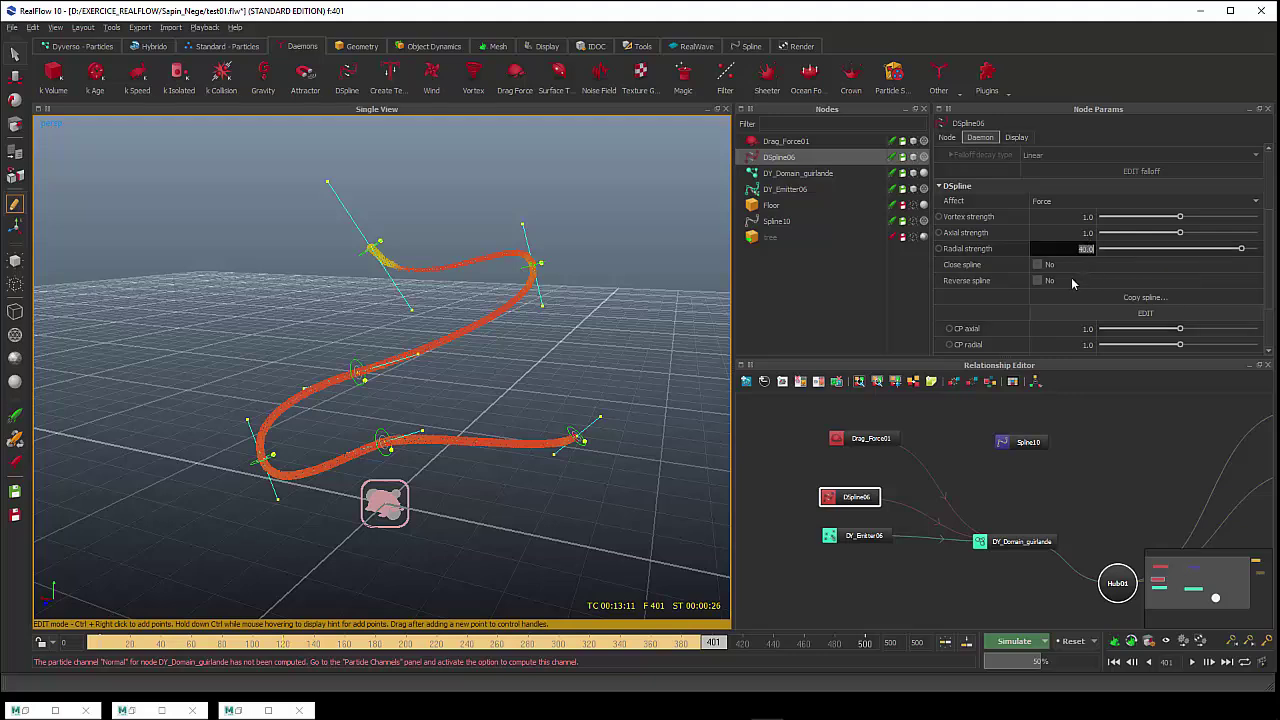
text(0)
key(Return)
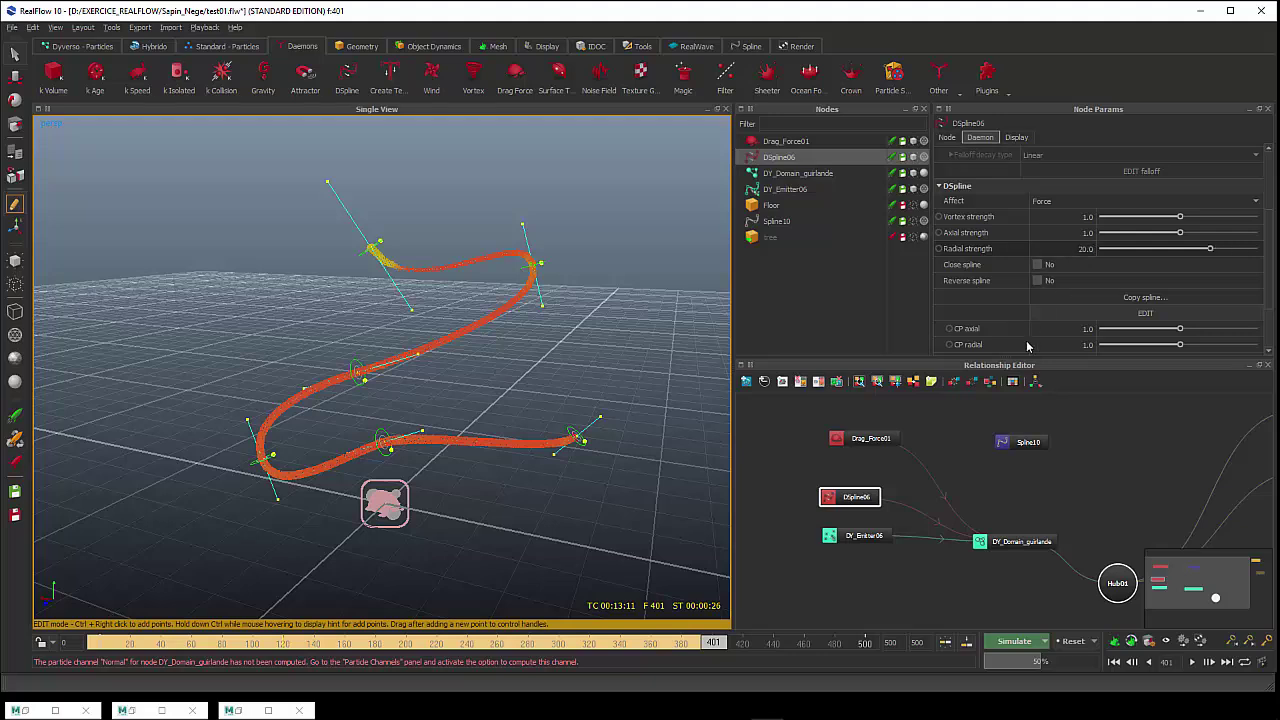
click(1085, 646)
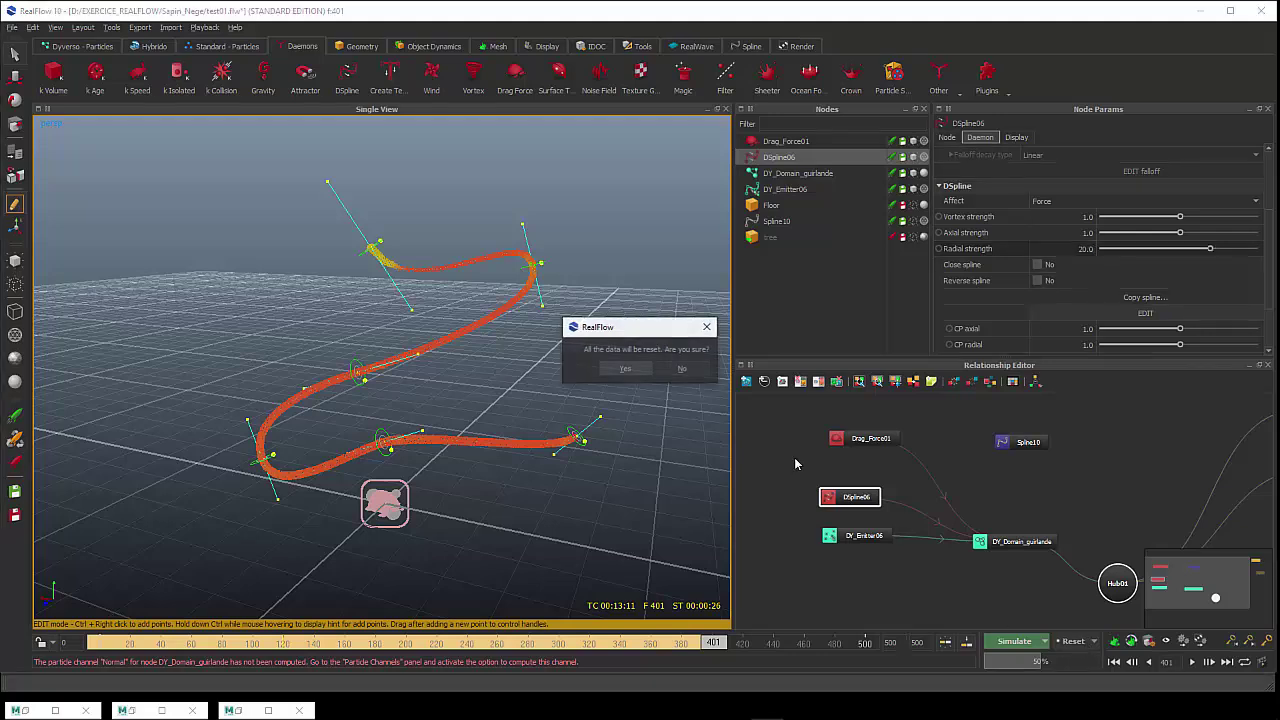
click(632, 374)
click(1036, 646)
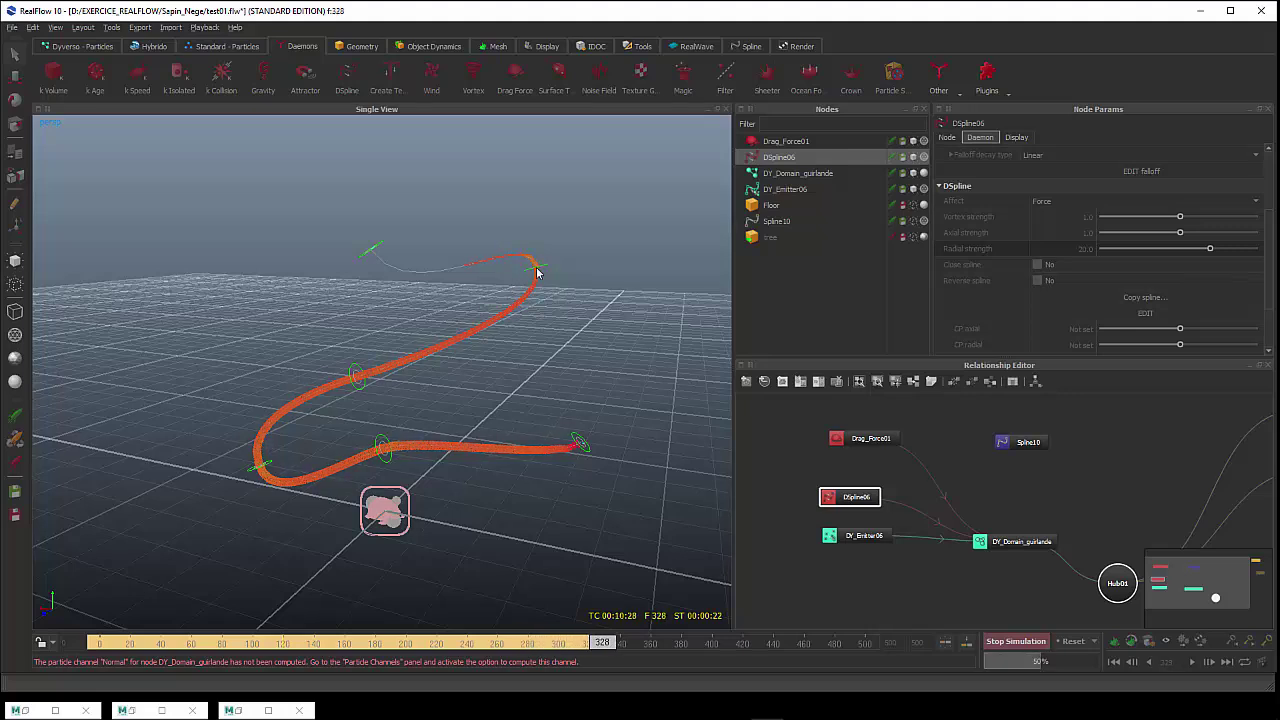
click(1017, 643)
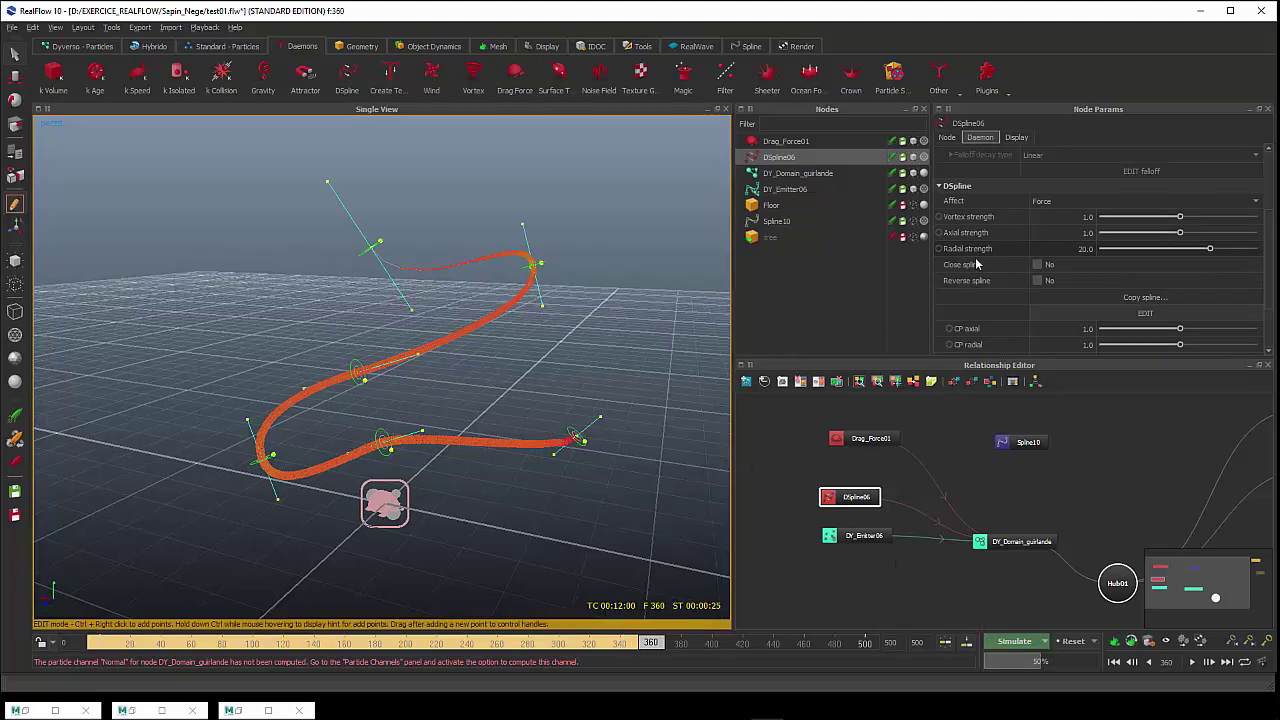
Try a Radial strength of 5 on DSpline06, resetting all data and running the simulation again
click(1080, 248)
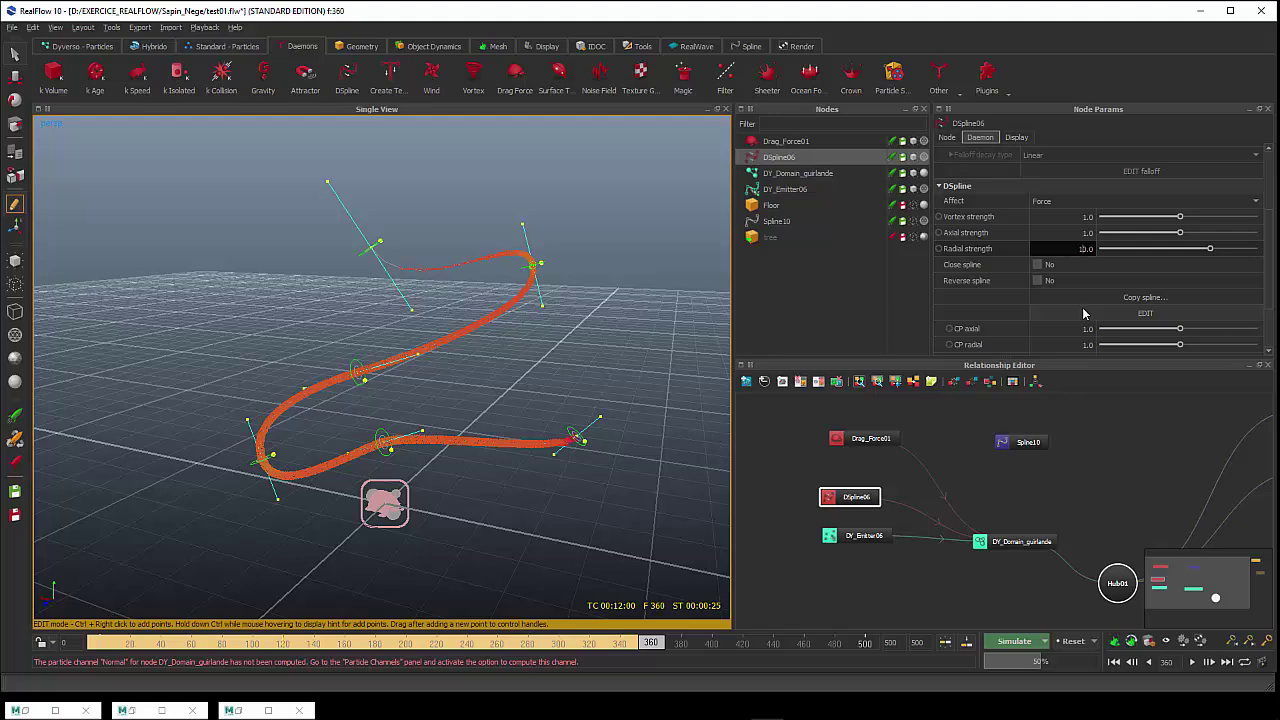
key(BackSpace)
key(BackSpace)
key(BackSpace)
key(BackSpace)
text(5)
key(Return)
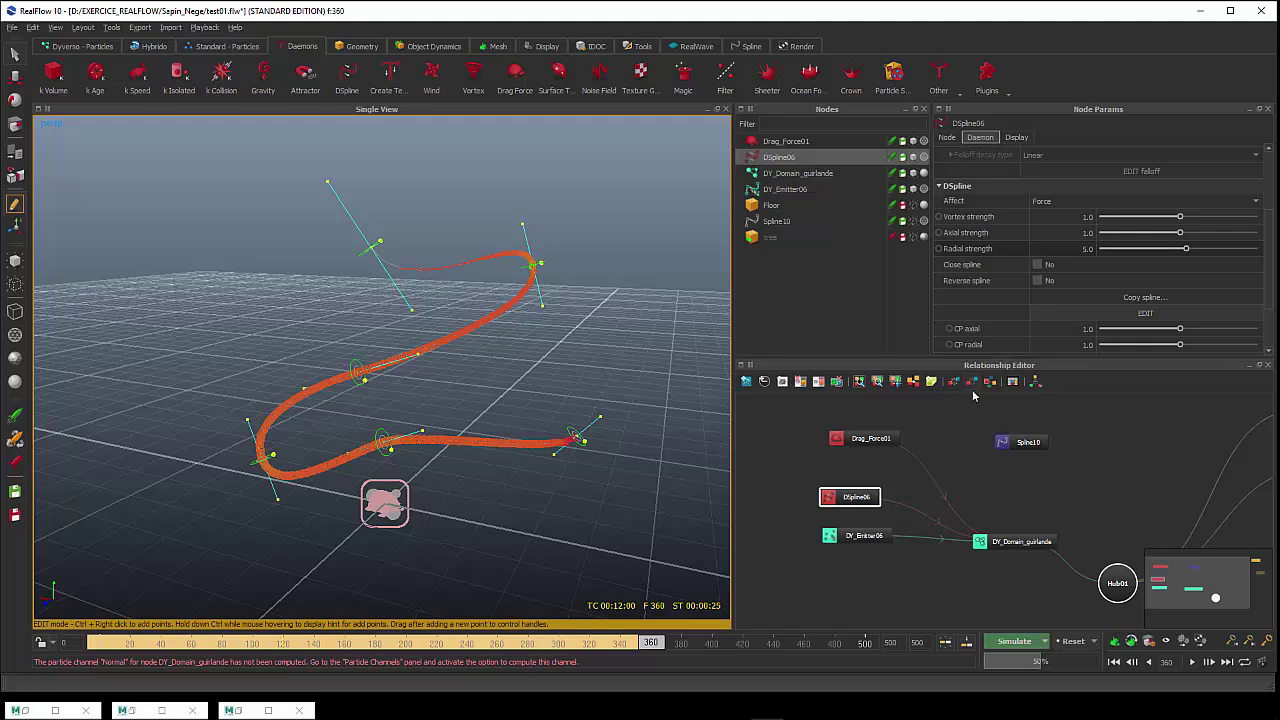
click(1073, 645)
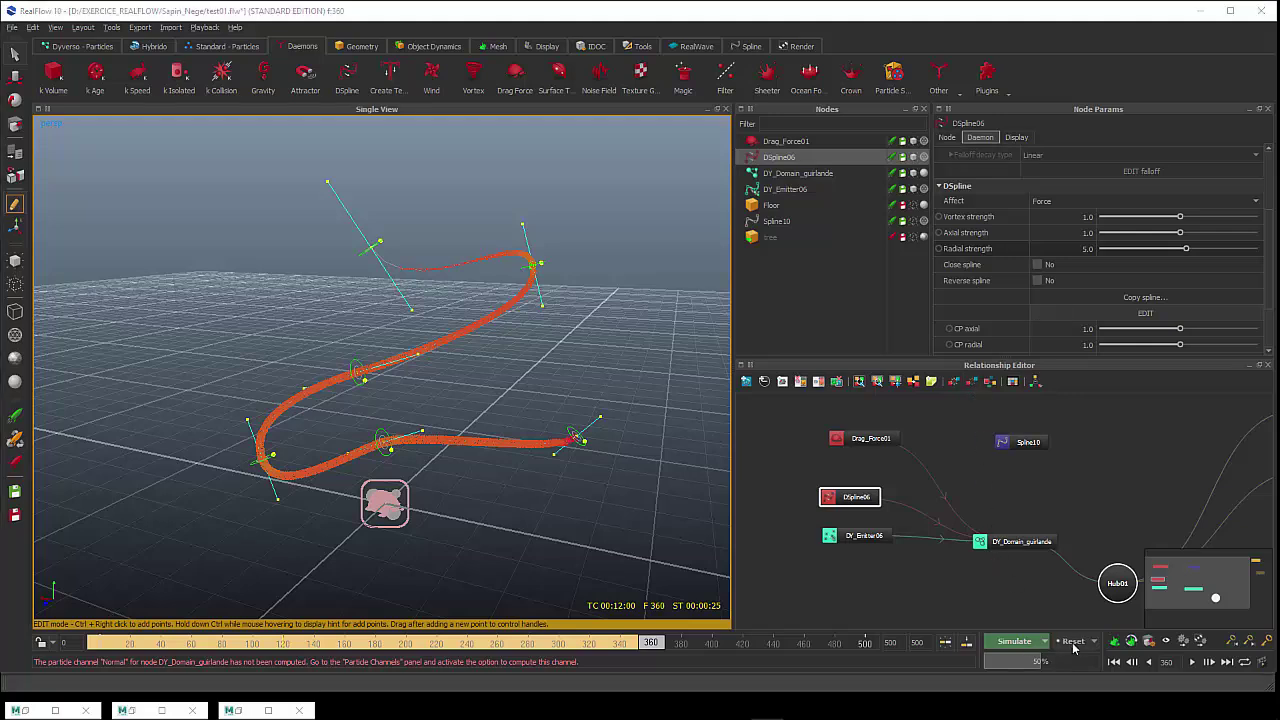
click(624, 369)
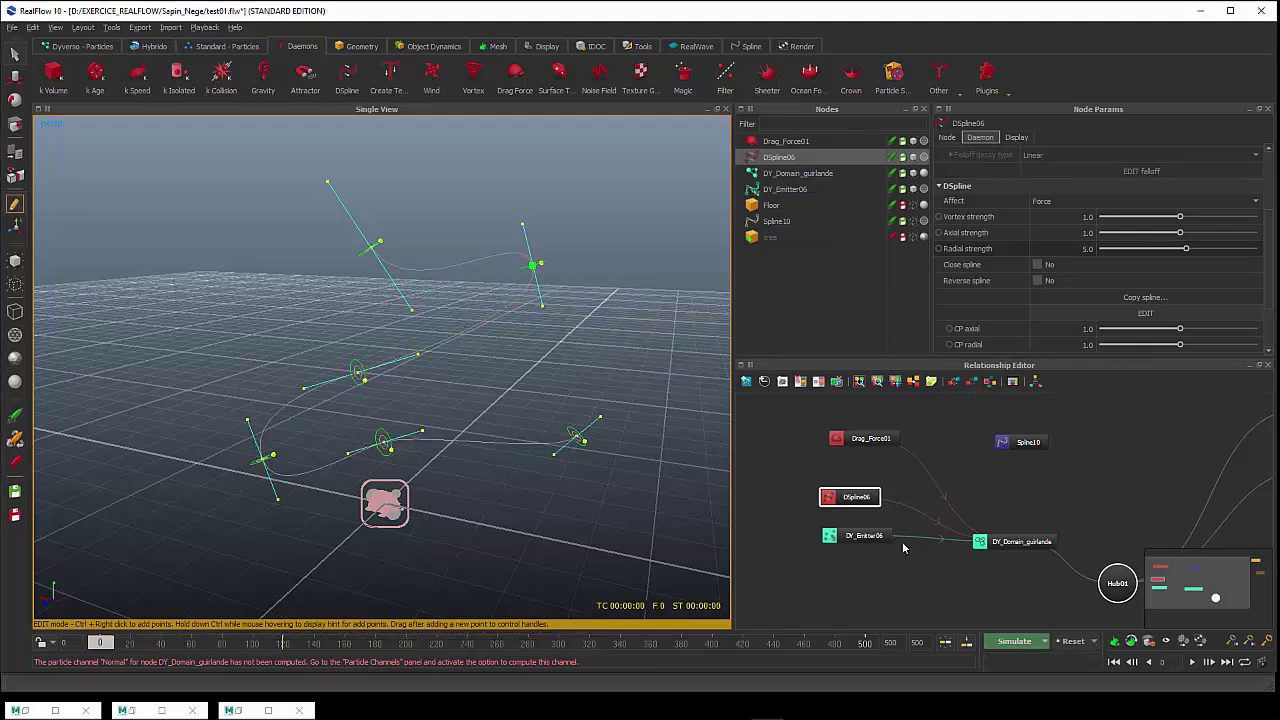
click(1030, 643)
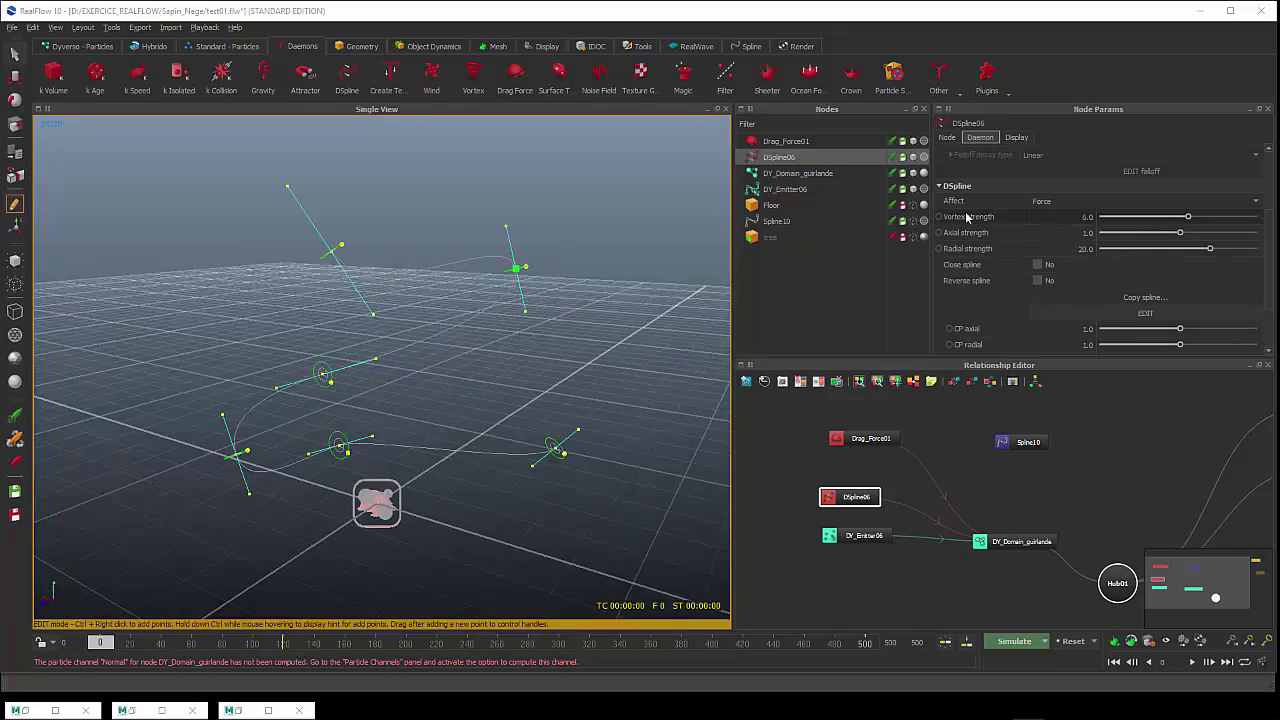
Set DSpline06's Vortex strength to 7 and Axial strength to 2
double_click(1087, 216)
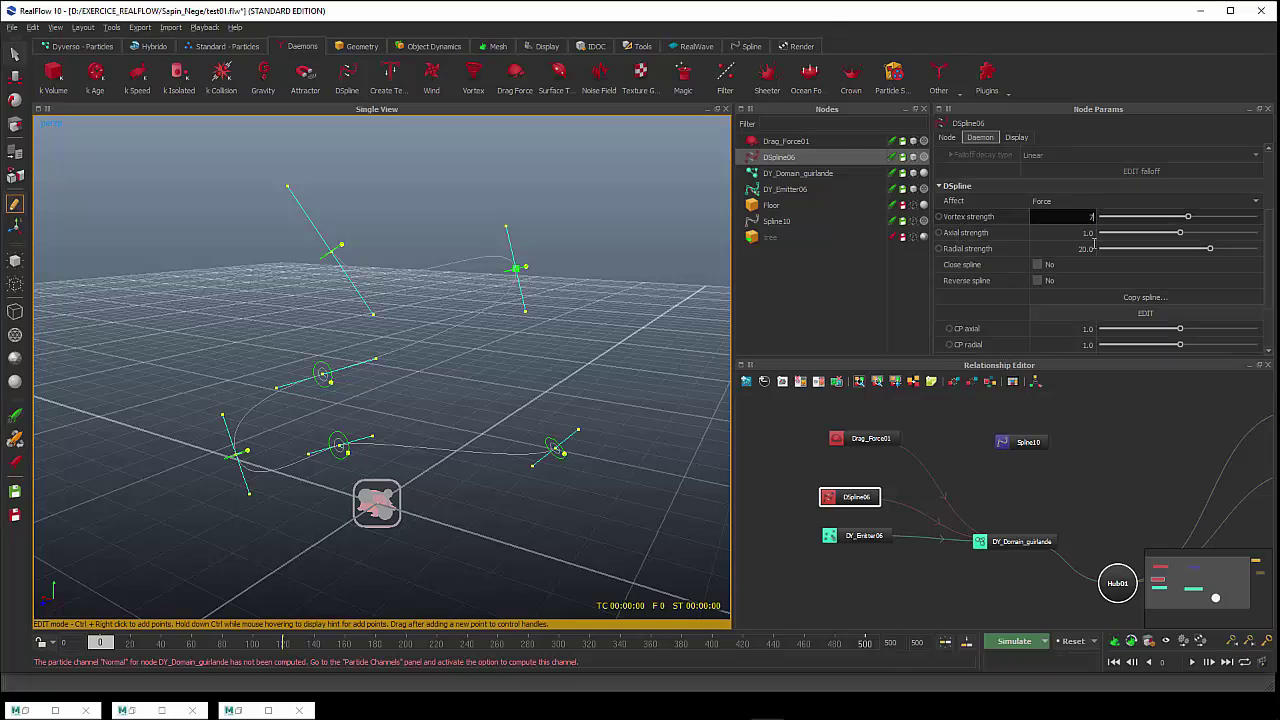
key(Return)
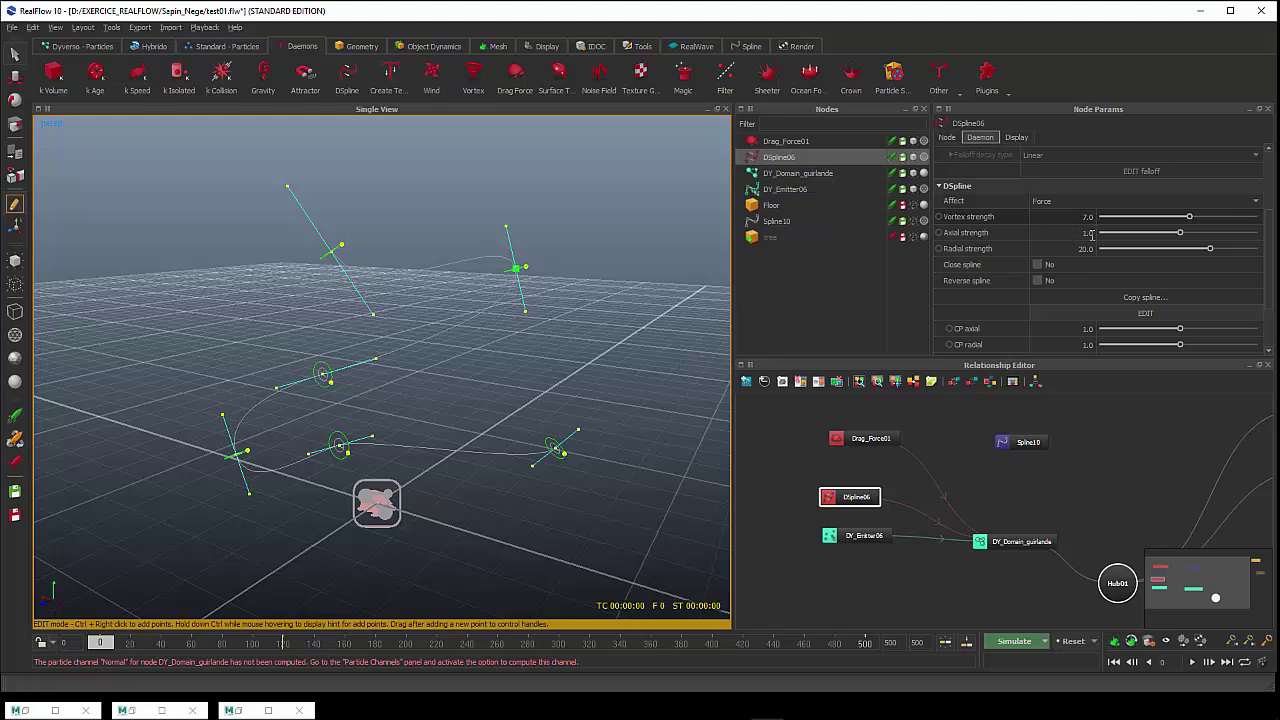
double_click(1089, 233)
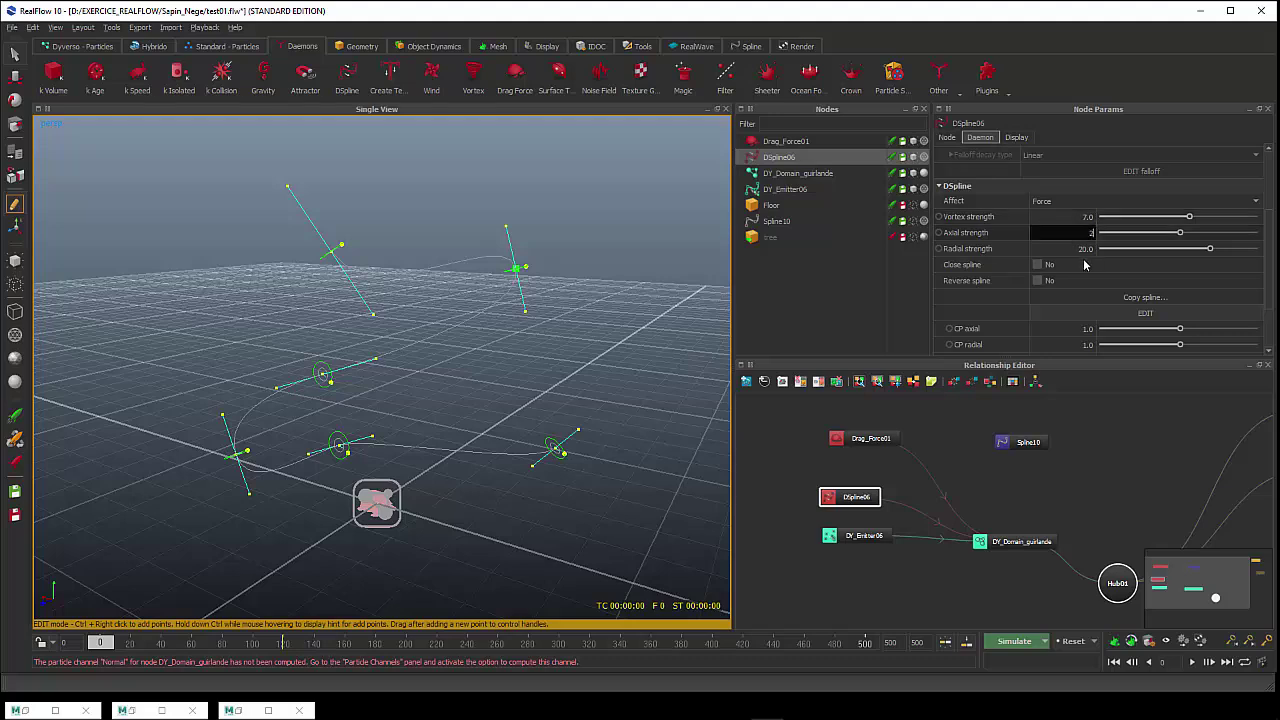
text(2)
key(Return)
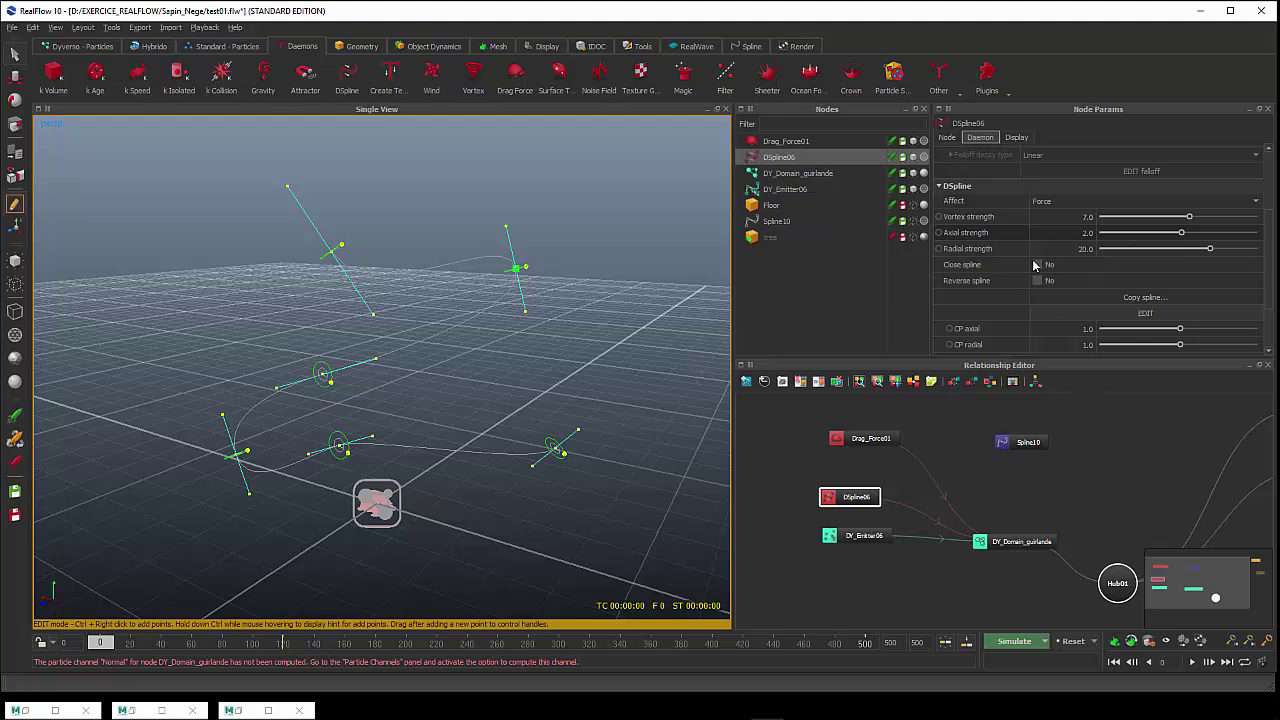
Reset all simulation data, simulate to frame 350 and inspect the particle spread around the spline from another angle
click(1068, 641)
click(625, 369)
click(1001, 642)
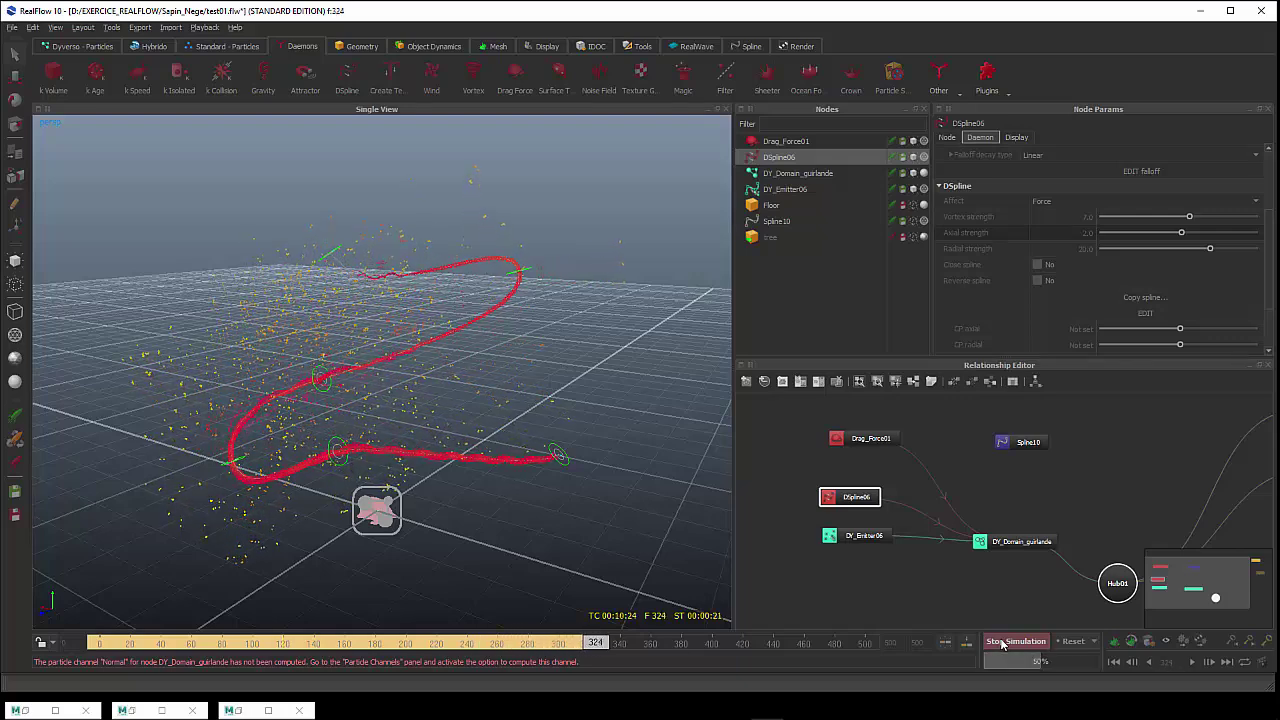
click(999, 642)
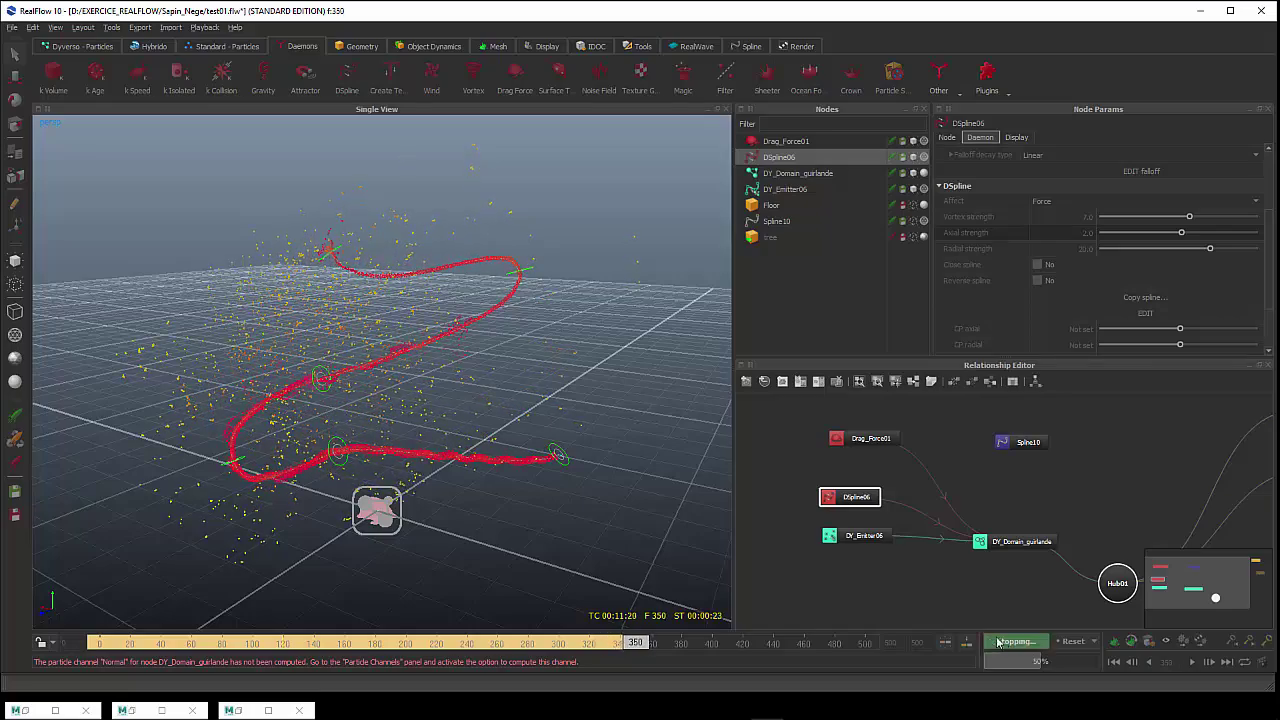
click(1145, 313)
alt+drag(600, 300, 381, 240)
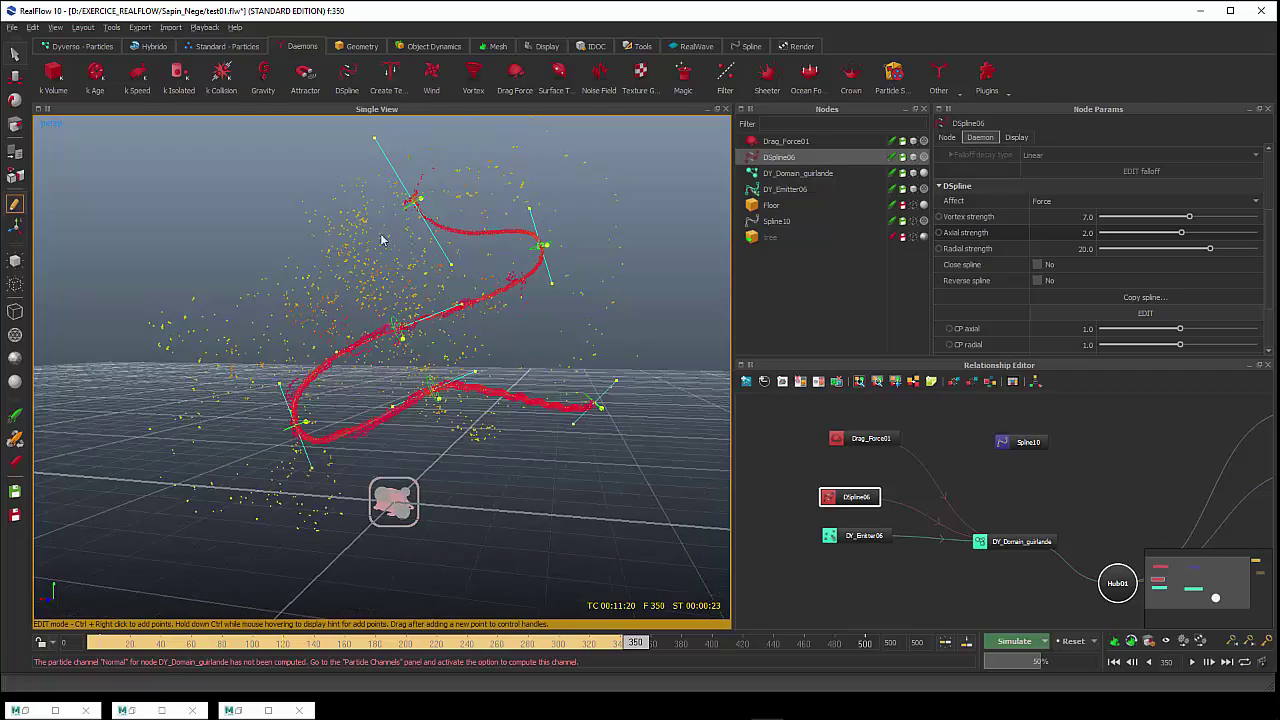
Check DY_Emitter06's emitter settings, reset all simulation data and run the simulation again with the current forces
alt+drag(446, 375, 508, 366)
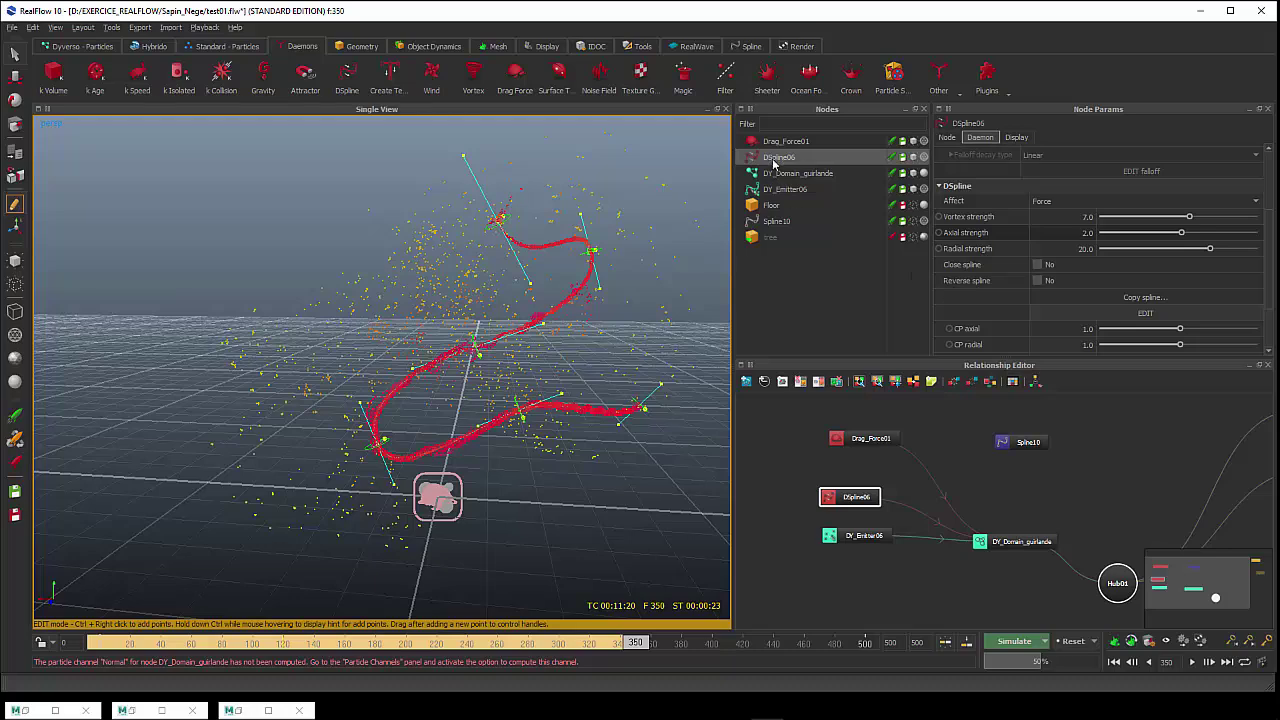
click(802, 193)
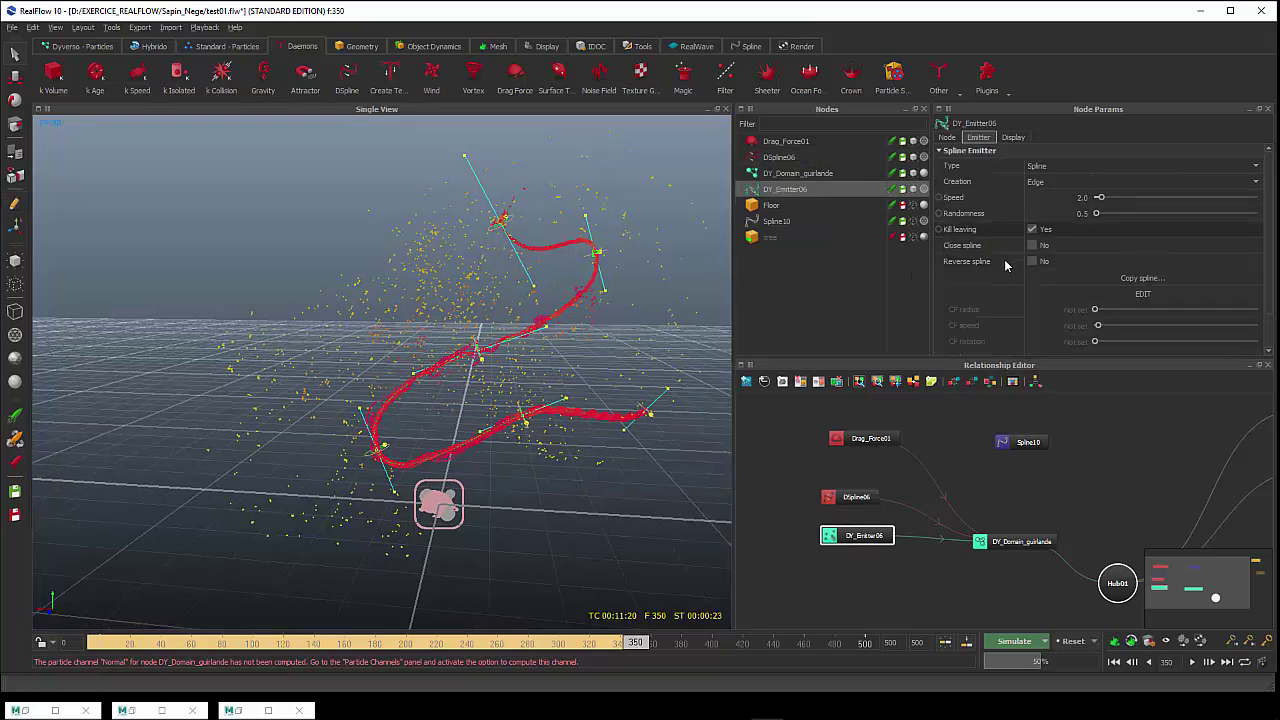
alt+drag(565, 410, 763, 297)
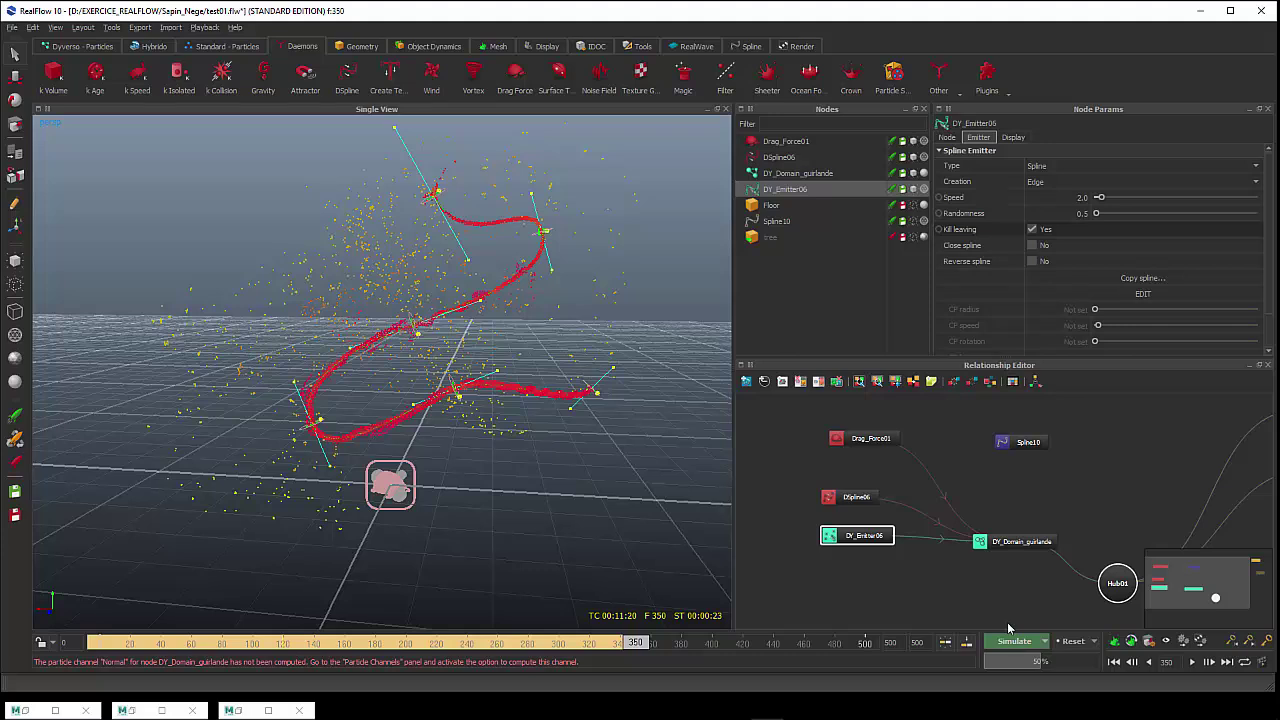
click(1075, 641)
click(637, 370)
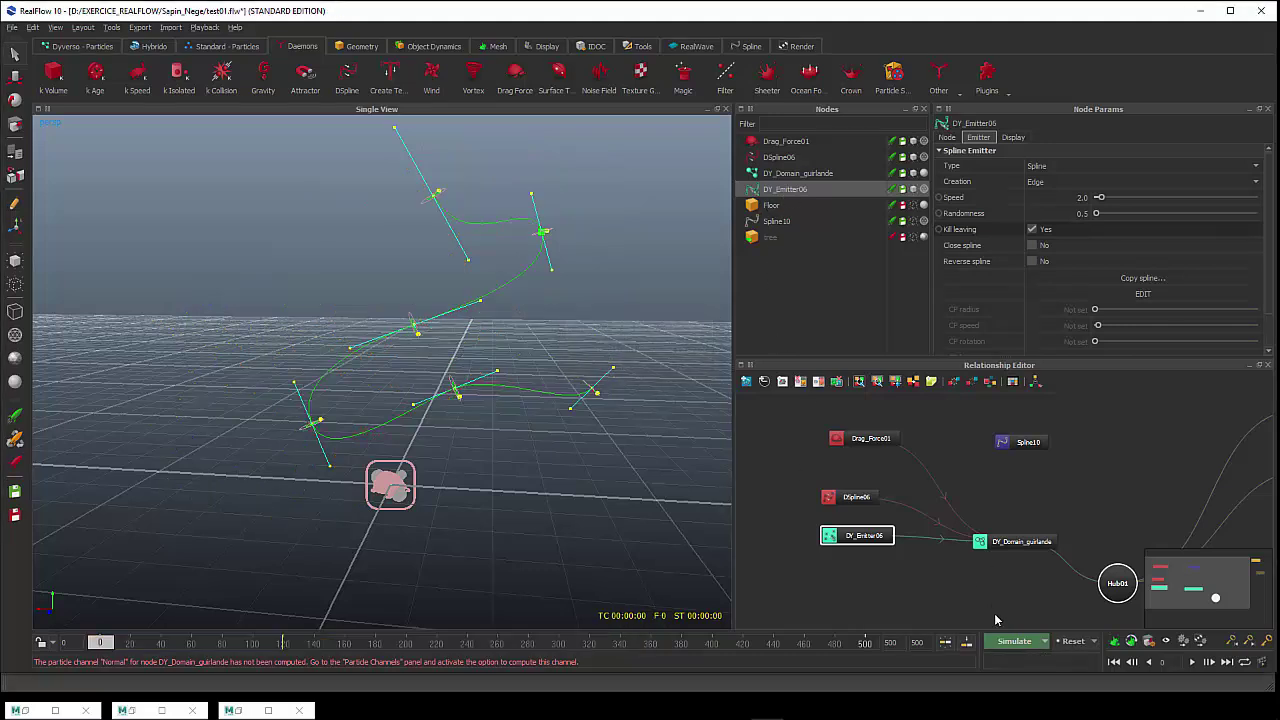
click(1008, 641)
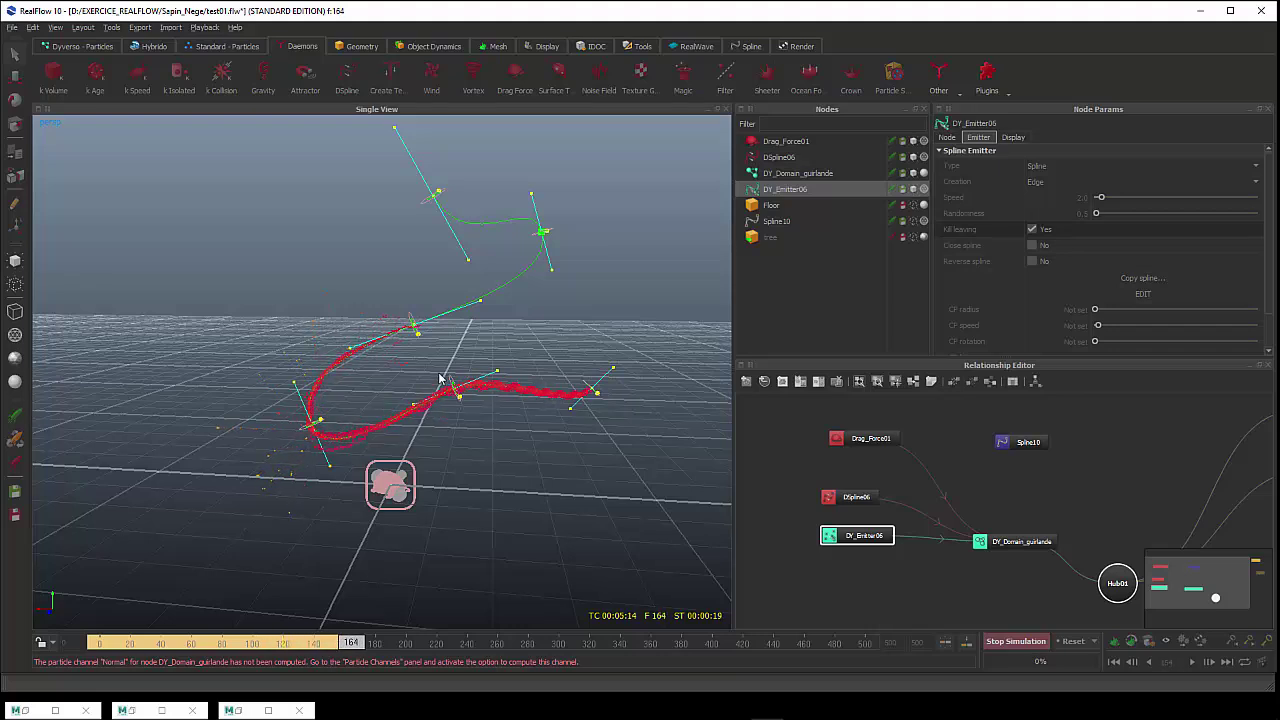
alt+drag(424, 412, 483, 429)
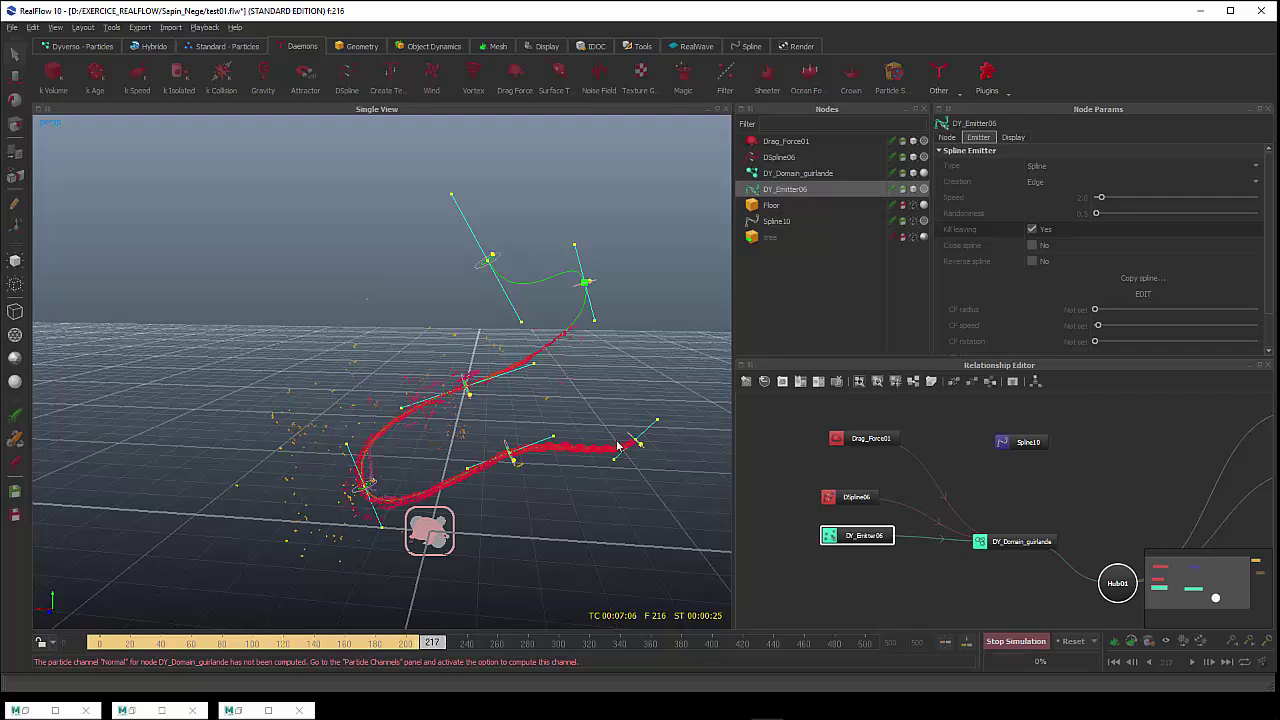
Stop the simulation, reset all its data and set DSpline06's Radial strength to 25
click(1010, 642)
click(1073, 641)
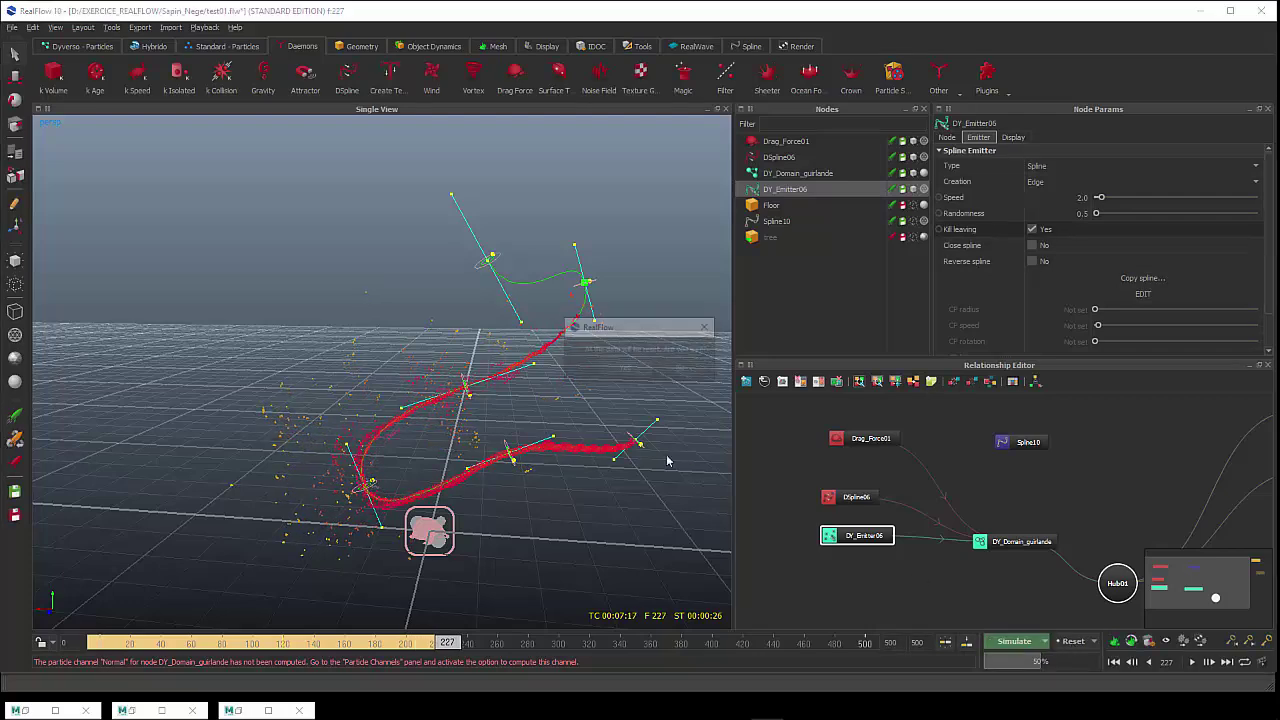
click(621, 369)
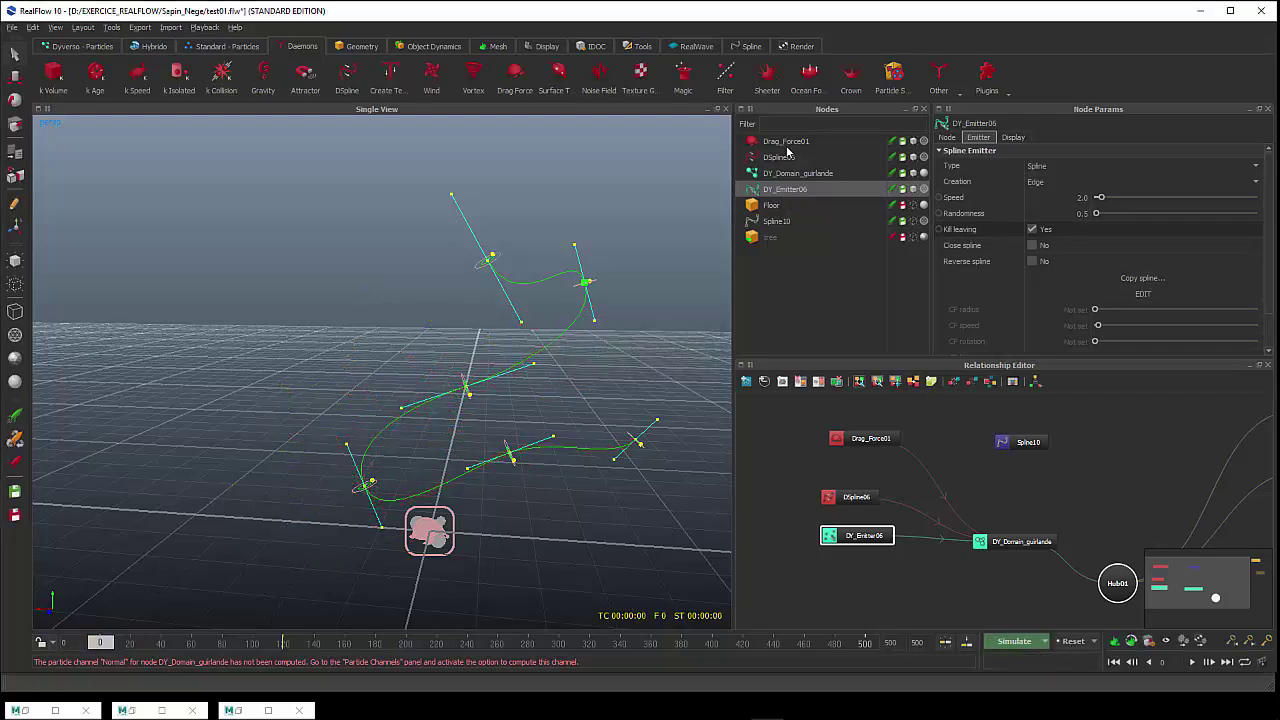
click(780, 157)
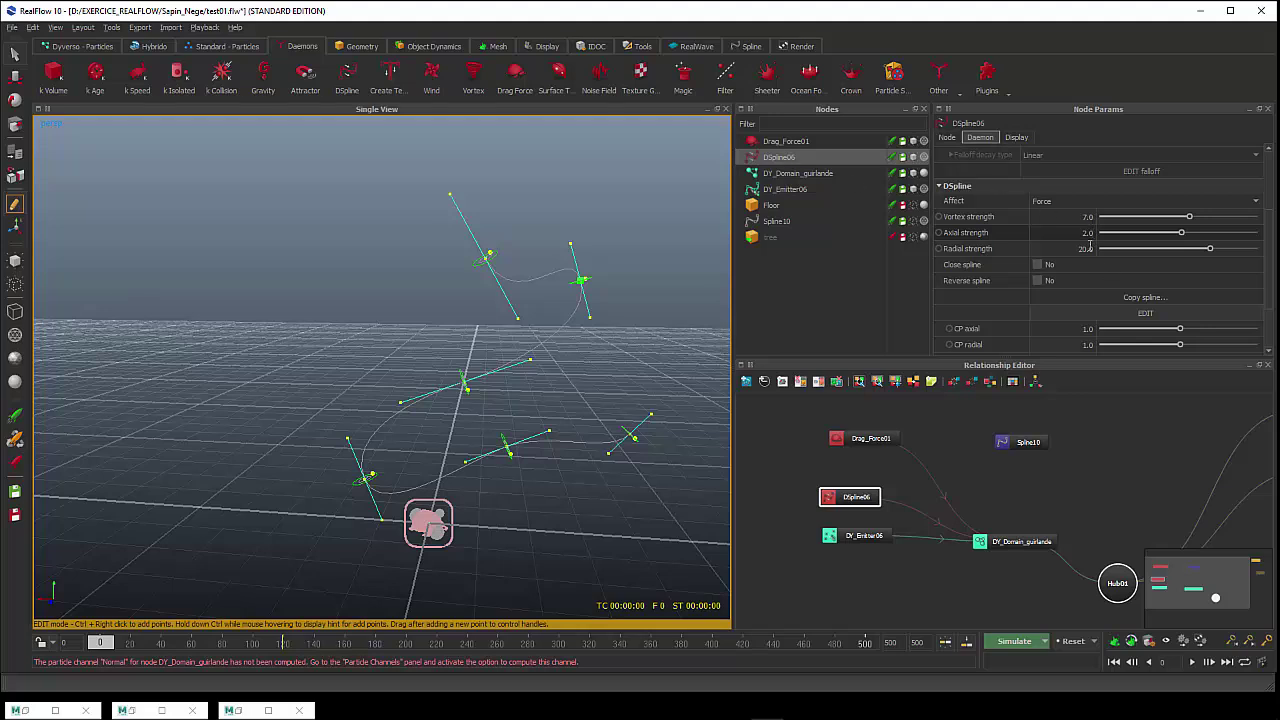
double_click(1086, 248)
text(25)
key(Return)
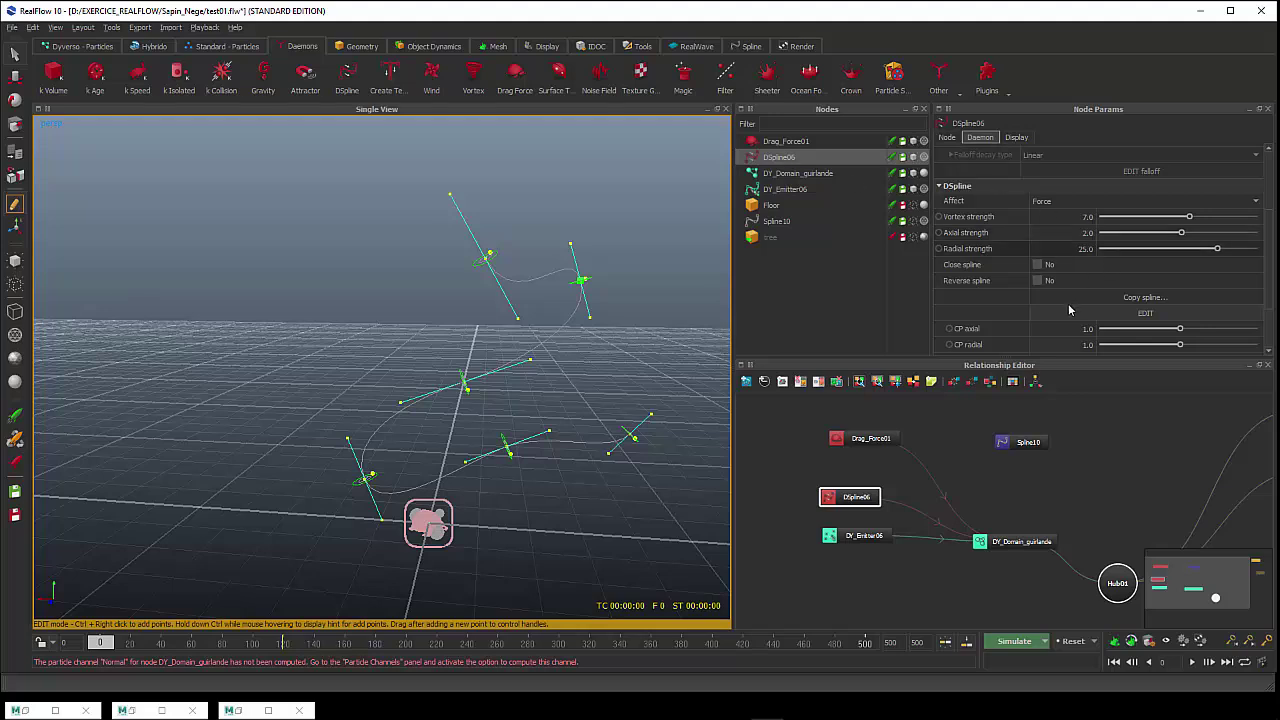
Set the Drag strength of Drag_Force01 to 2
click(786, 141)
double_click(1053, 166)
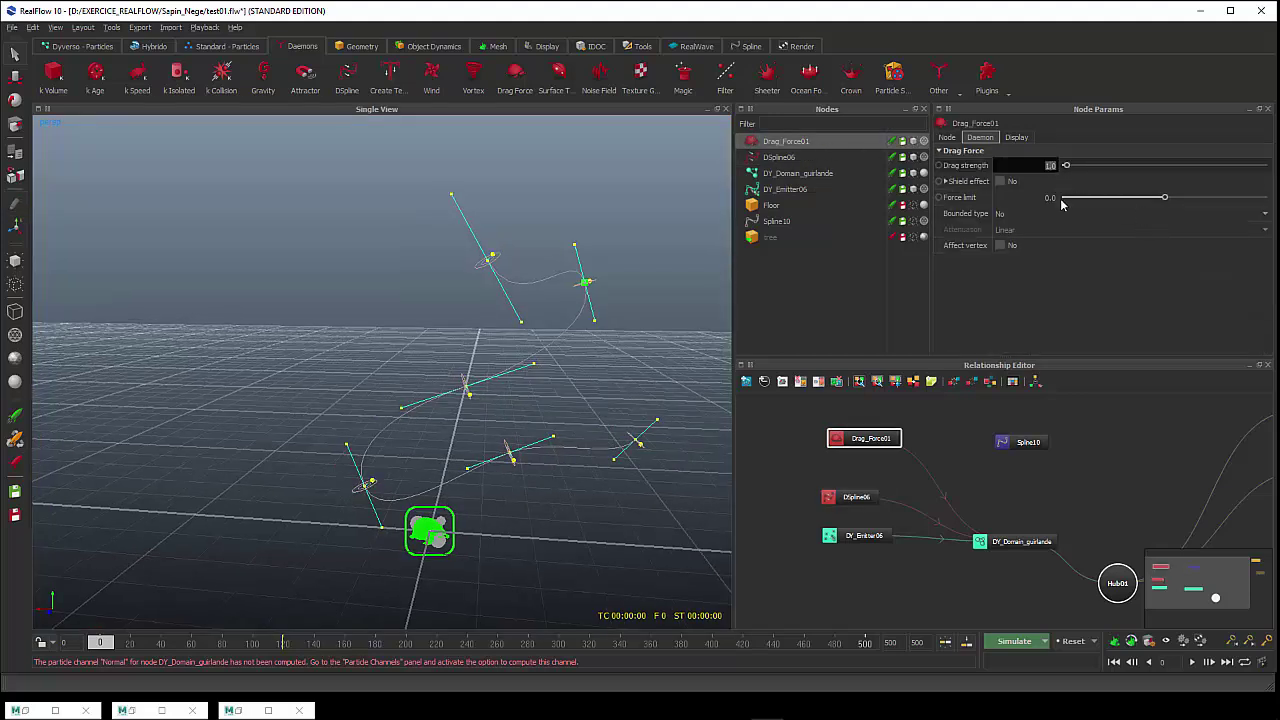
text(2)
key(Return)
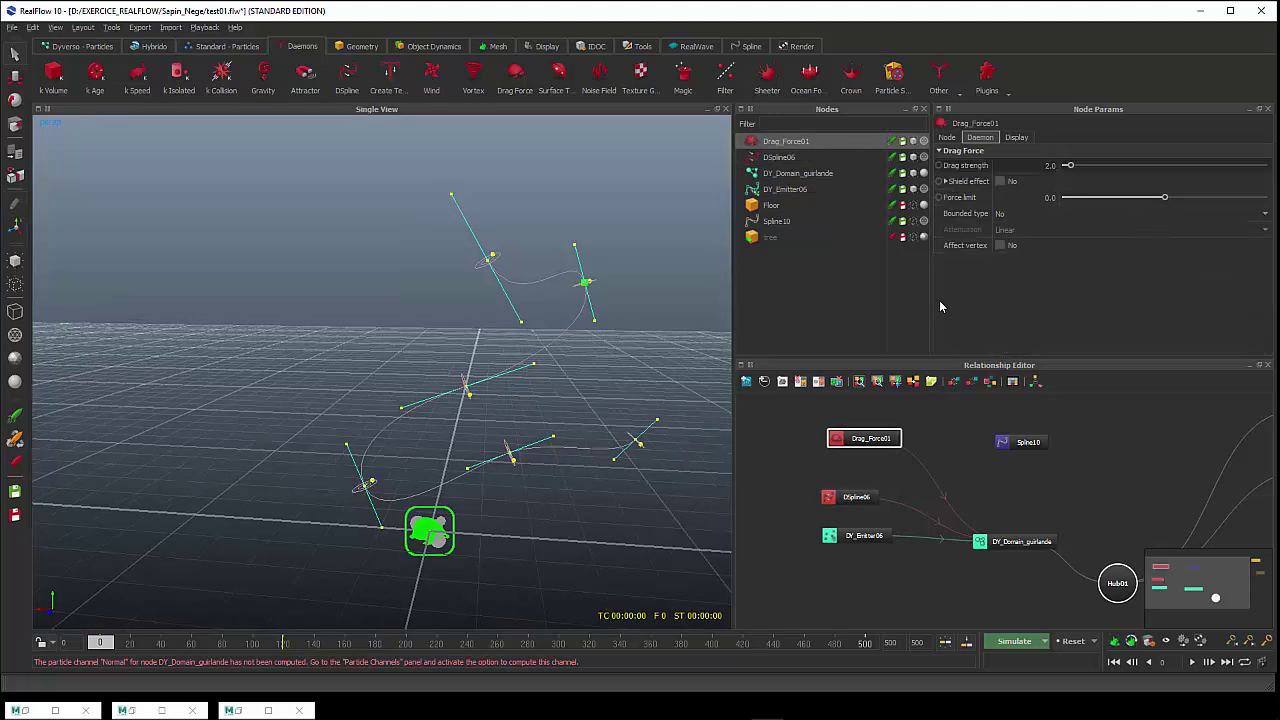
Simulate the garland particles along the spline and stop the simulation at frame 496
click(1014, 642)
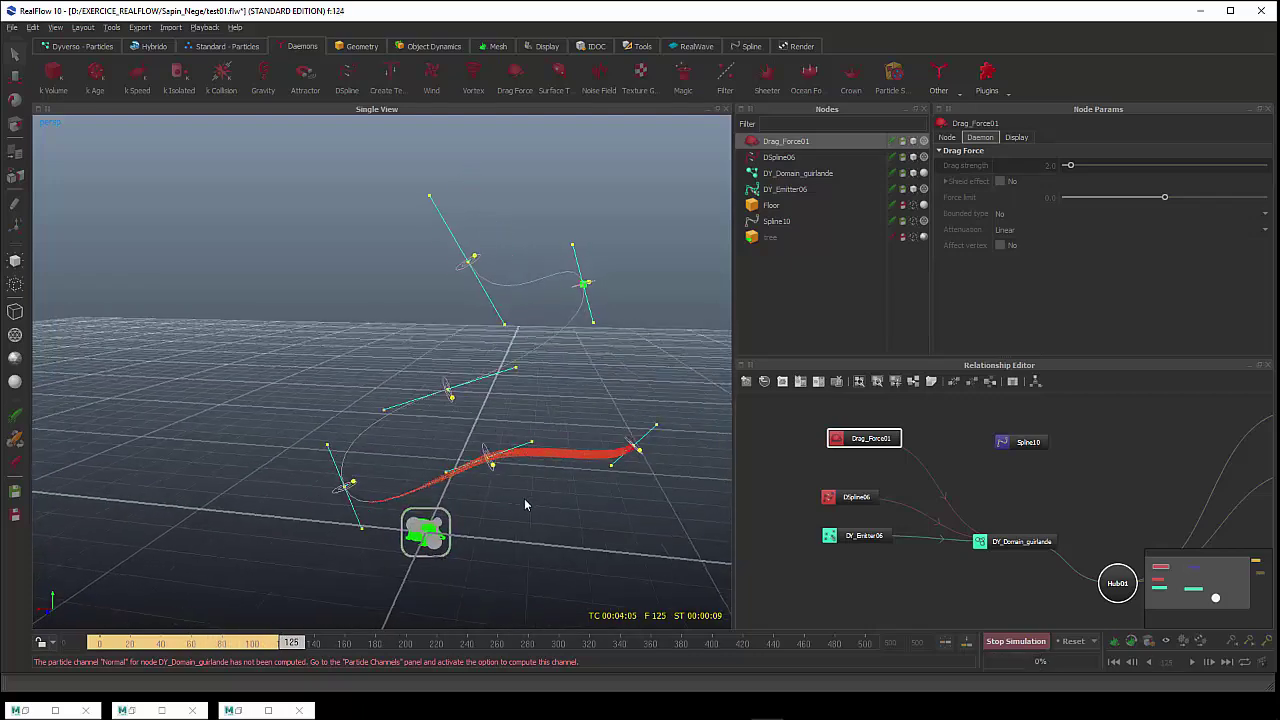
alt+drag(524, 498, 520, 501)
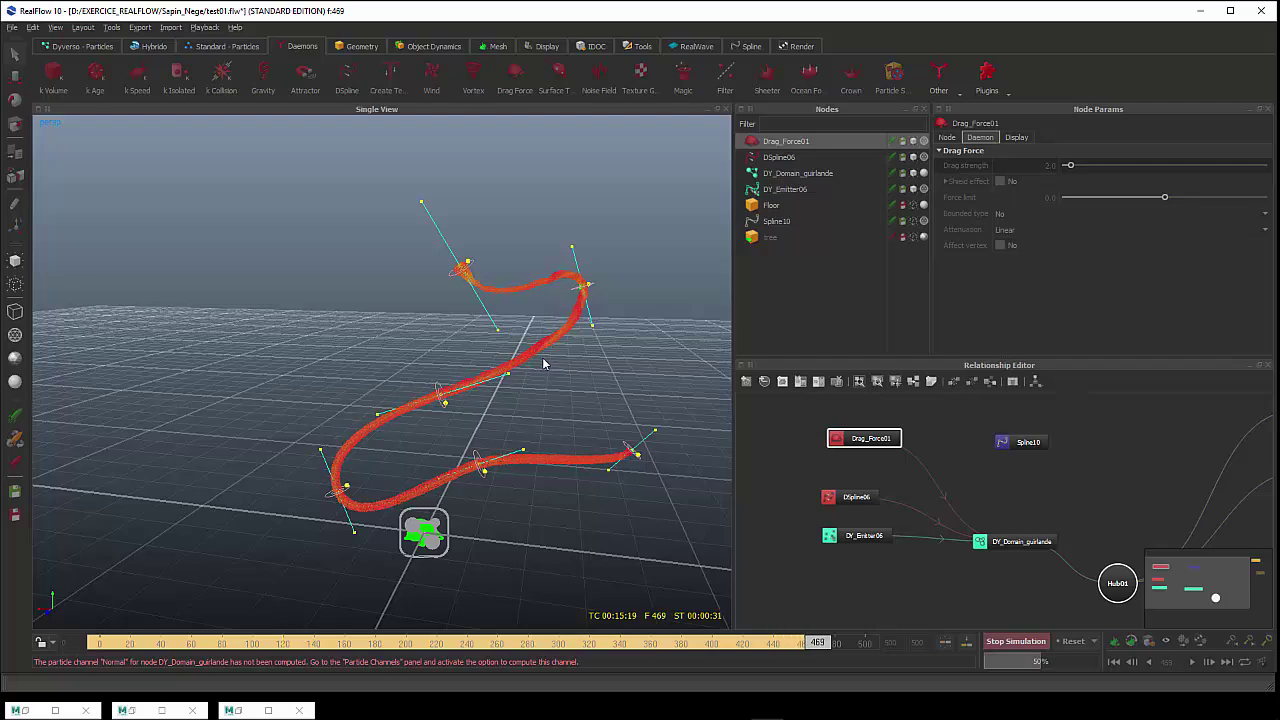
click(1020, 643)
Inspect the particle garland up close and from several angles, and show the hidden tree object again
alt+drag(560, 450, 504, 399)
scroll(503, 398, up, 3)
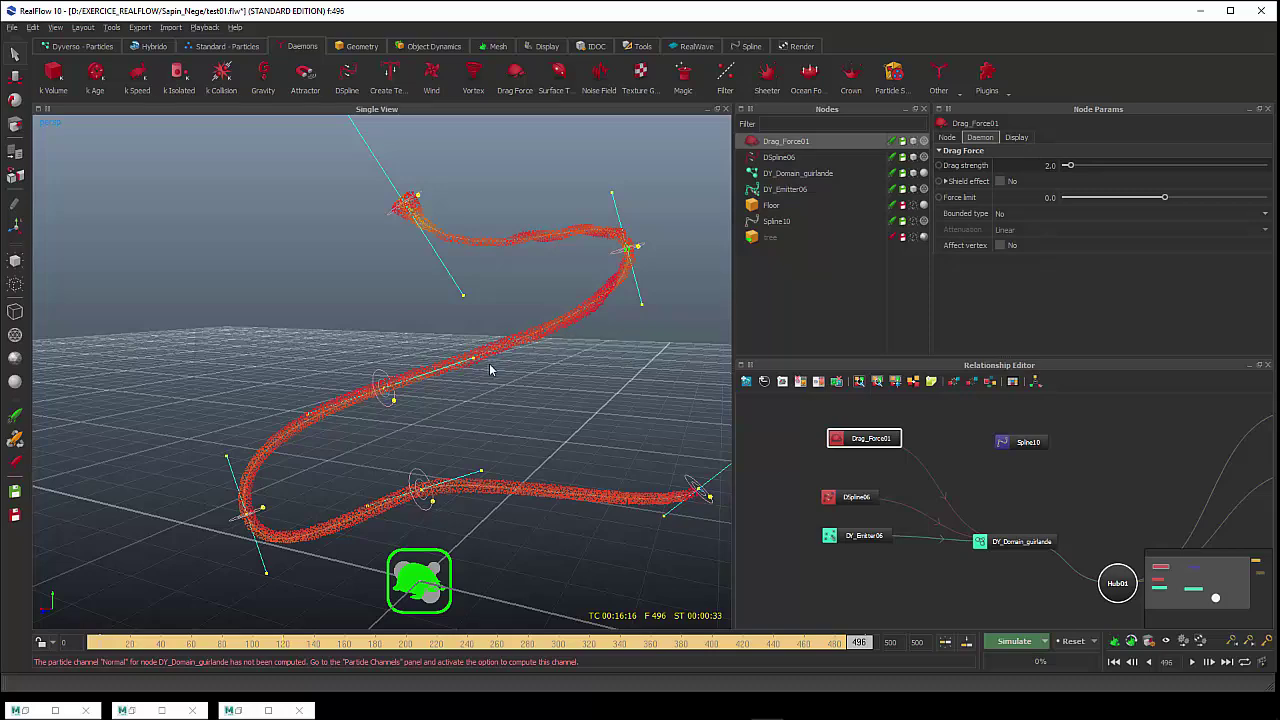
alt+drag(492, 368, 596, 411)
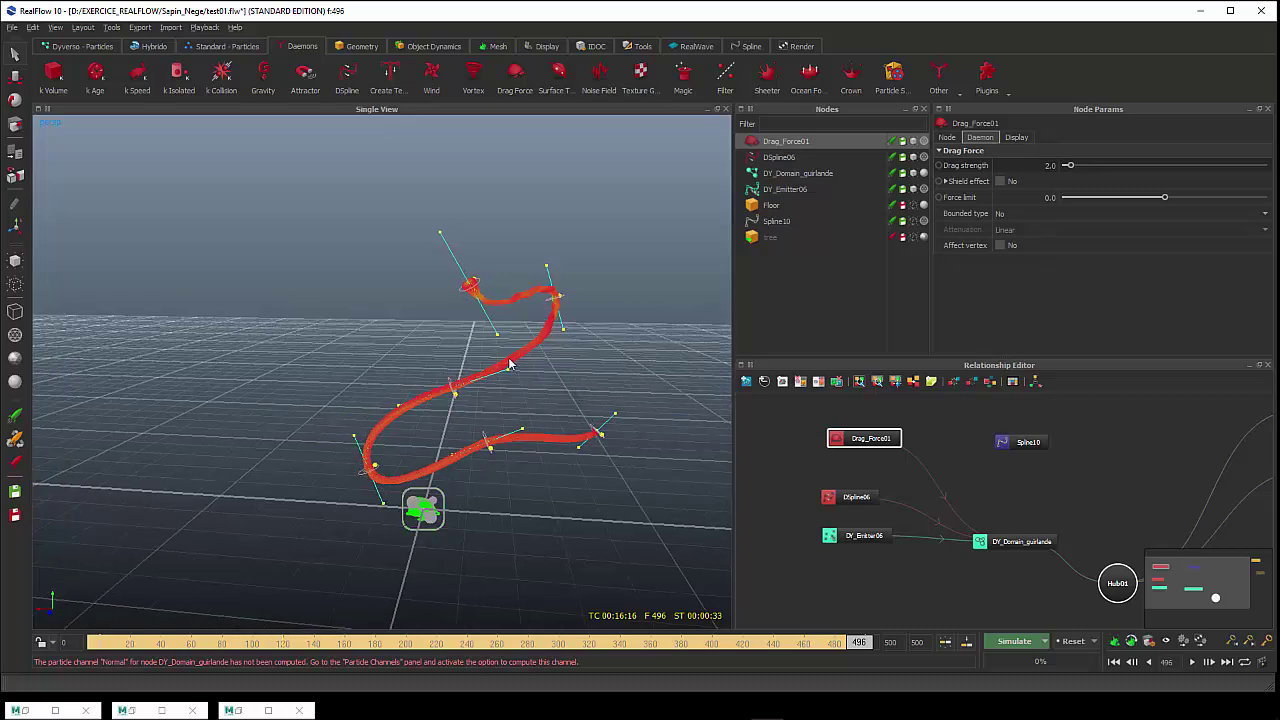
alt+drag(508, 365, 450, 360)
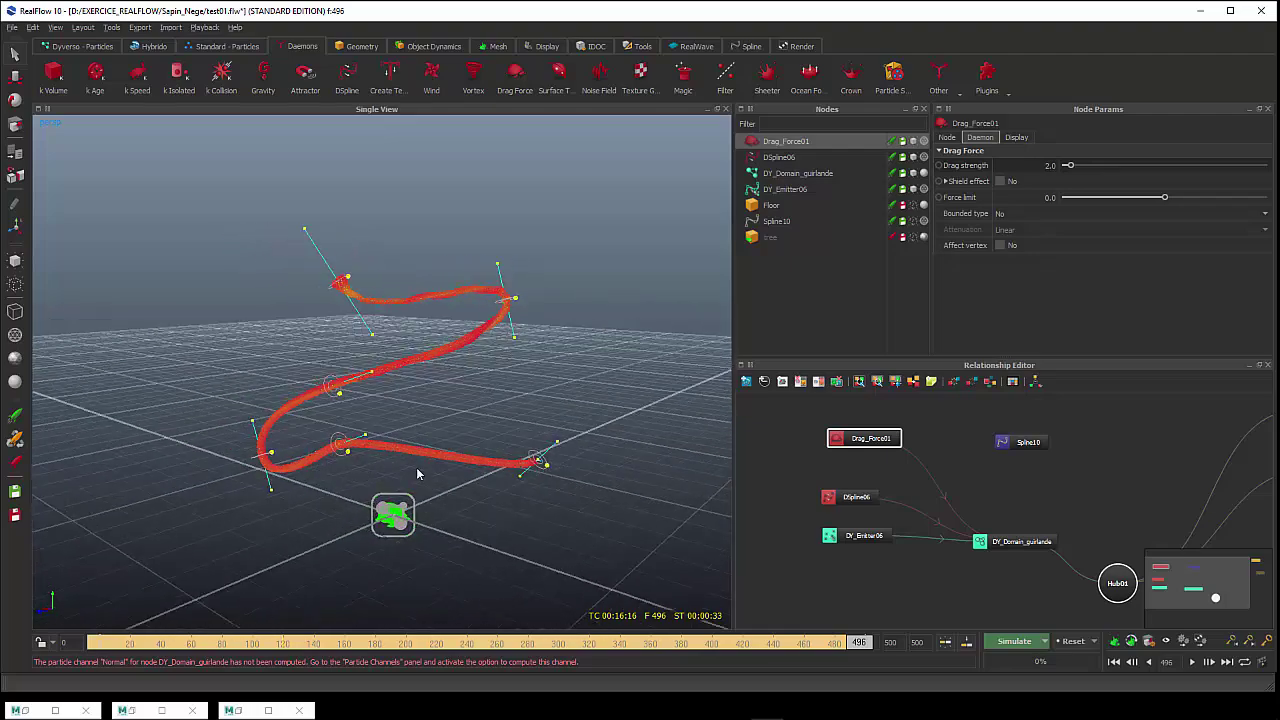
alt+drag(483, 482, 447, 470)
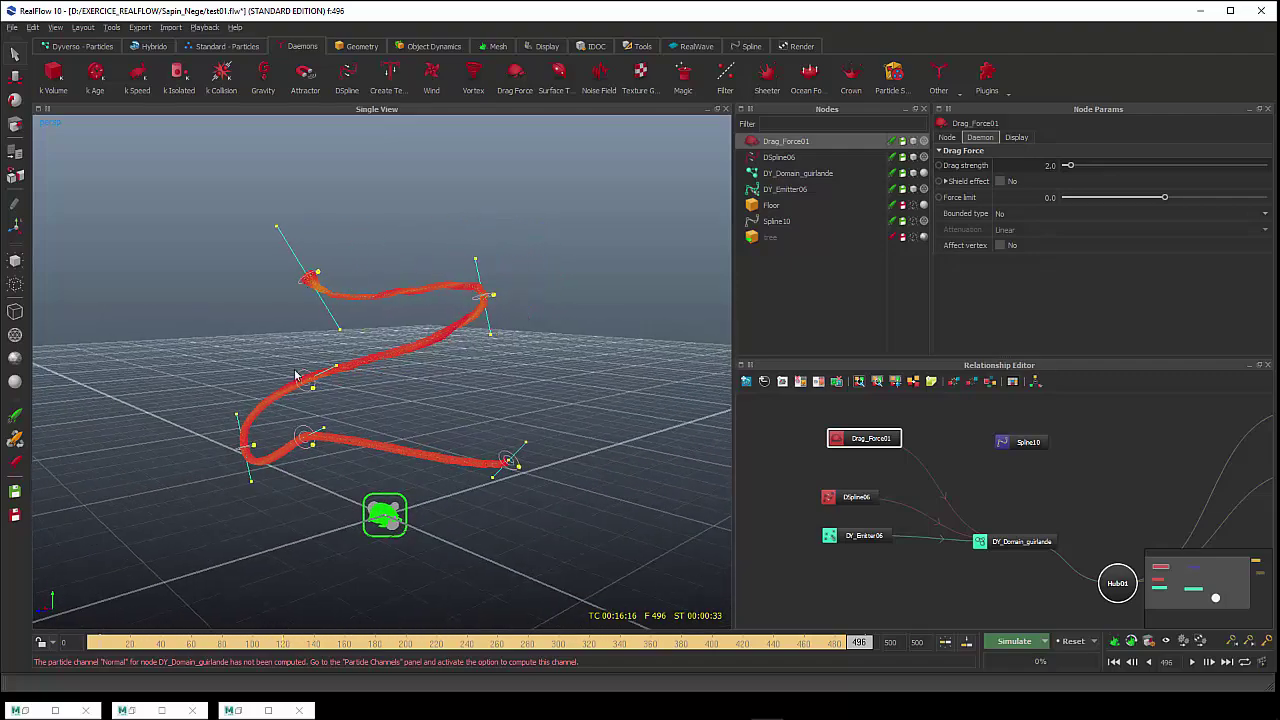
alt+drag(455, 466, 446, 416)
click(912, 238)
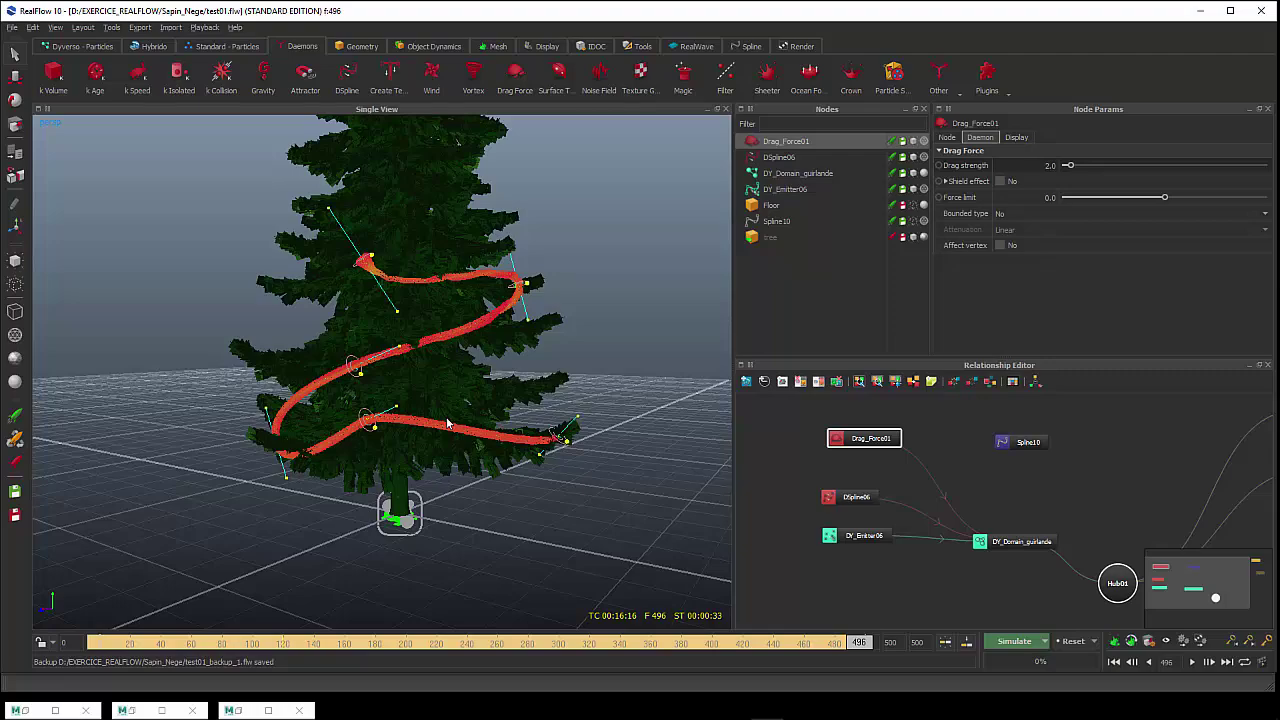